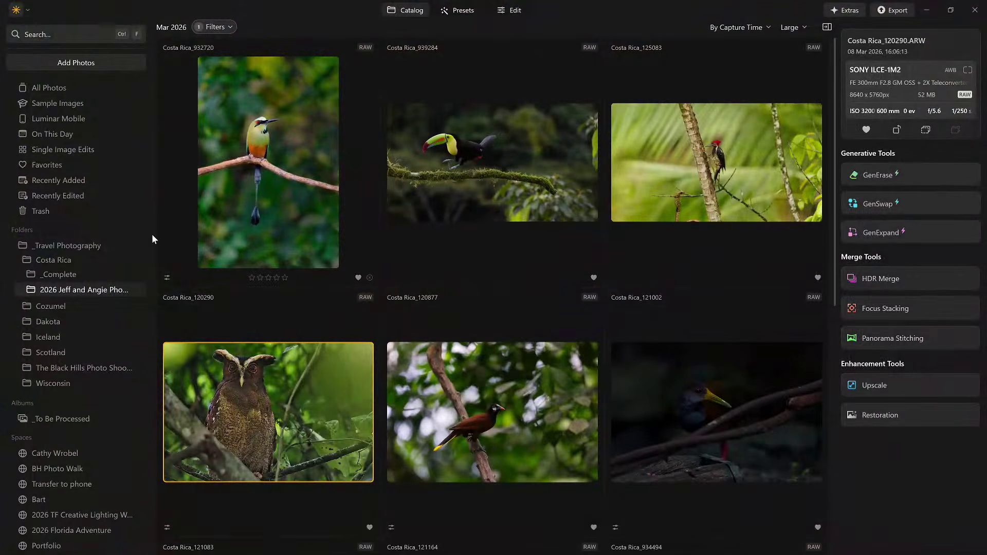
Step: Show the _Travel Photography catalog folder in File Explorer
click(71, 247)
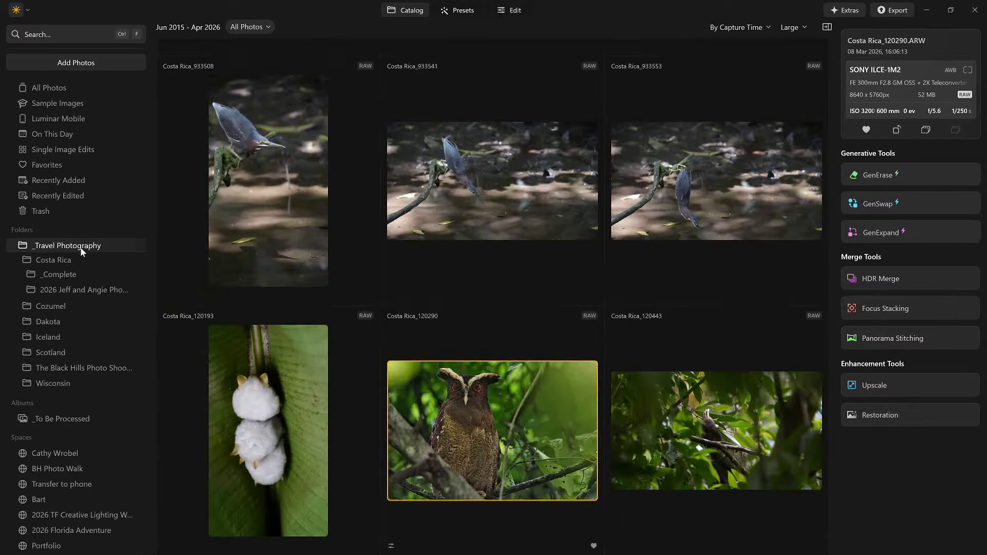
right_click(72, 247)
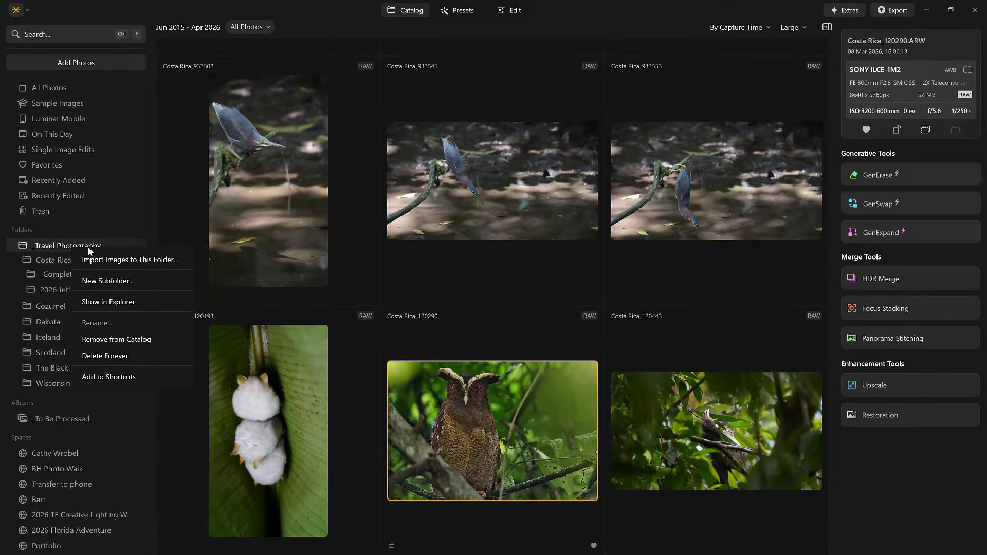
click(130, 304)
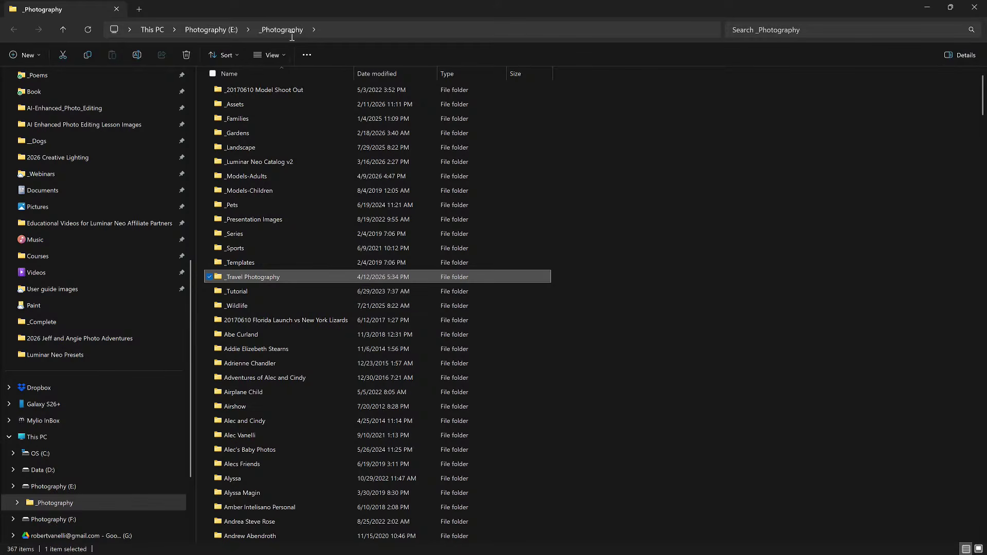
Step: Browse on disk from _Travel Photography through Costa Rica to its 2026 photo adventures subfolder, then return to the photo catalog
double_click(287, 278)
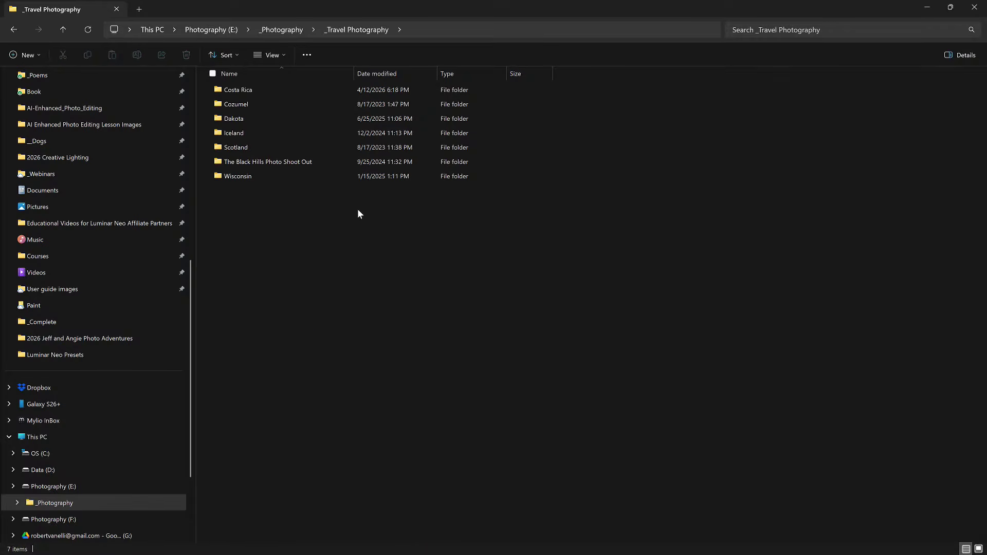
double_click(257, 90)
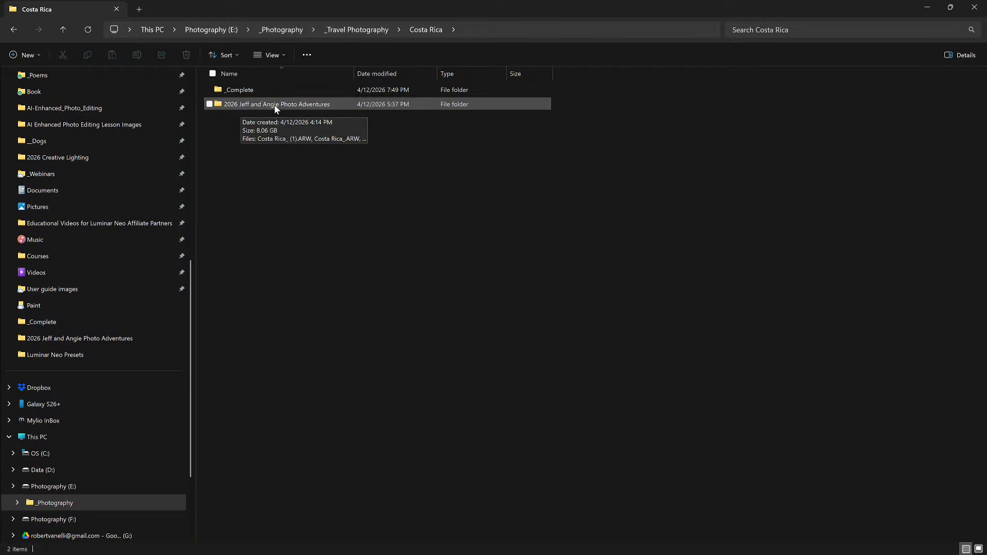
double_click(304, 105)
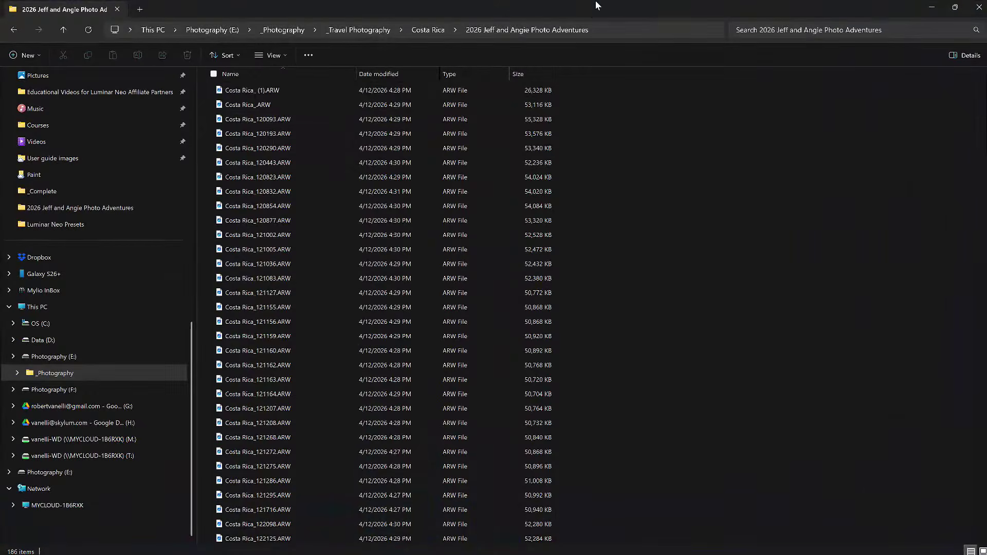
click(932, 7)
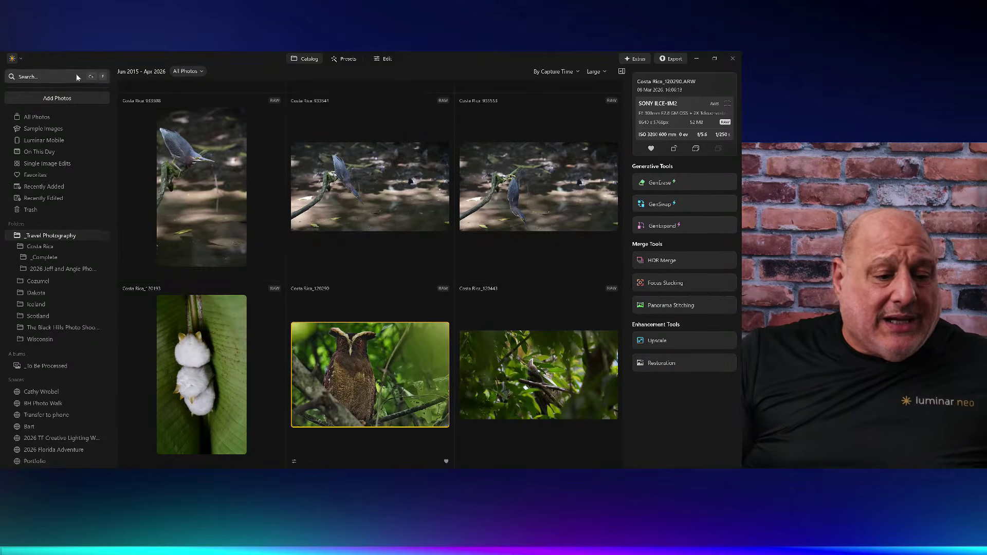
Step: Start creating a new catalog, inspect the _Travel folder inside the Luminar Neo Catalog folder, and cancel without saving
click(27, 60)
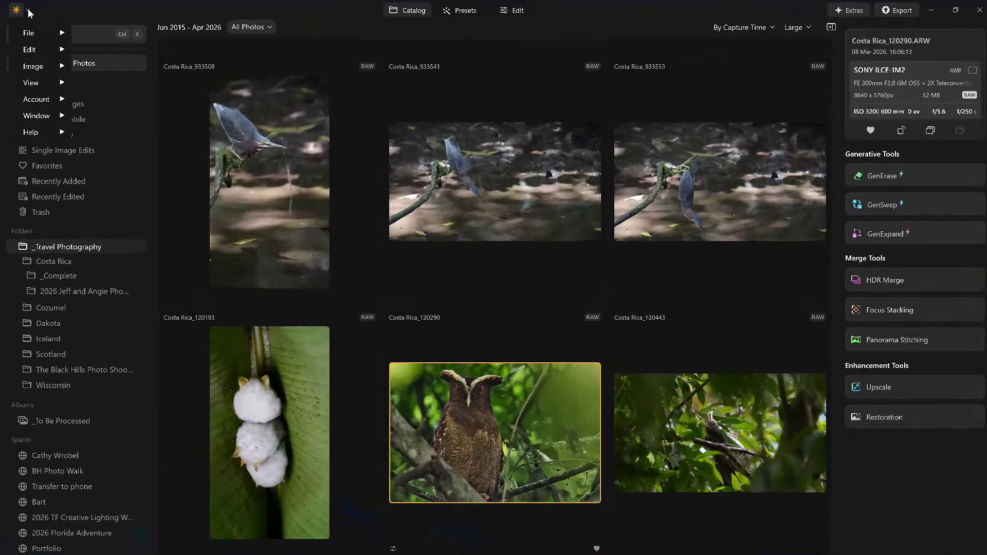
mouse_move(35, 33)
mouse_move(122, 34)
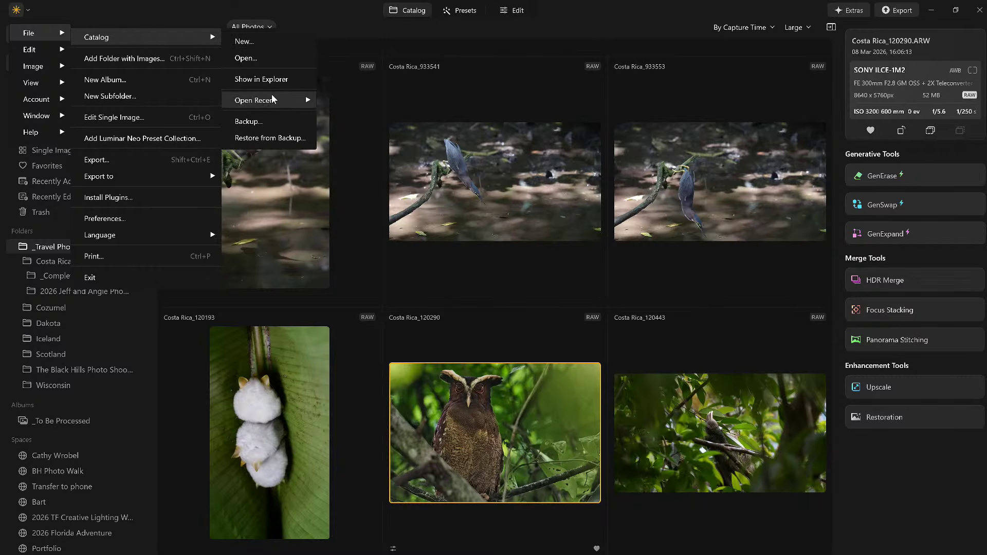
mouse_move(271, 100)
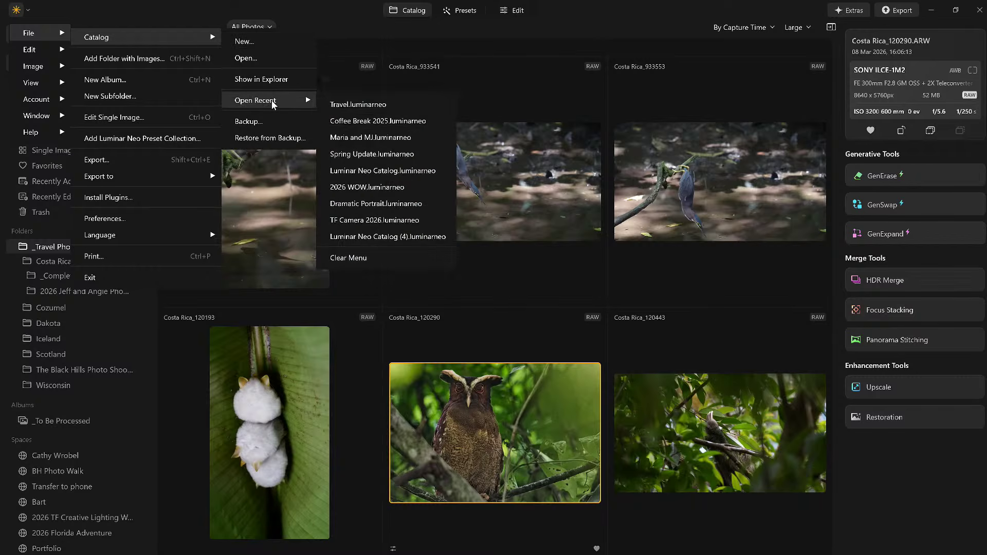
click(249, 42)
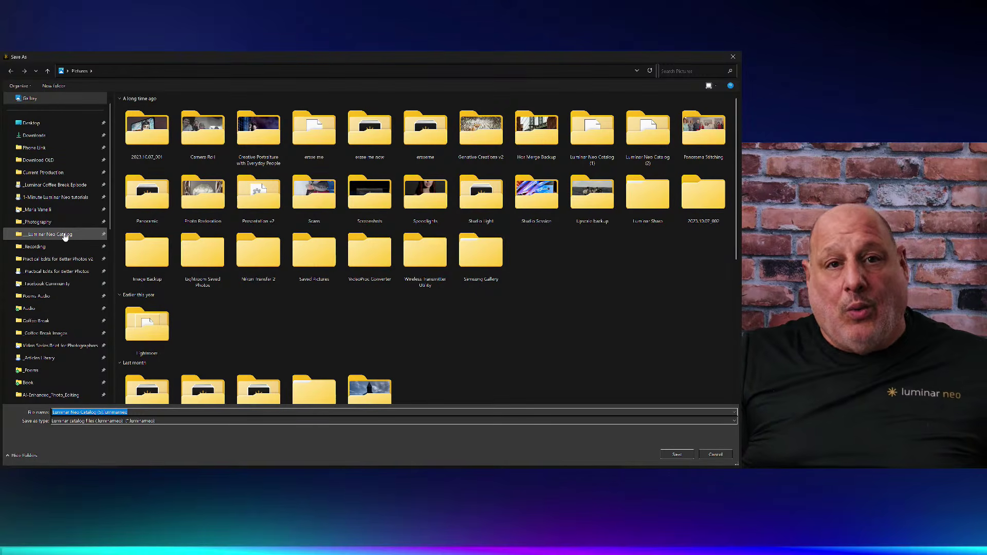
click(64, 235)
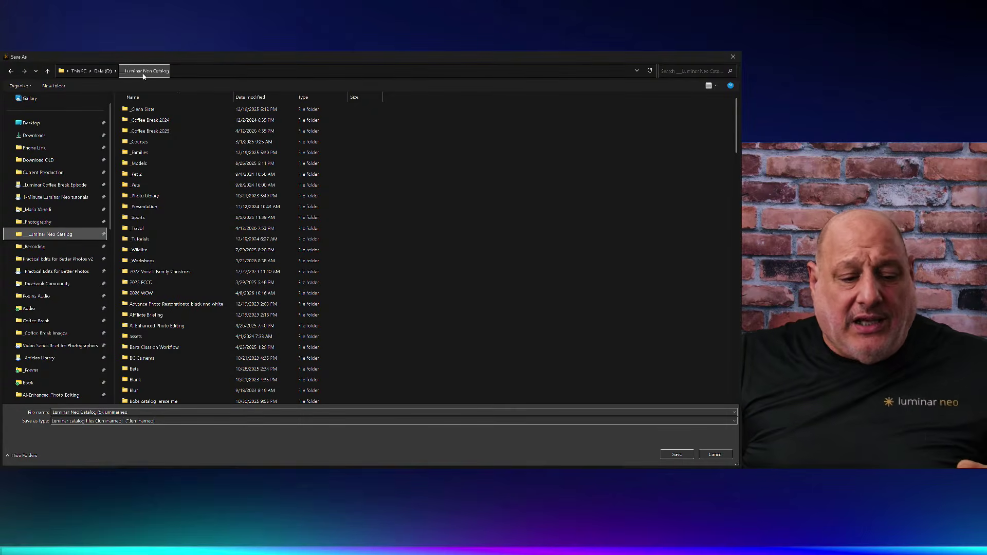
click(157, 231)
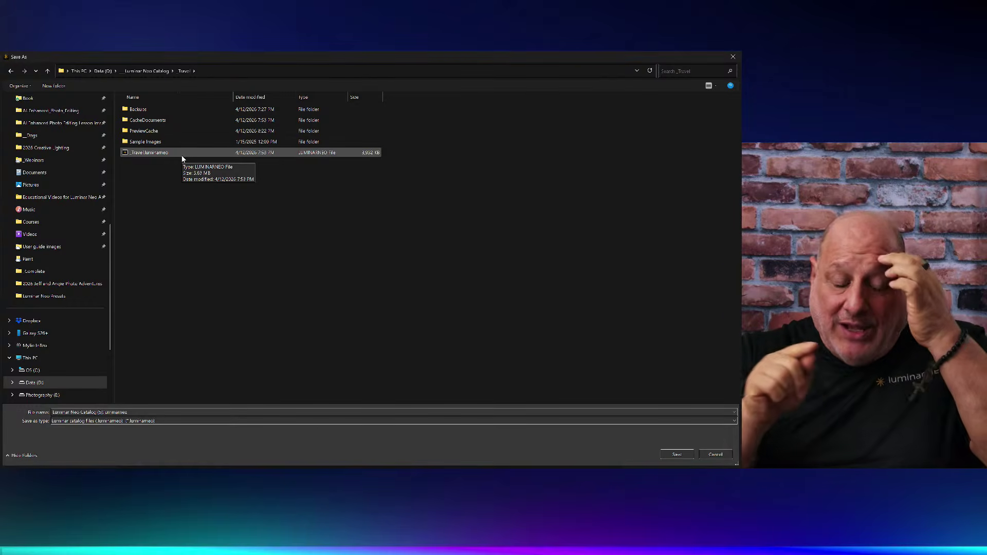
click(723, 452)
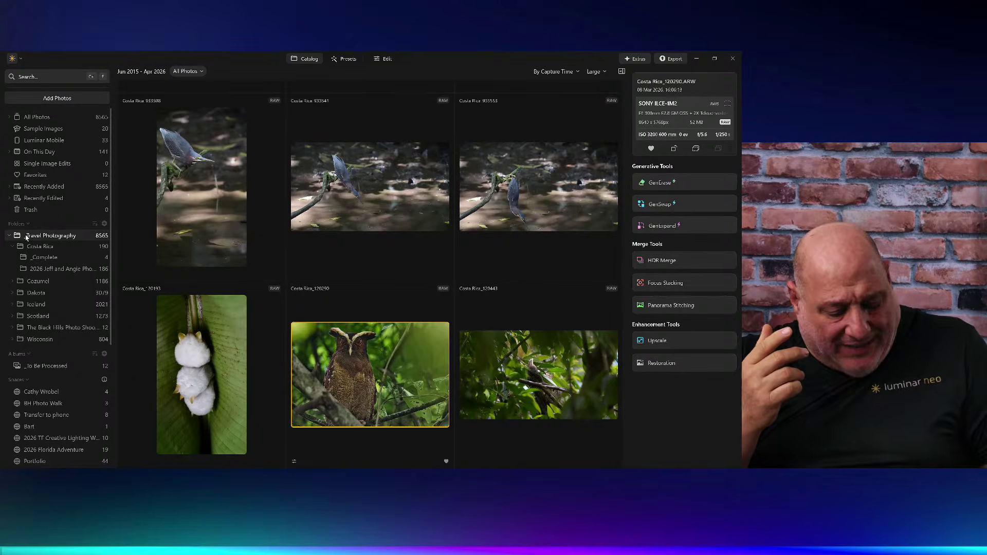
Step: Switch to the Zoom meeting window to view the participants
key(alt+Tab)
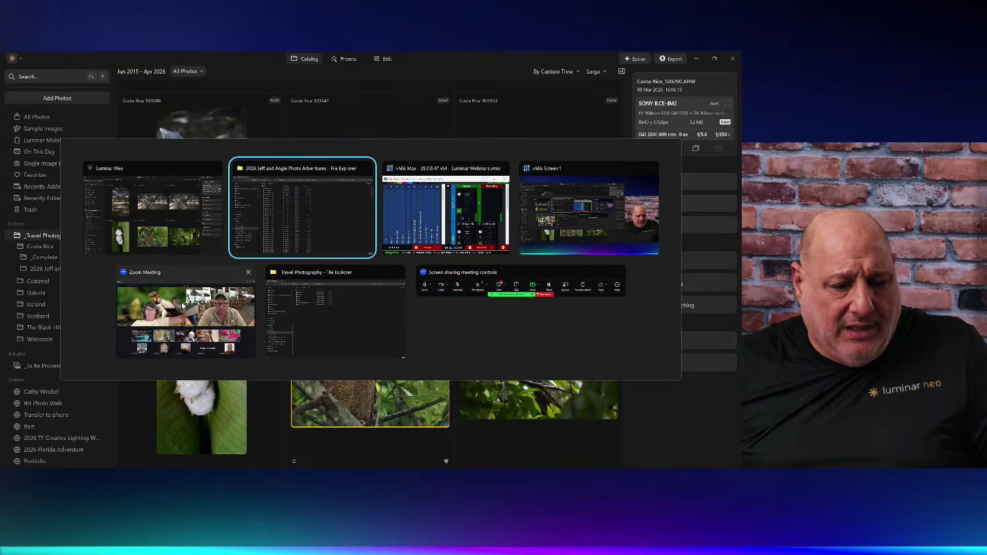
click(155, 180)
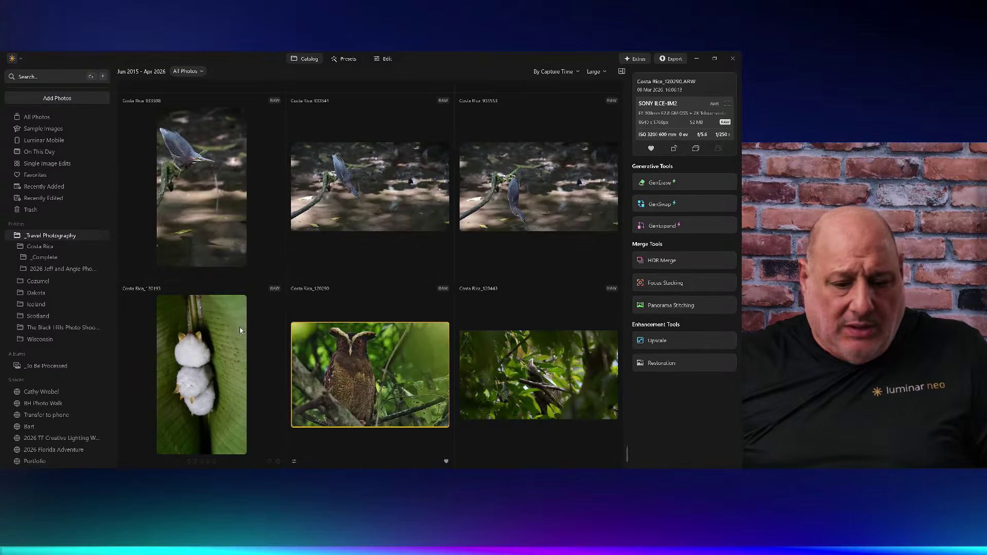
mouse_move(109, 466)
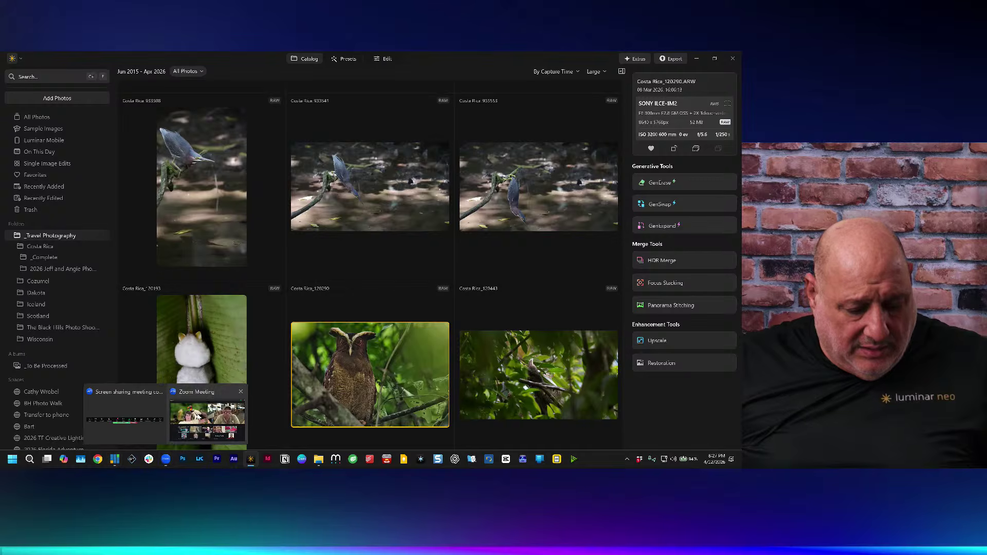
click(196, 414)
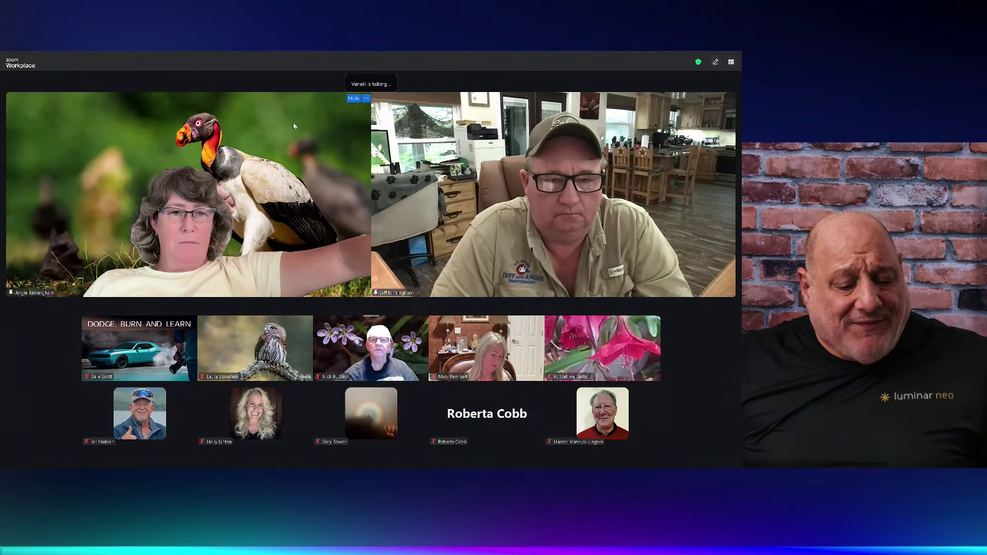
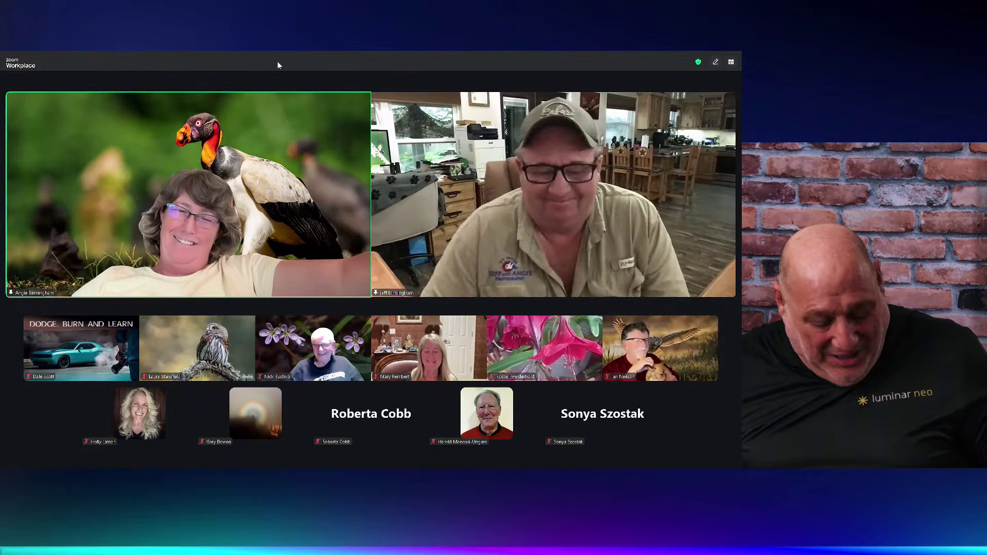
Step: Switch back to Luminar Neo and look through the Costa Rica photos in the _Travel Photography folder
key(alt+Tab)
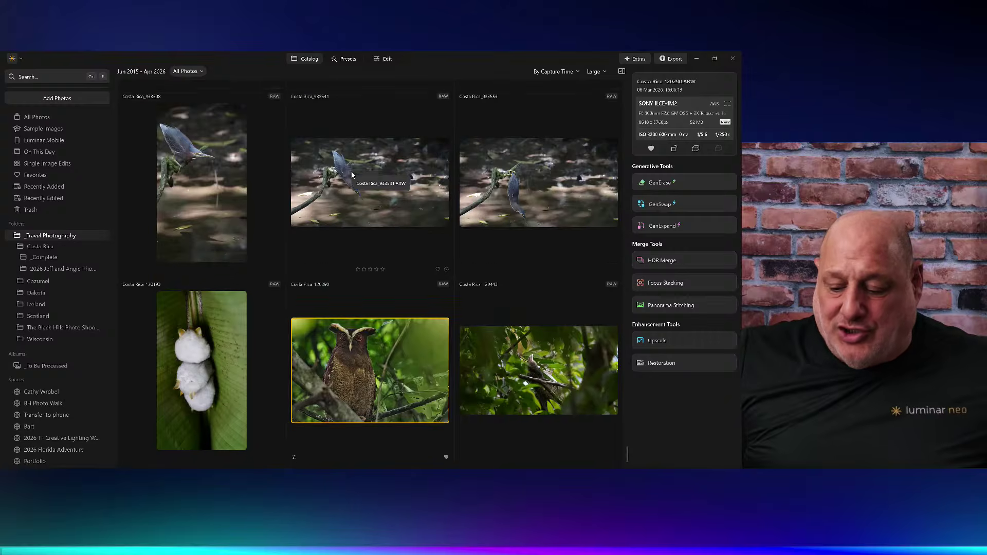
scroll(353, 175, down, 3)
scroll(352, 175, down, 10)
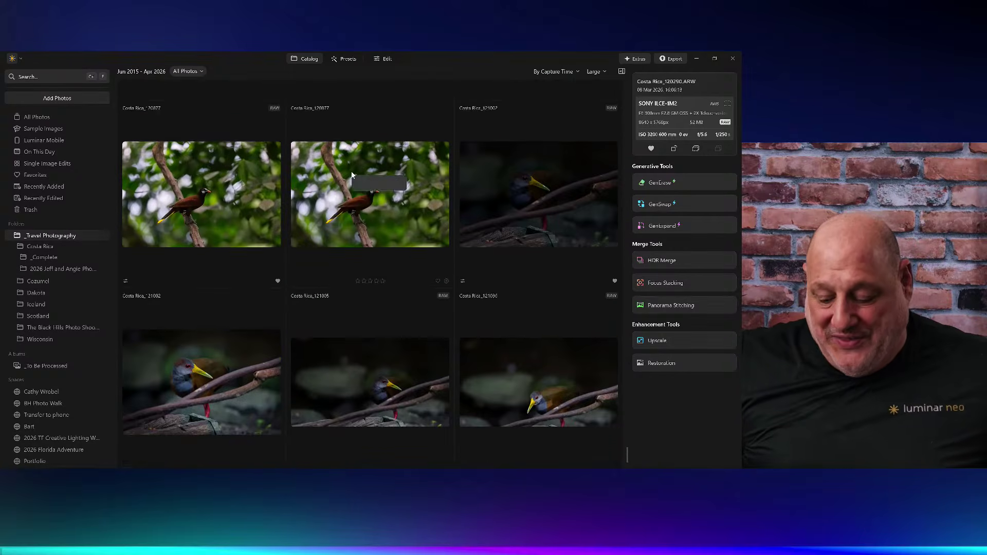
scroll(352, 175, down, 3)
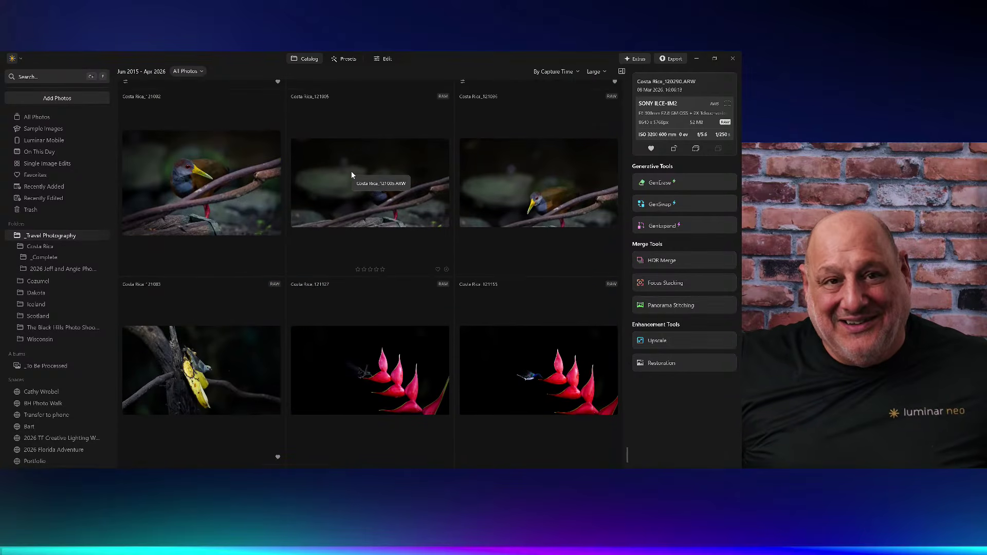
scroll(352, 175, down, 8)
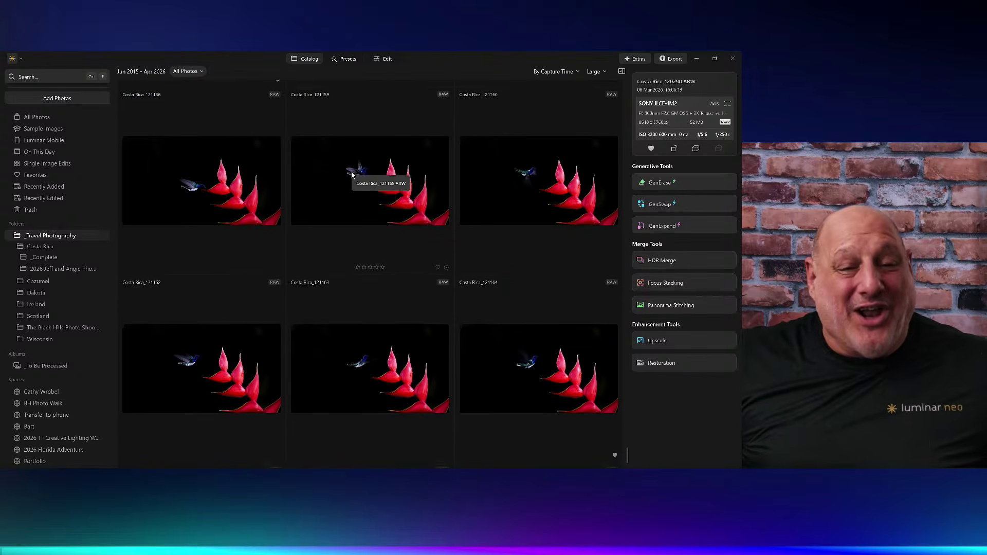
scroll(352, 175, down, 6)
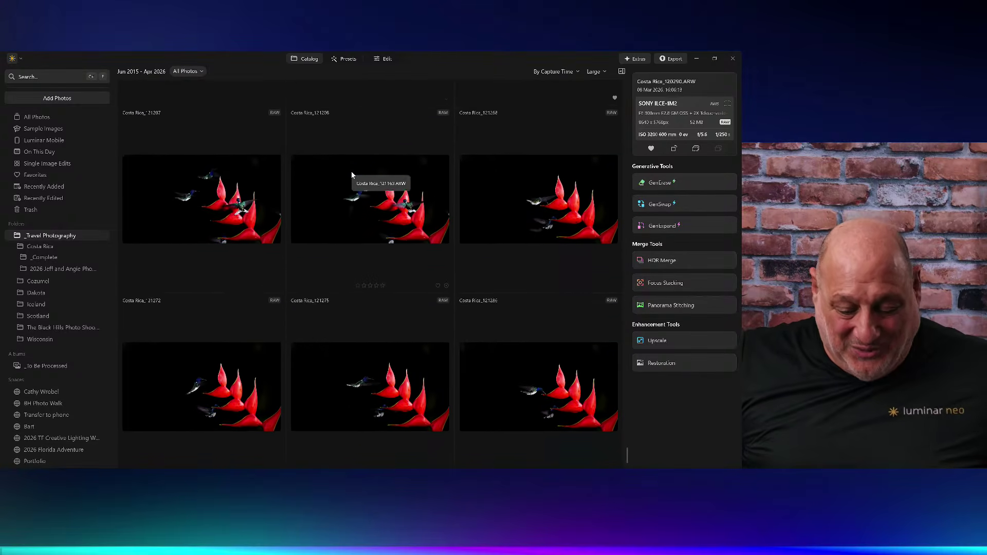
scroll(351, 174, down, 2)
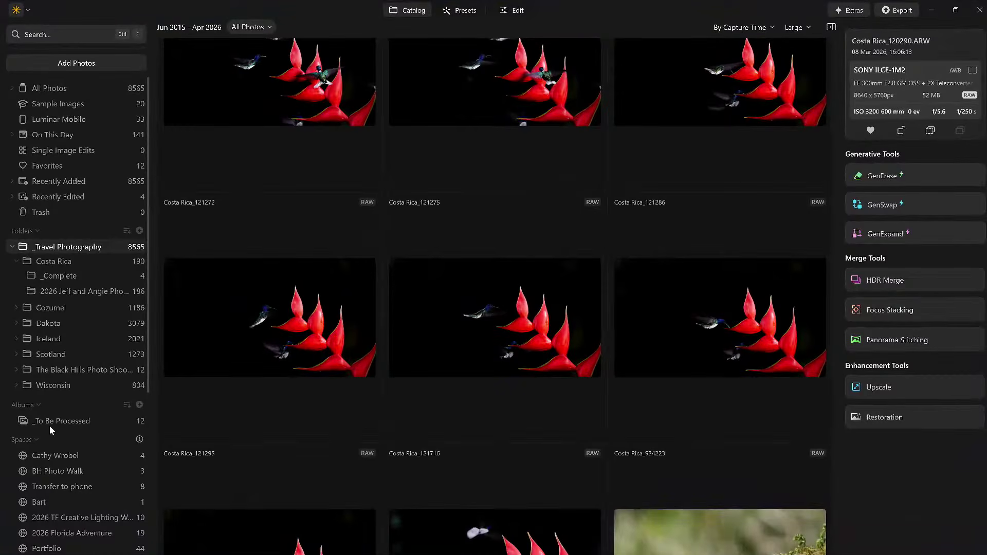
Step: Open the _To Be Processed album and look through its photos
click(49, 426)
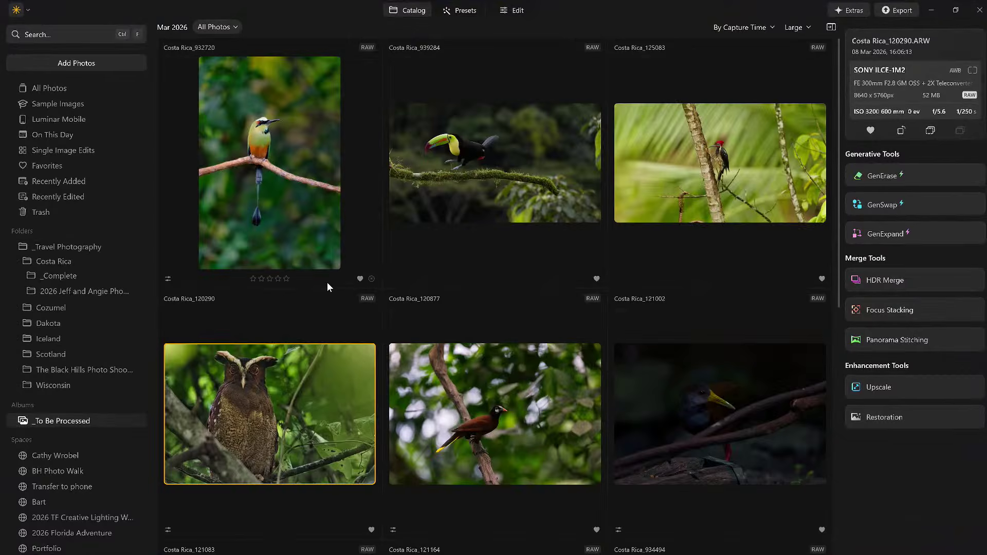
scroll(328, 284, down, 5)
scroll(327, 287, down, 1)
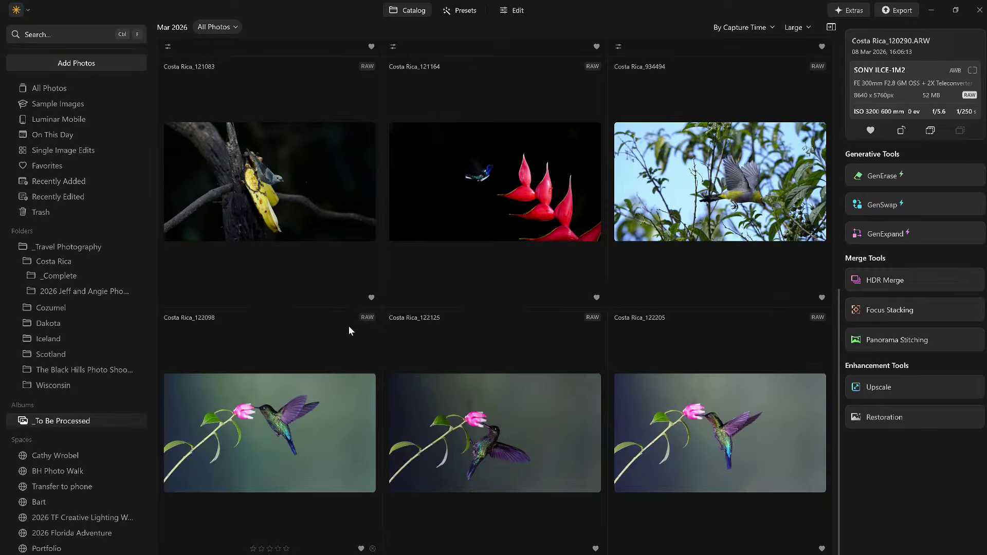
scroll(349, 326, up, 5)
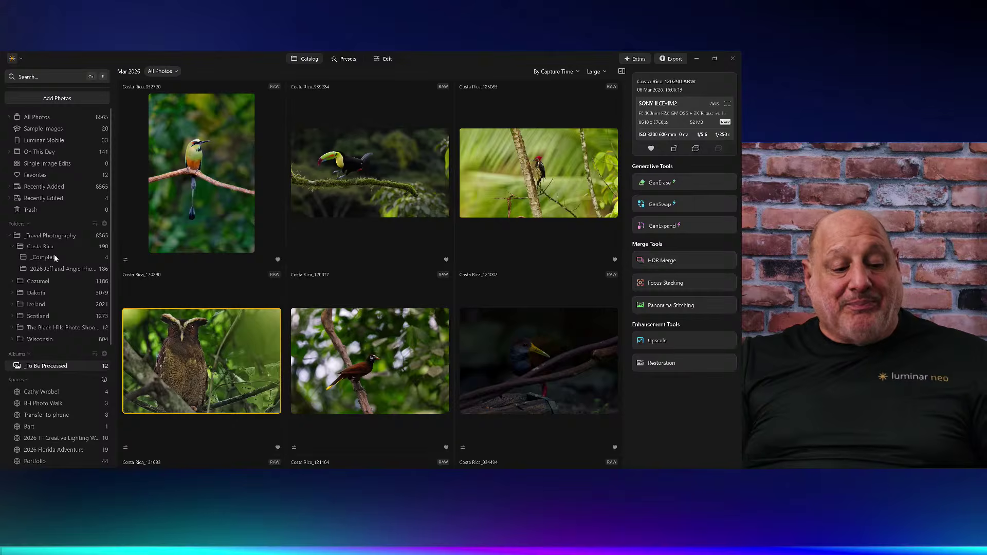
Step: Open the Costa Rica_932720 bird photo in single-image view and inspect it at 40% zoom
click(200, 176)
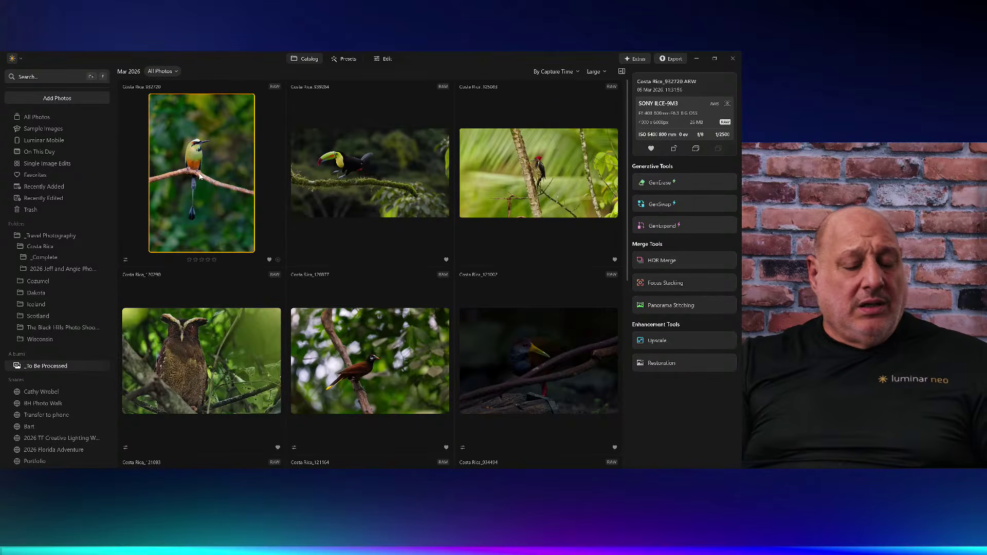
double_click(200, 177)
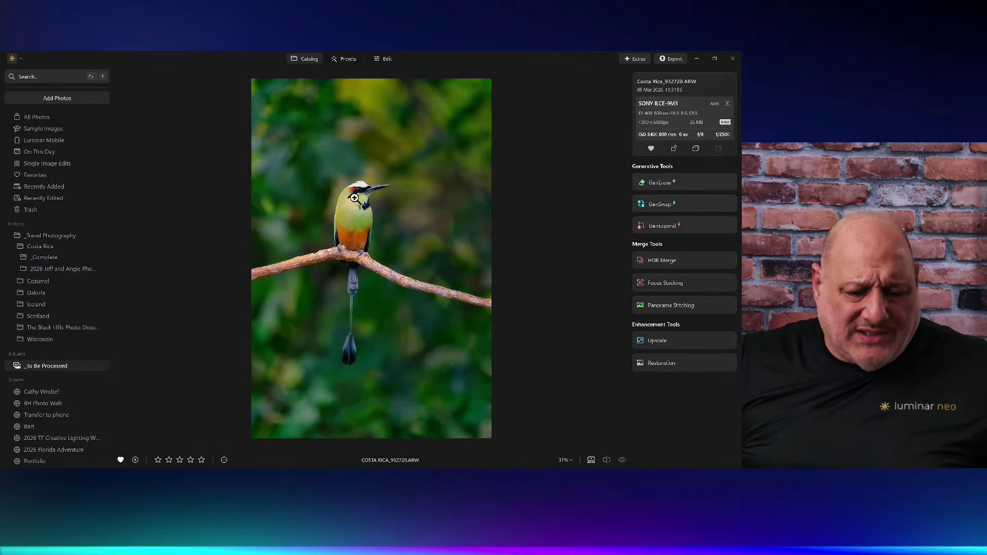
scroll(375, 201, up, 2)
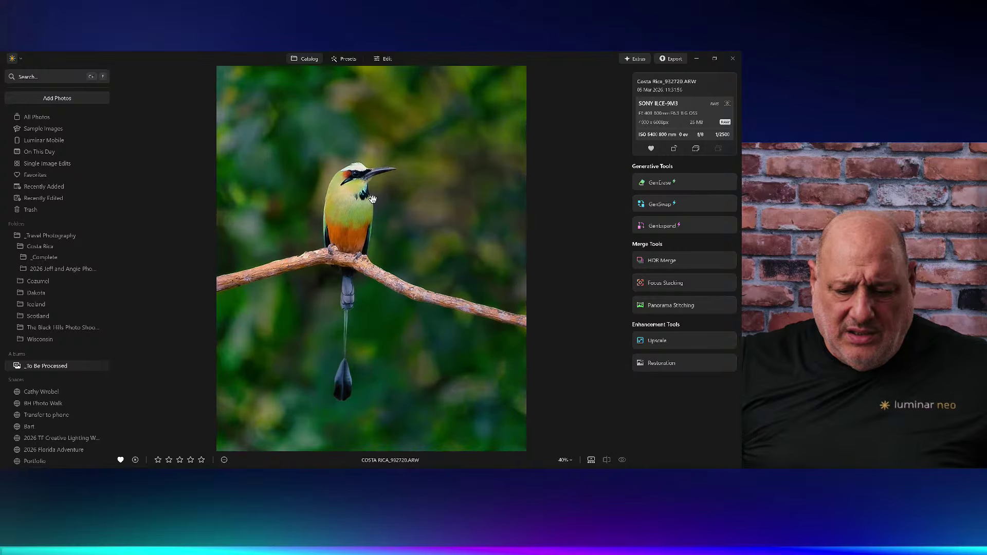
scroll(373, 199, down, 2)
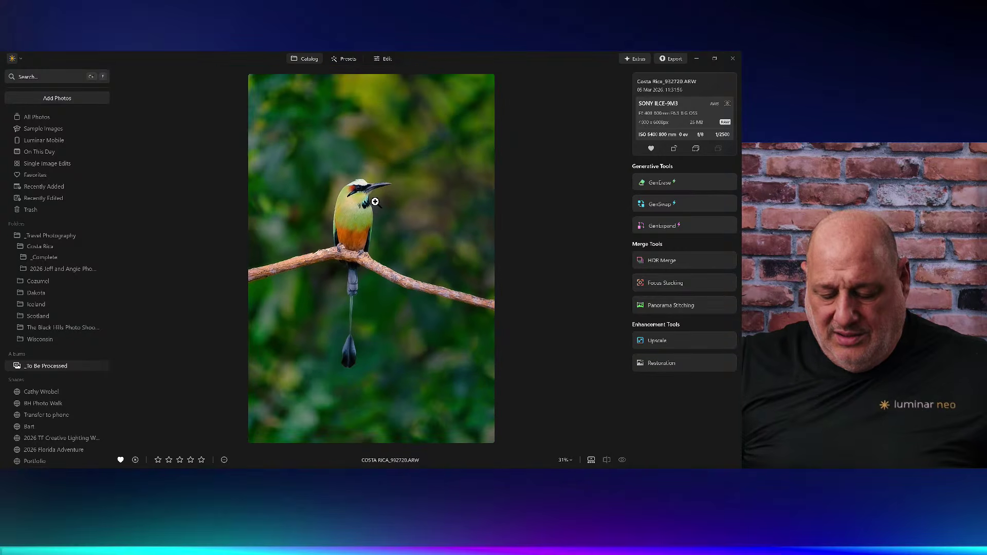
scroll(375, 202, up, 2)
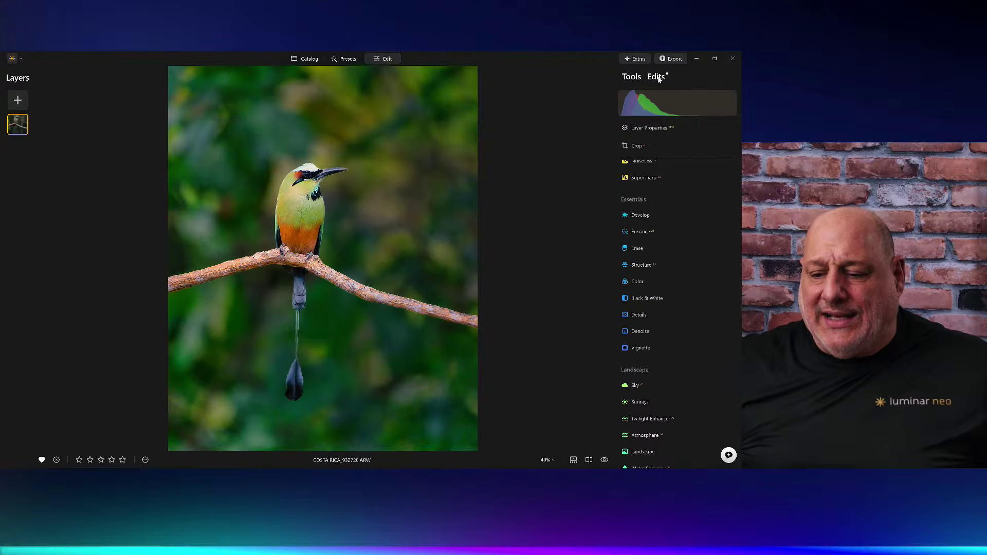
Step: Review the edits applied to the bird photo, from the uppermost adjustment's settings down to the RAW edits
click(659, 78)
click(668, 130)
scroll(675, 299, down, 1)
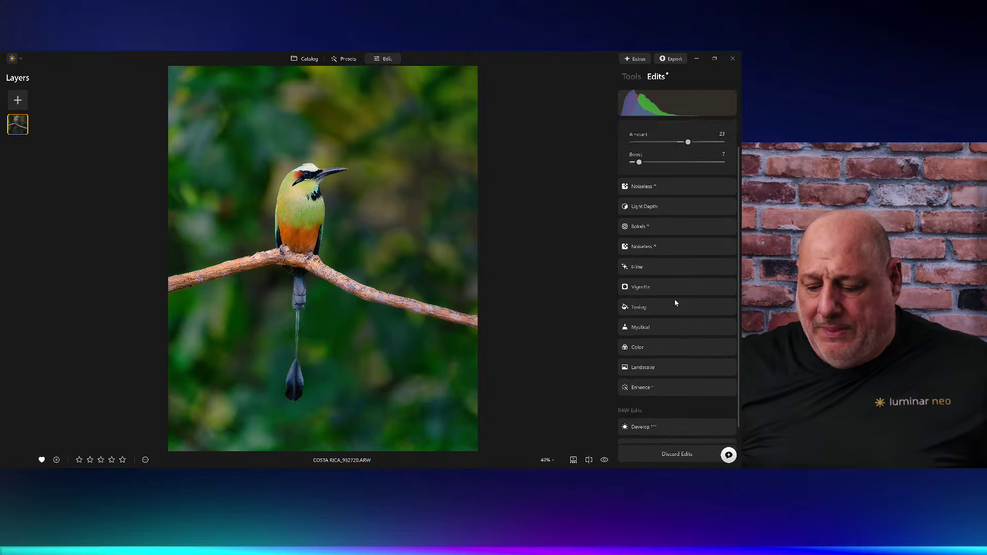
scroll(675, 300, down, 1)
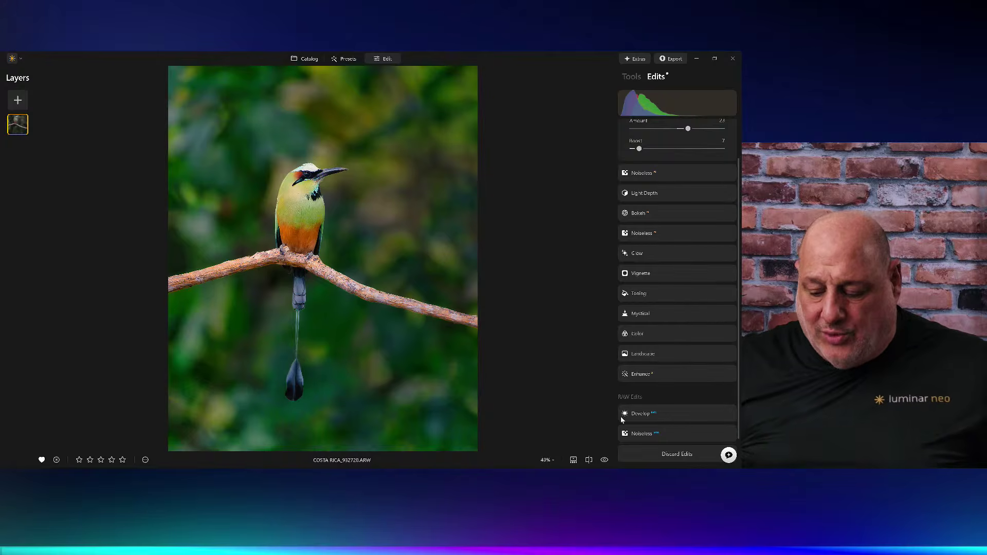
Step: Compare the edited Costa Rica_932720 bird photo with its unedited original, and return to the editing tools
click(605, 461)
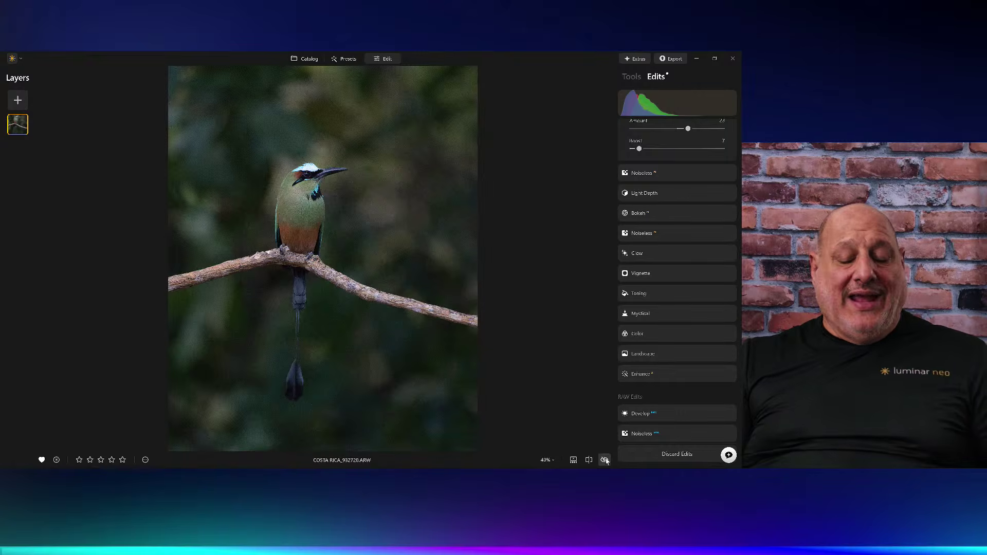
click(605, 460)
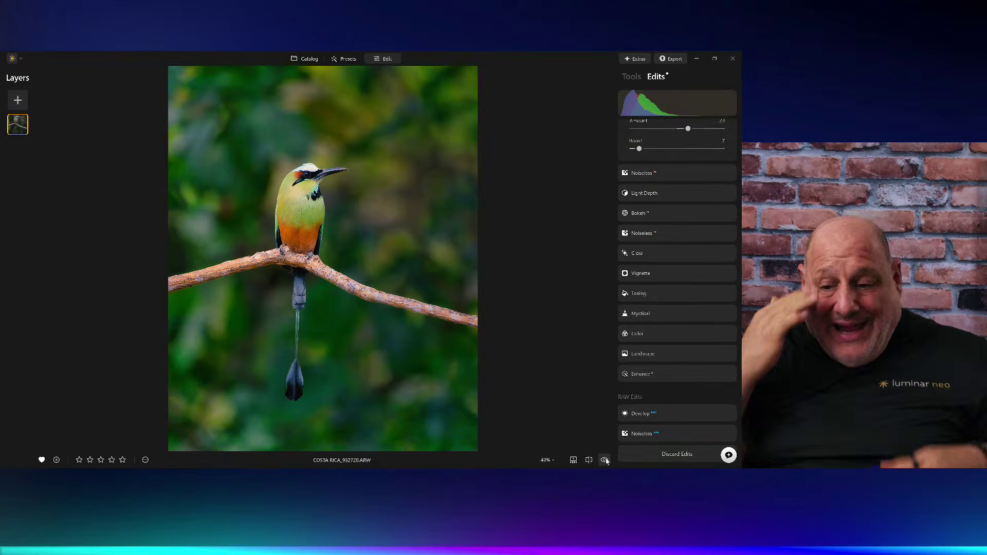
click(629, 79)
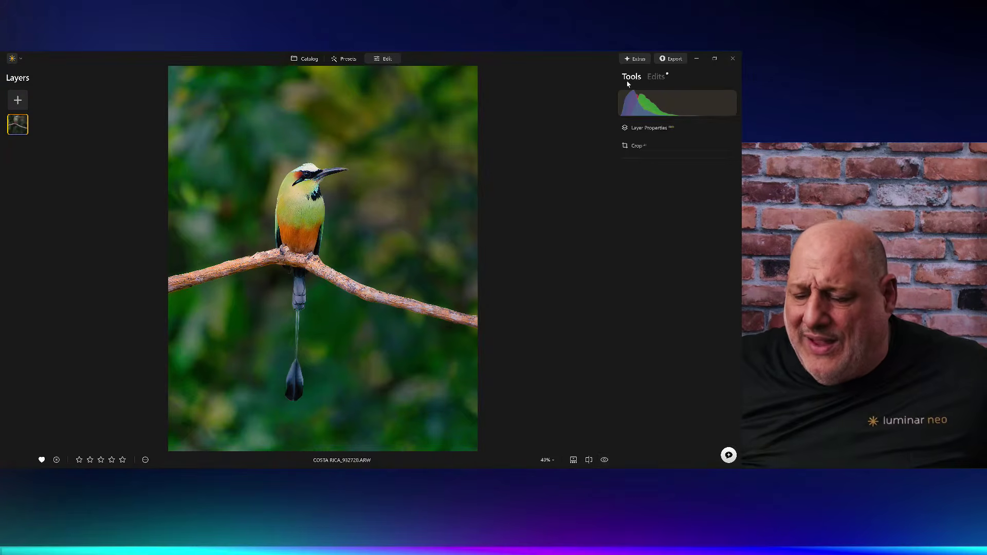
Step: Go back to the catalog and check the camera information of the Costa Rica_120877 and Costa Rica_932720 photos
click(313, 59)
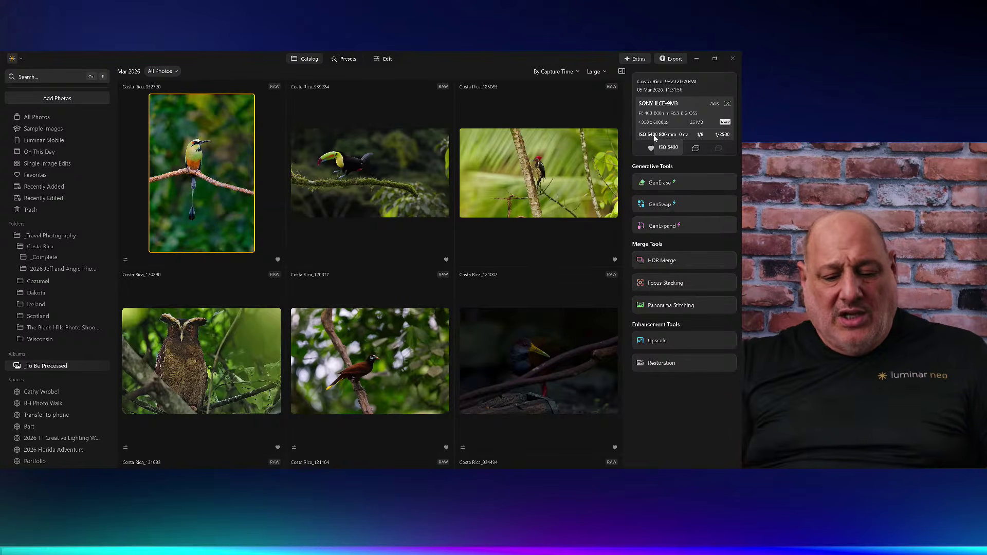
click(401, 345)
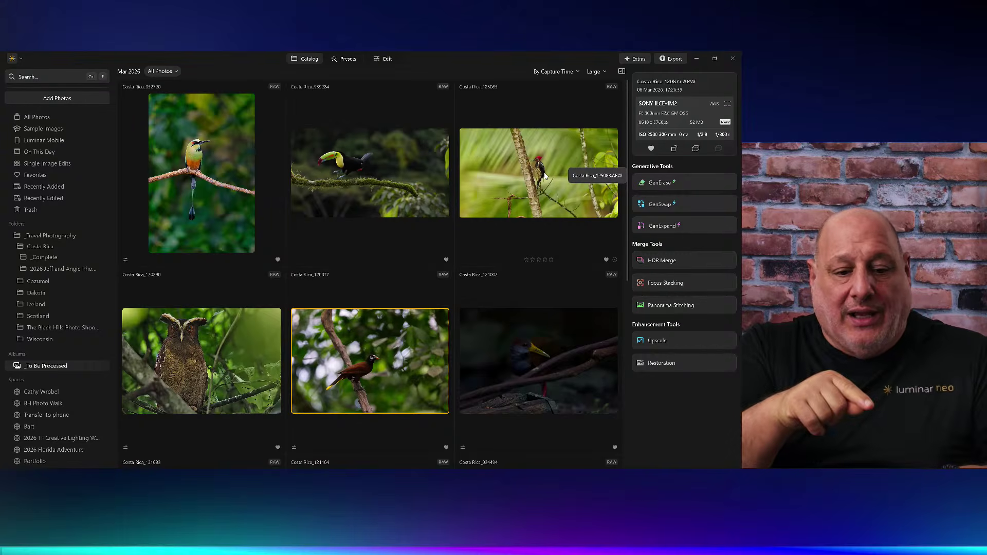
click(197, 147)
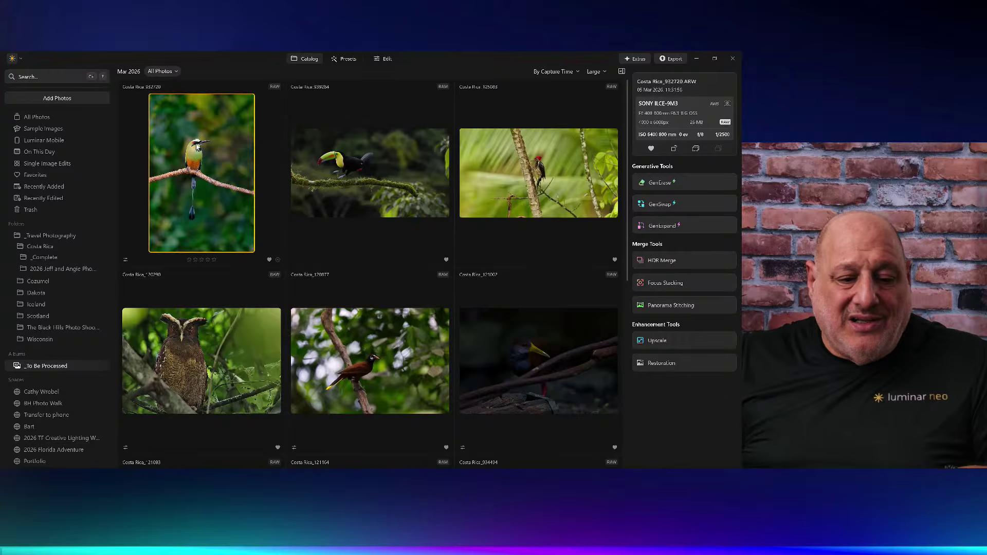
Step: Open Costa Rica_932720 in single-image view, start a new export, and inspect the Costa Rica and _Complete folders as destinations
double_click(197, 147)
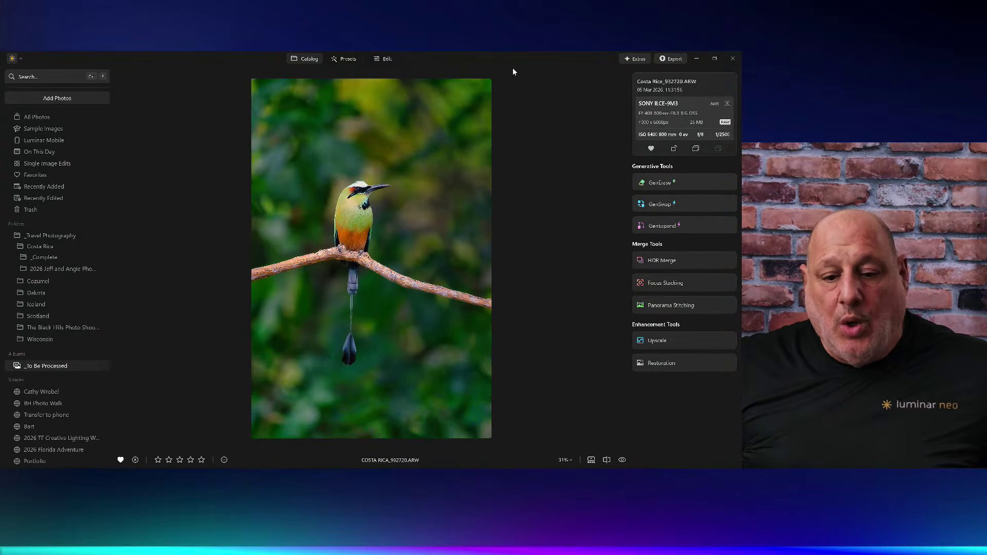
click(676, 61)
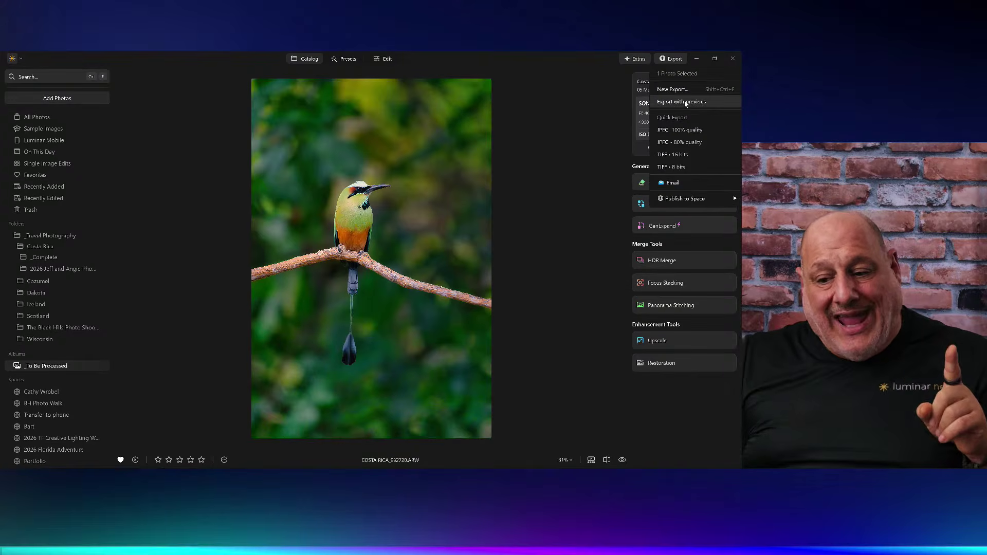
click(678, 89)
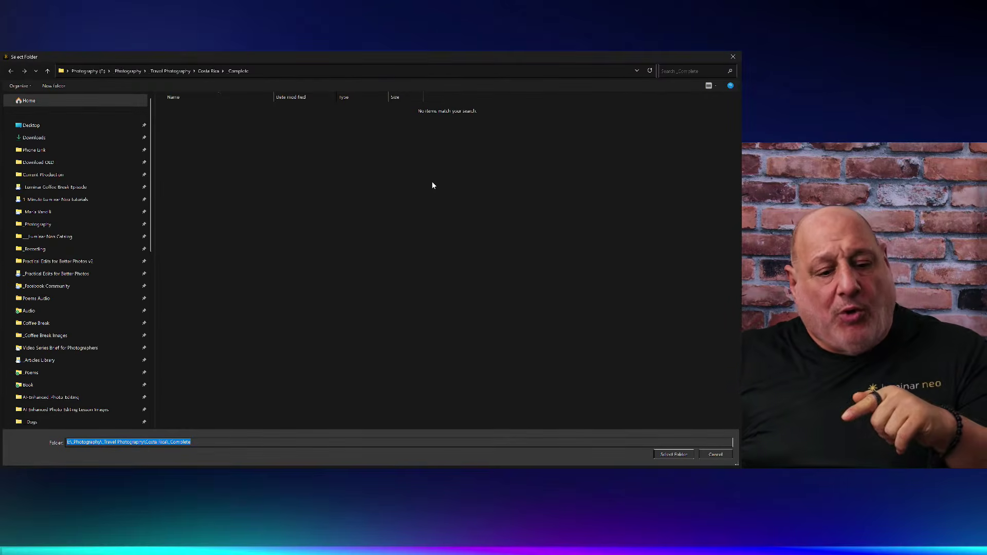
click(208, 72)
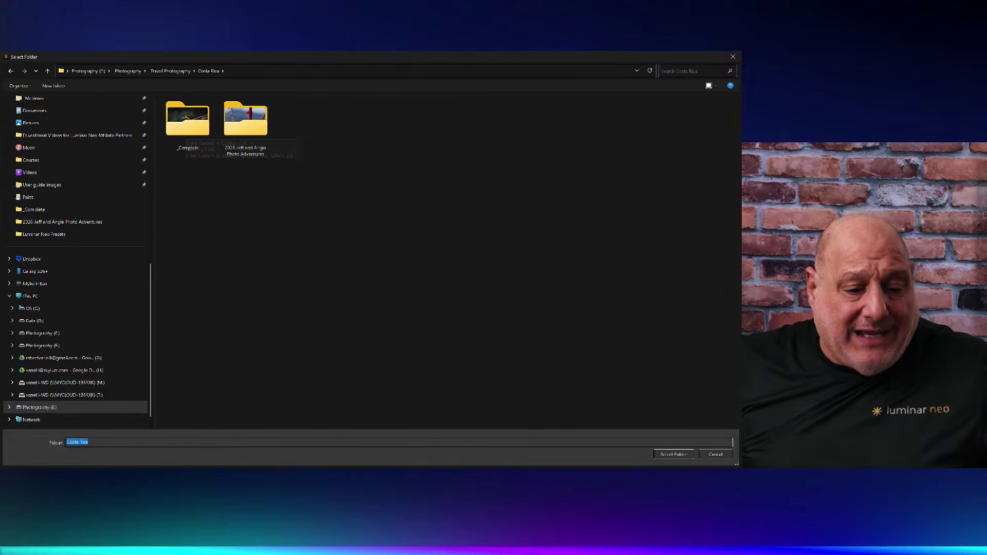
click(194, 114)
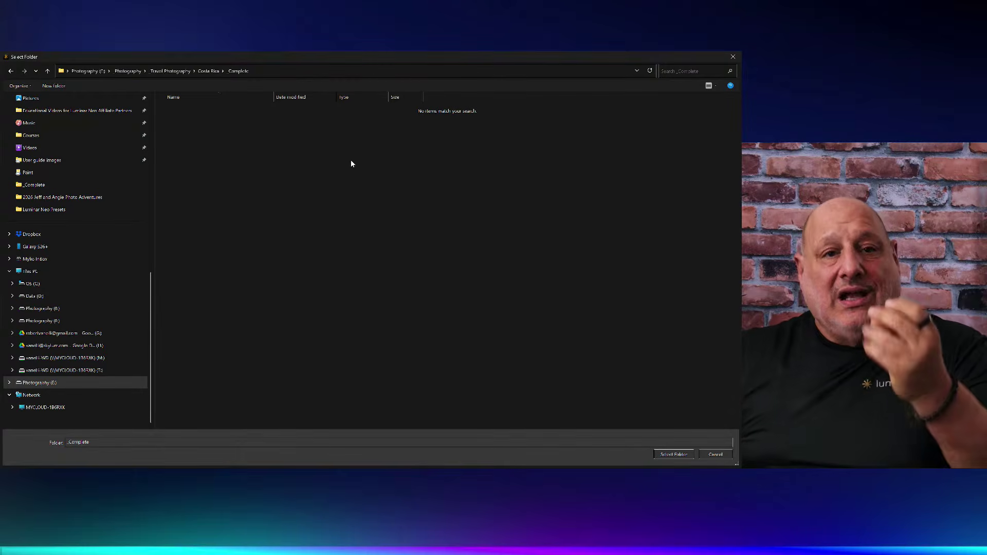
click(717, 456)
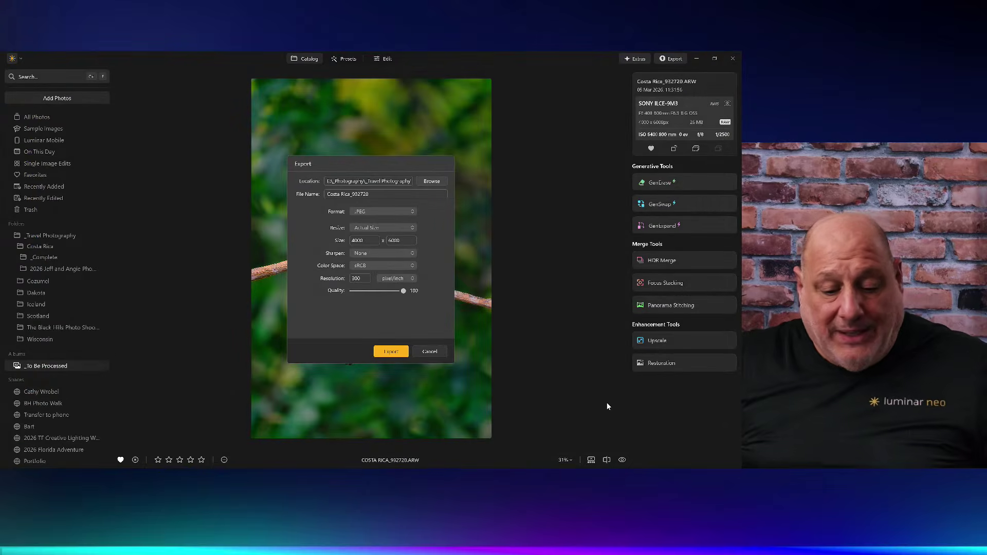
Step: Try the Adobe RGB color space in the export settings, look in on the Zoom meeting, and cancel the export
click(369, 265)
click(375, 290)
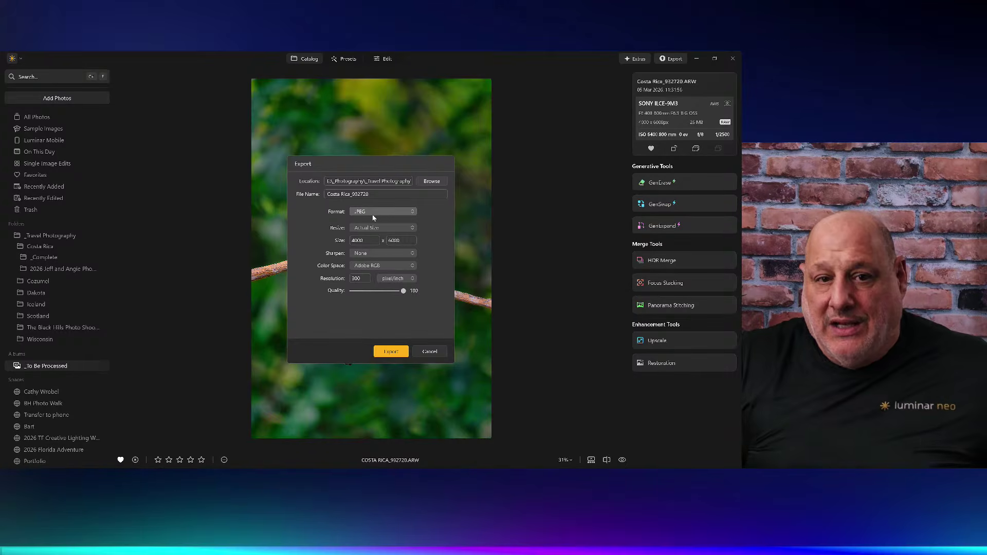
key(alt+Tab)
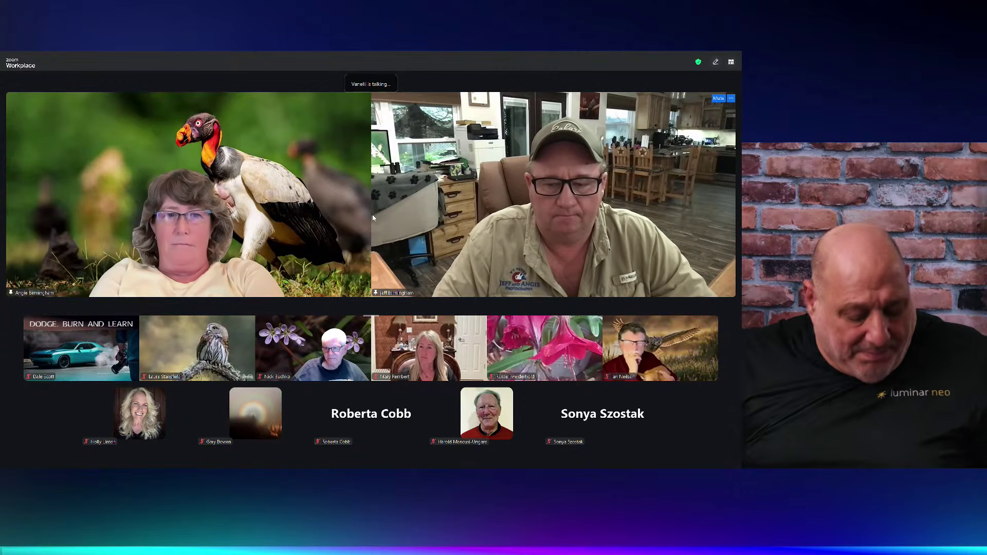
key(alt+Tab)
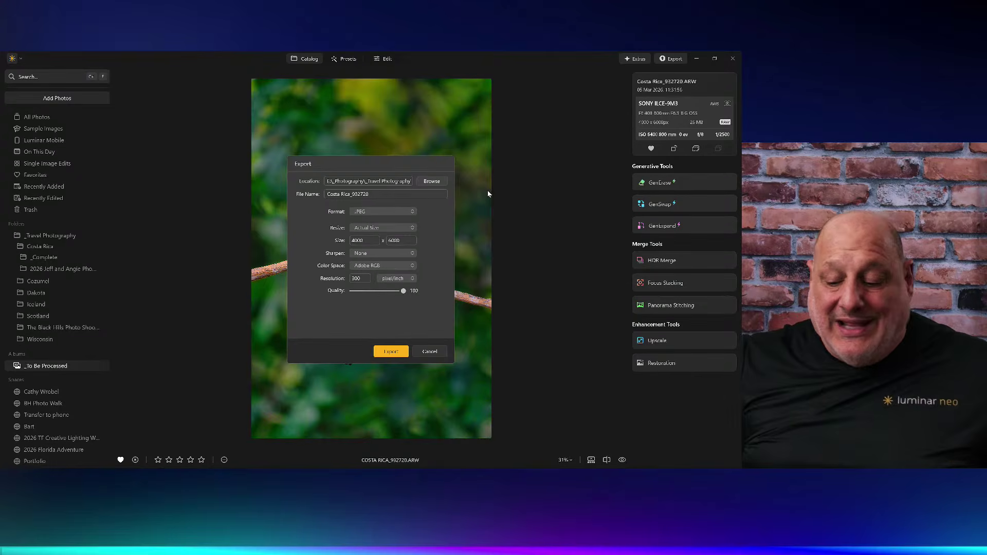
click(439, 354)
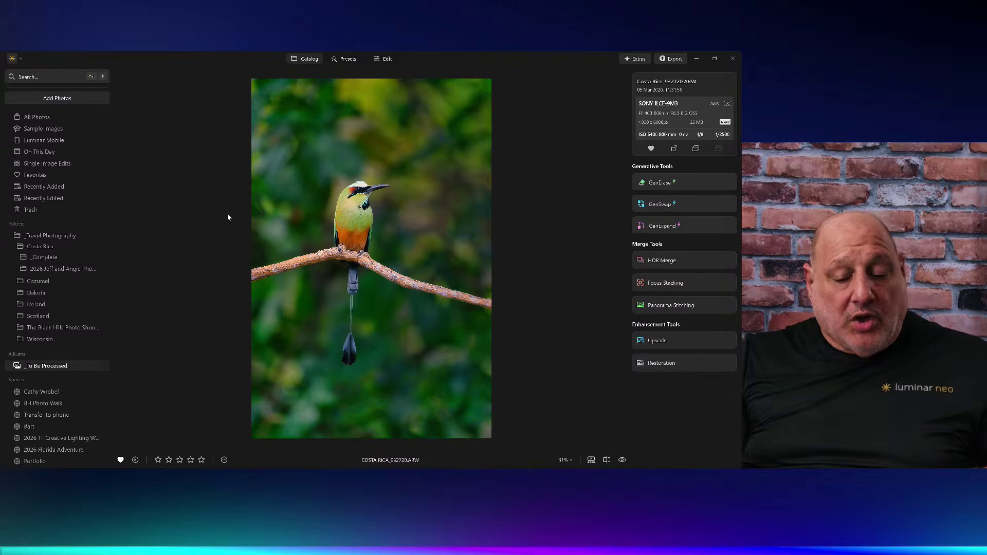
Step: Show the Save as Preset option for the bird photo and preview the Canopy Light and Jungle Perch presets in My Presets
click(225, 461)
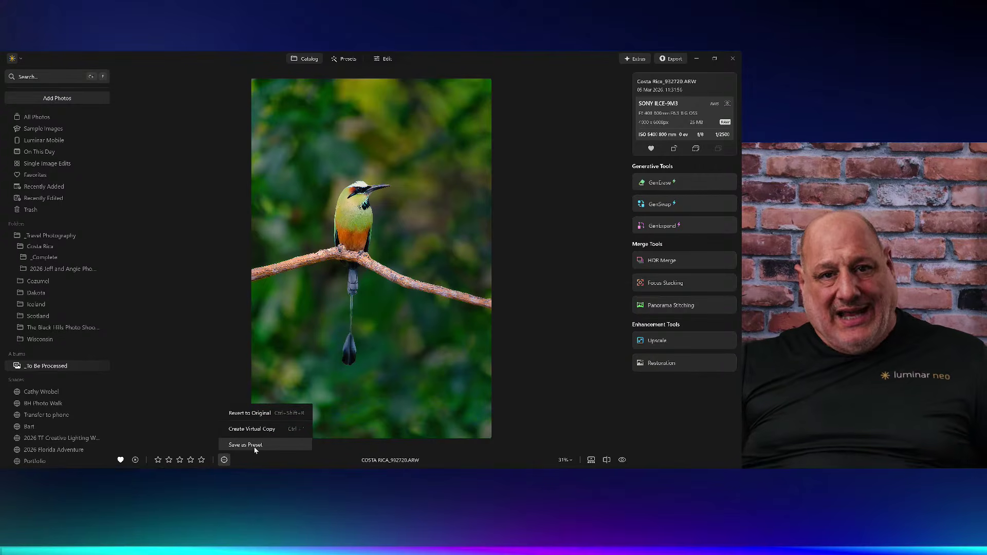
click(353, 59)
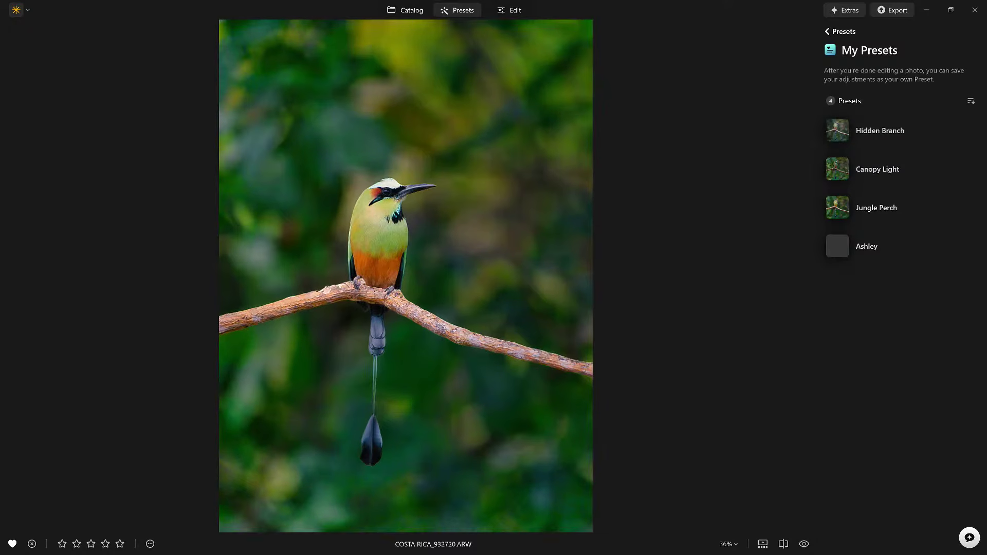
click(916, 180)
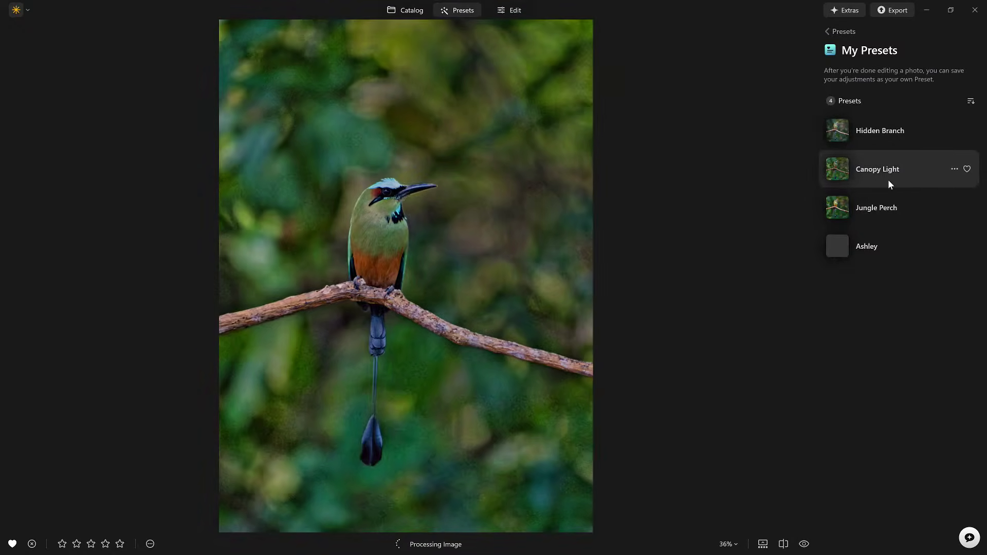
click(874, 210)
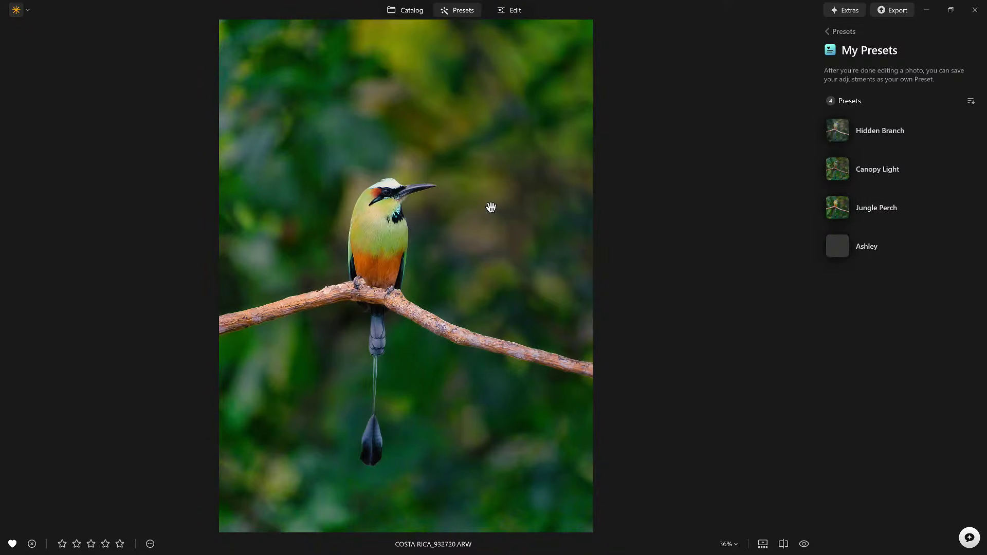
Step: Create a virtual copy of the Costa Rica_932720 bird photo in the catalog and revert the copy to its unedited original
key(g)
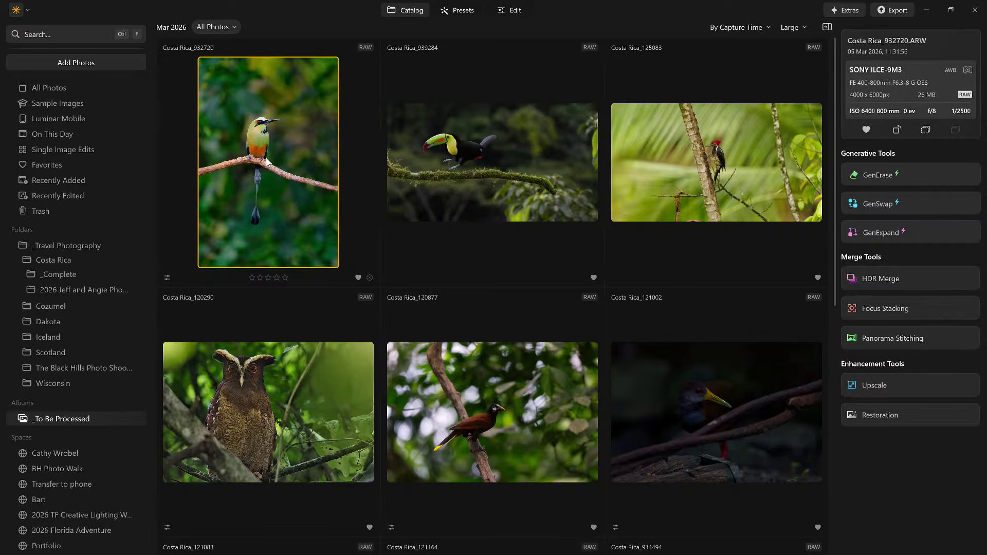
right_click(296, 138)
click(338, 227)
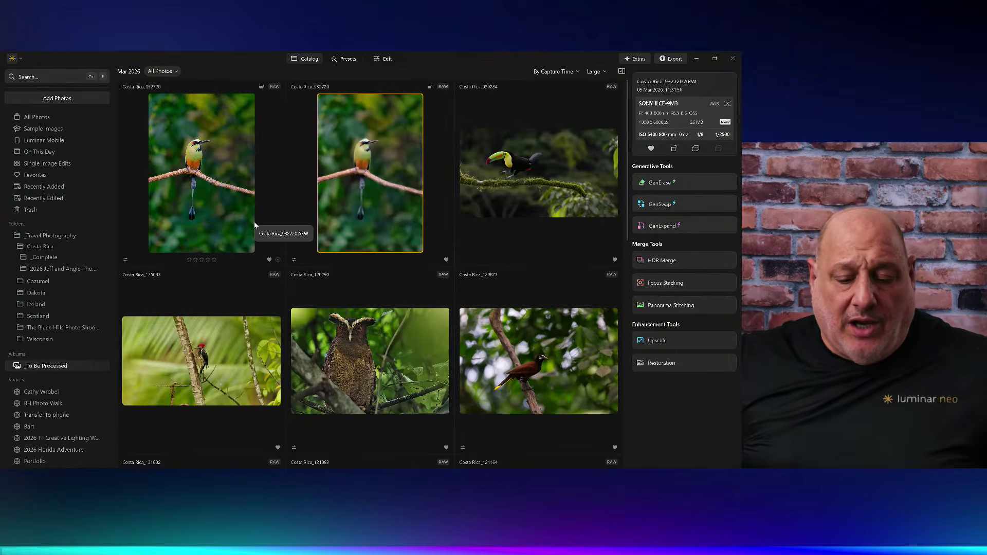
right_click(378, 164)
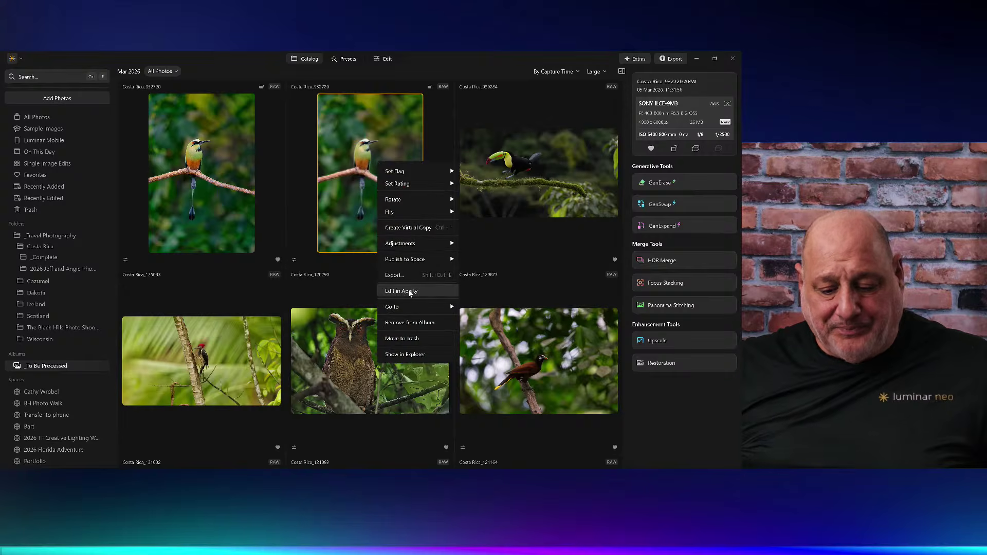
mouse_move(411, 244)
click(493, 291)
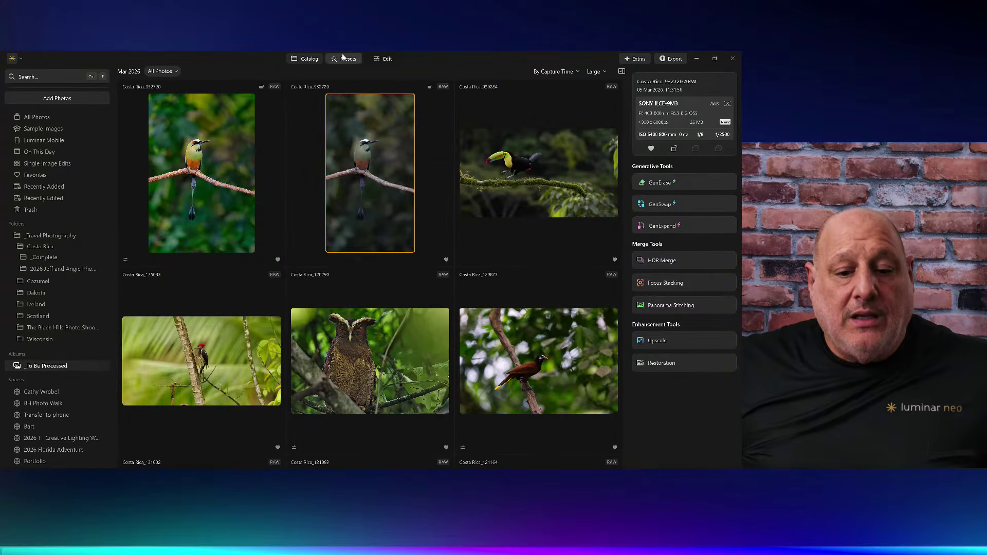
Step: Apply the Jungle Perch preset from My Presets to the unedited copy at a strength of 100
click(344, 58)
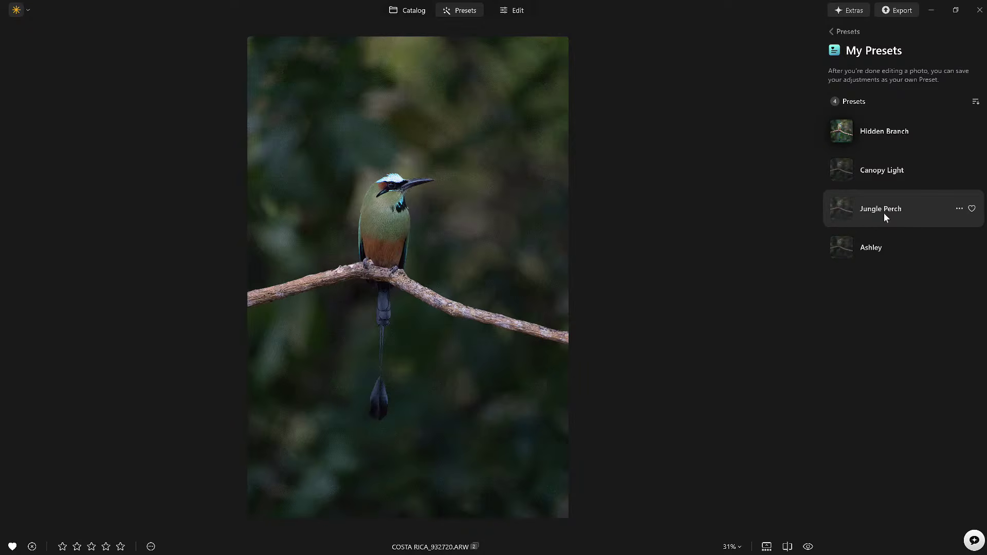
click(889, 207)
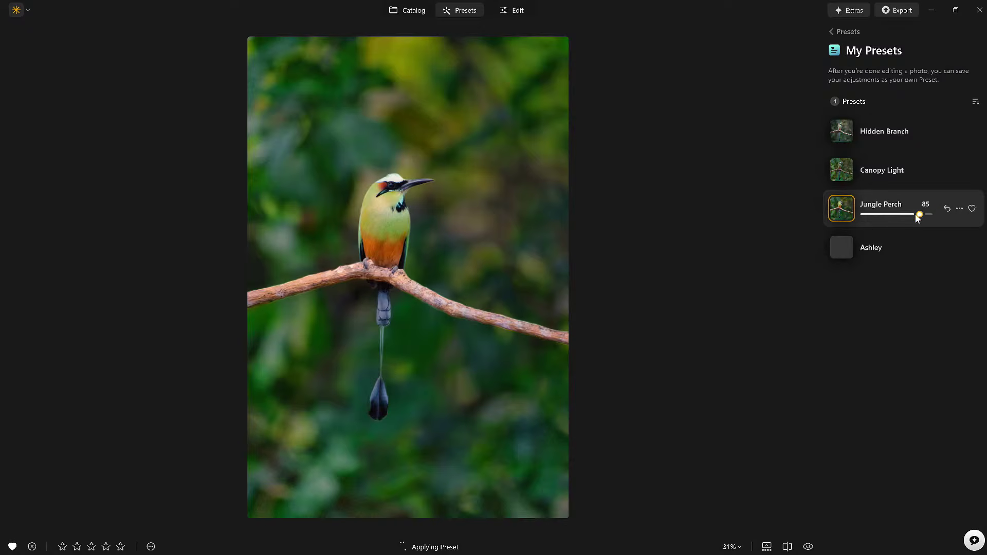
drag(898, 215, 916, 215)
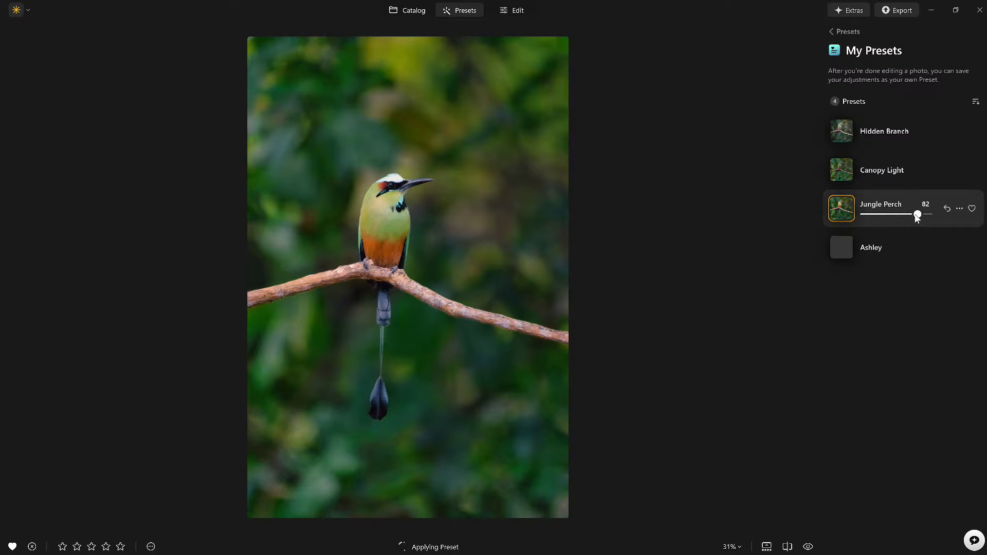
drag(917, 216, 950, 218)
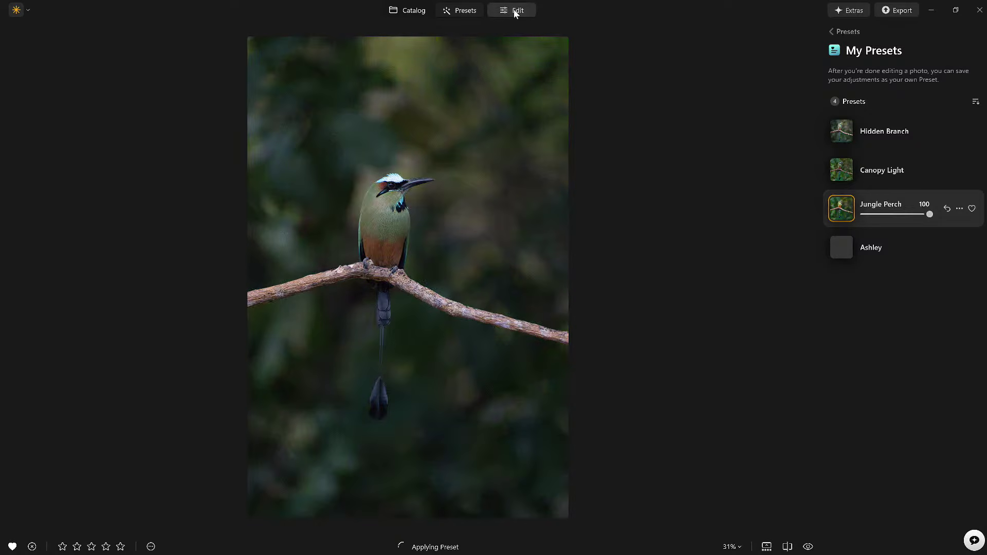
Step: Examine the list of edits that the Jungle Perch preset added to the virtual copy
click(514, 10)
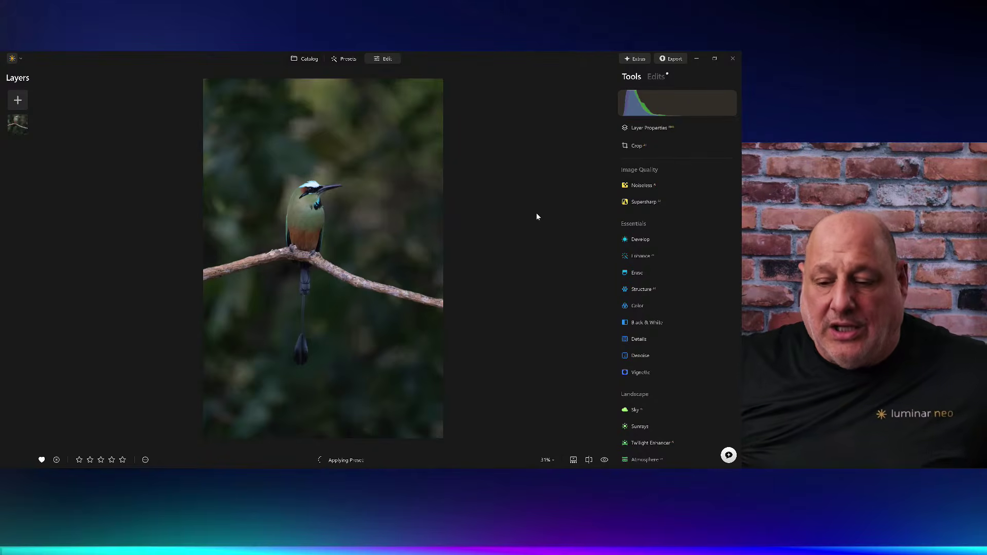
click(664, 80)
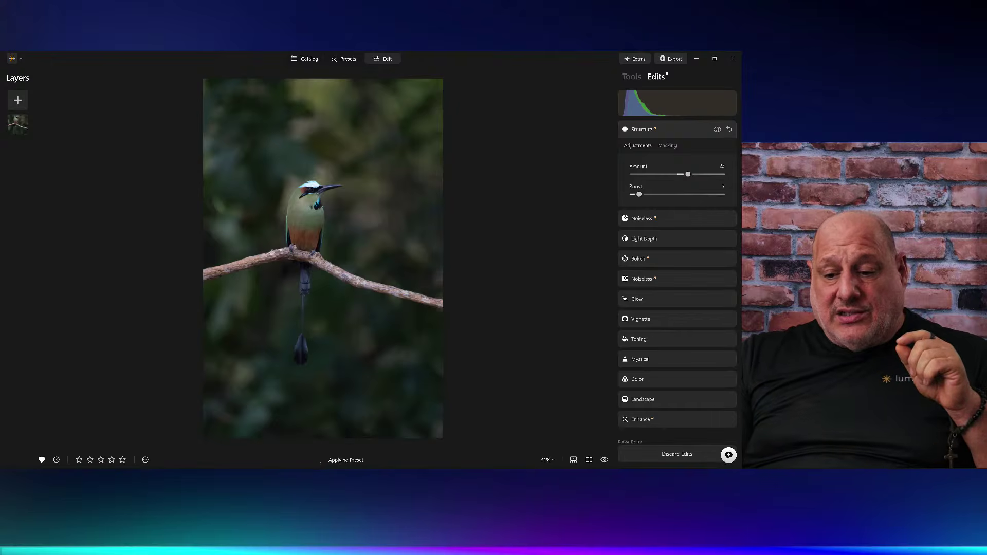
scroll(677, 406, down, 1)
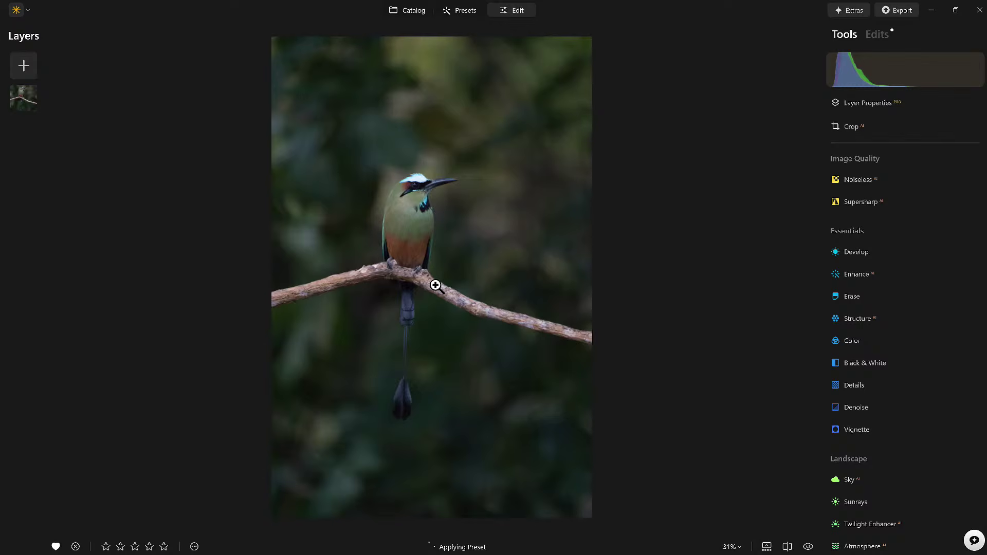
Step: Reopen the bird photo's virtual copy from the catalog and browse the full range of preset collections
key(g)
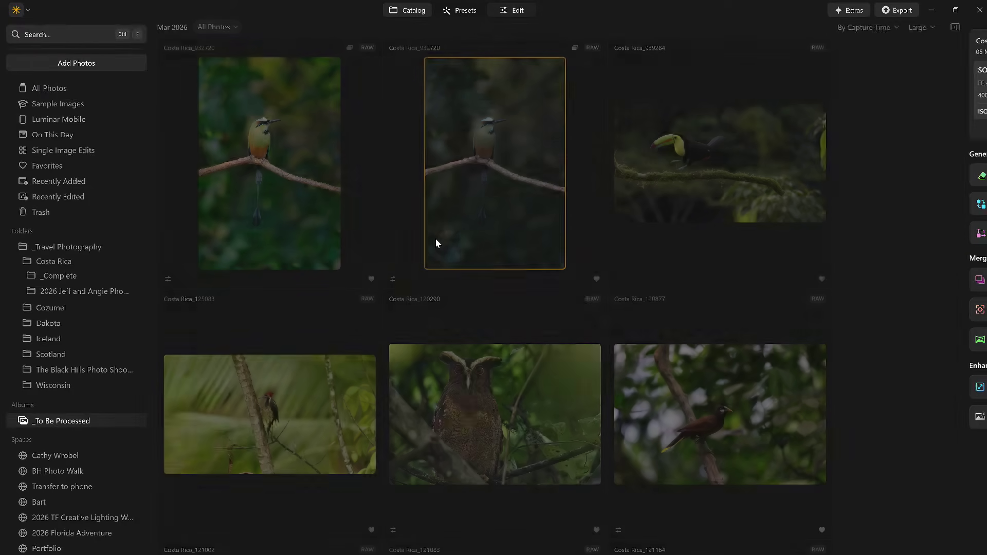
double_click(466, 139)
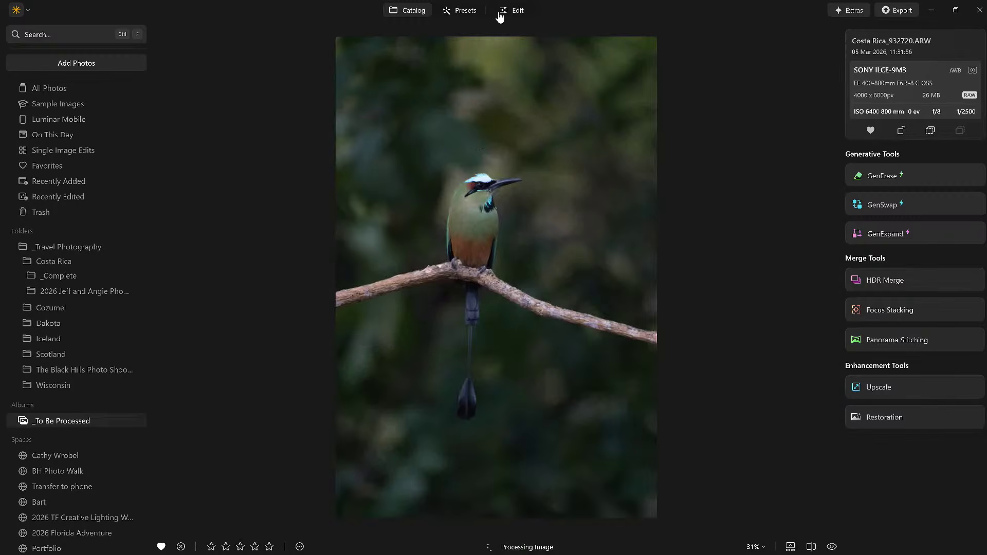
click(472, 14)
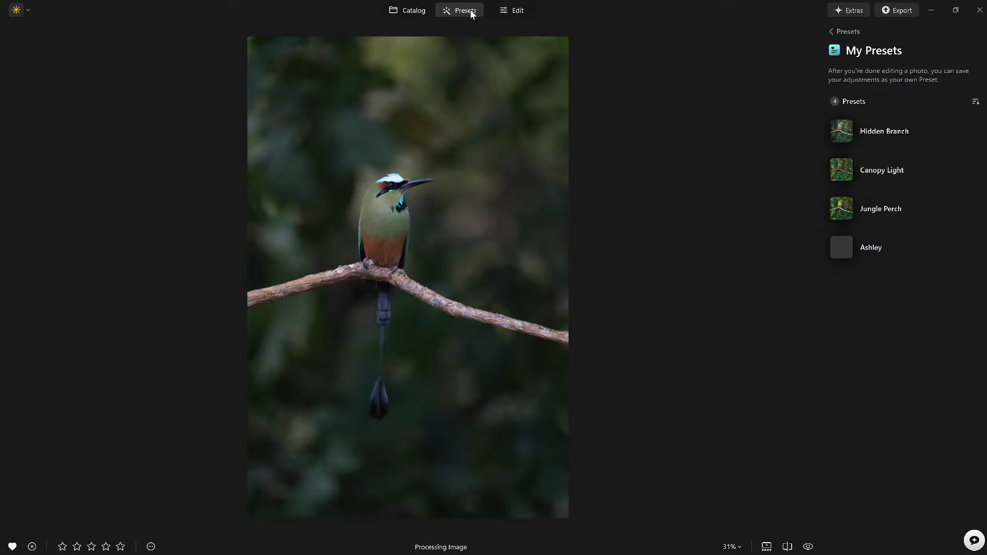
click(839, 32)
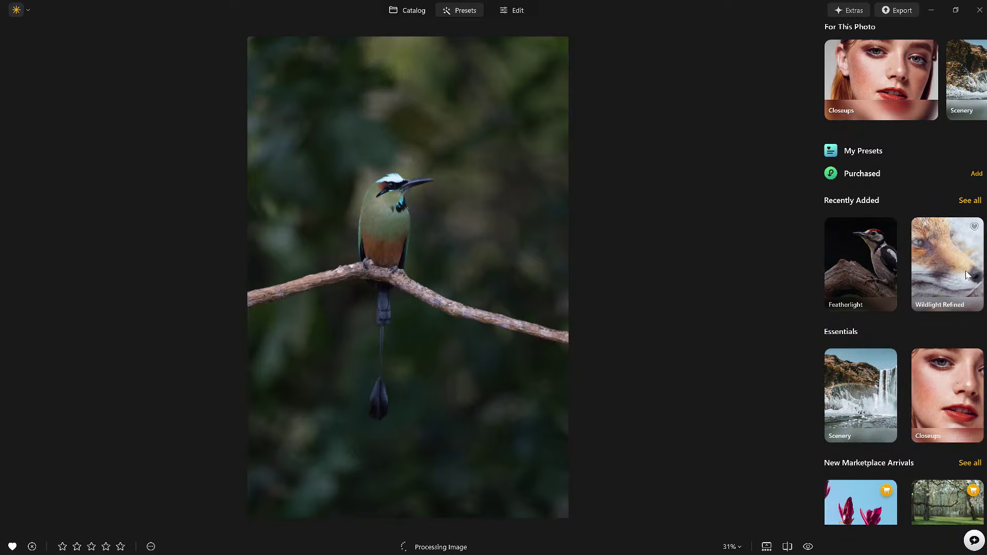
Step: Browse the preset collections and open the Savannah collection under Mother Nature
scroll(871, 276, down, 3)
scroll(871, 275, up, 3)
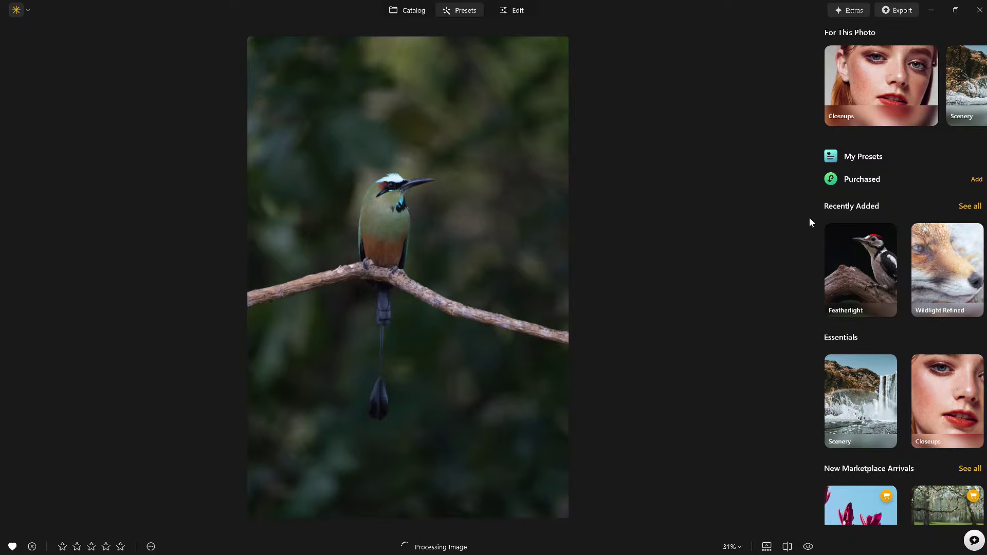
mouse_move(882, 135)
drag(880, 134, 807, 130)
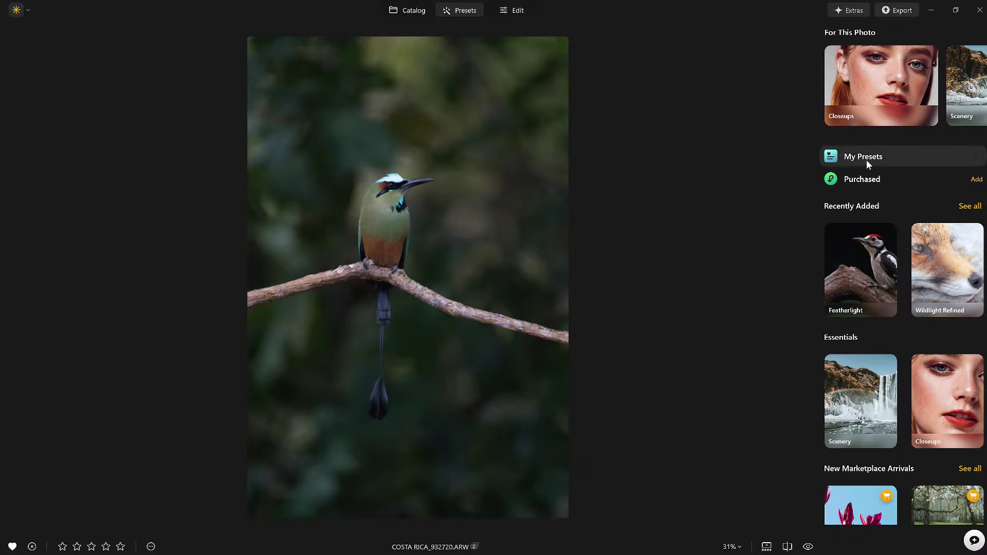
scroll(850, 291, down, 1)
scroll(850, 291, down, 5)
scroll(850, 292, down, 4)
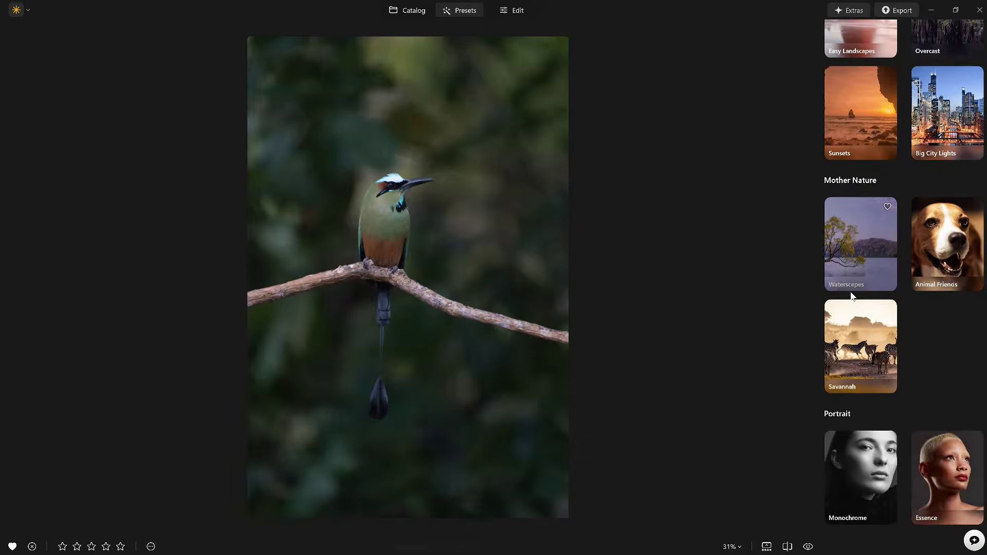
scroll(852, 296, down, 1)
click(851, 327)
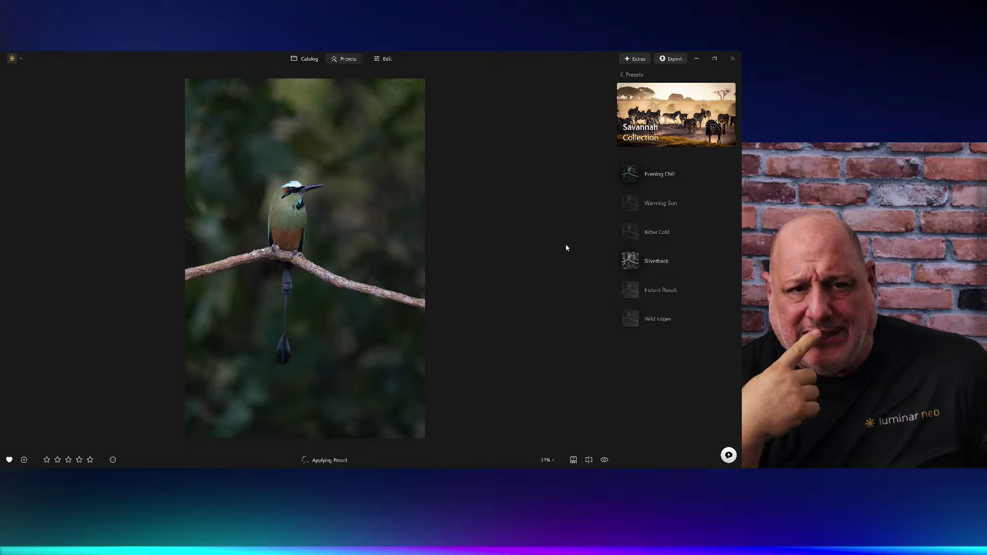
Step: Preview the Evening Chill, Bitter Cold and Silverback presets, and apply the Instant Result preset at a strength of 100
click(665, 177)
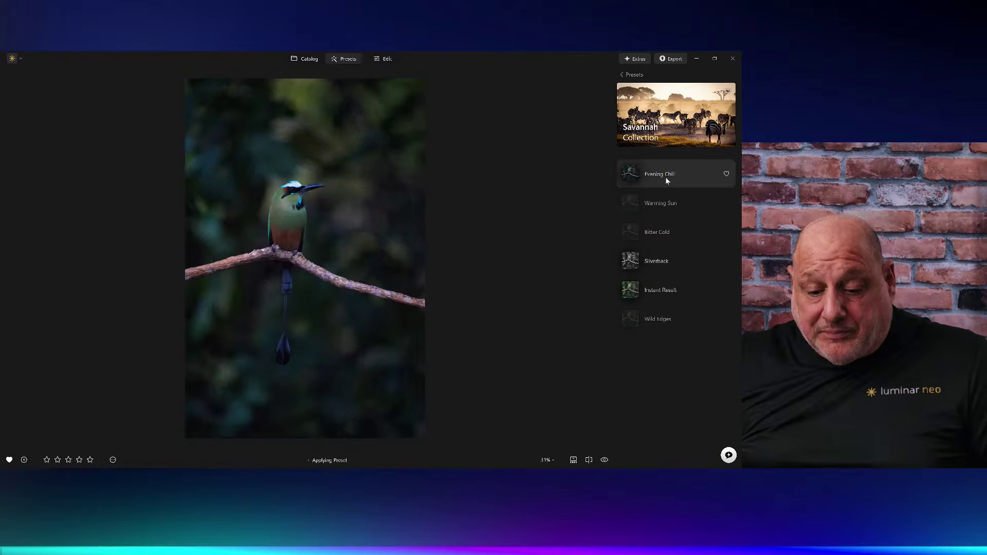
click(660, 233)
click(651, 264)
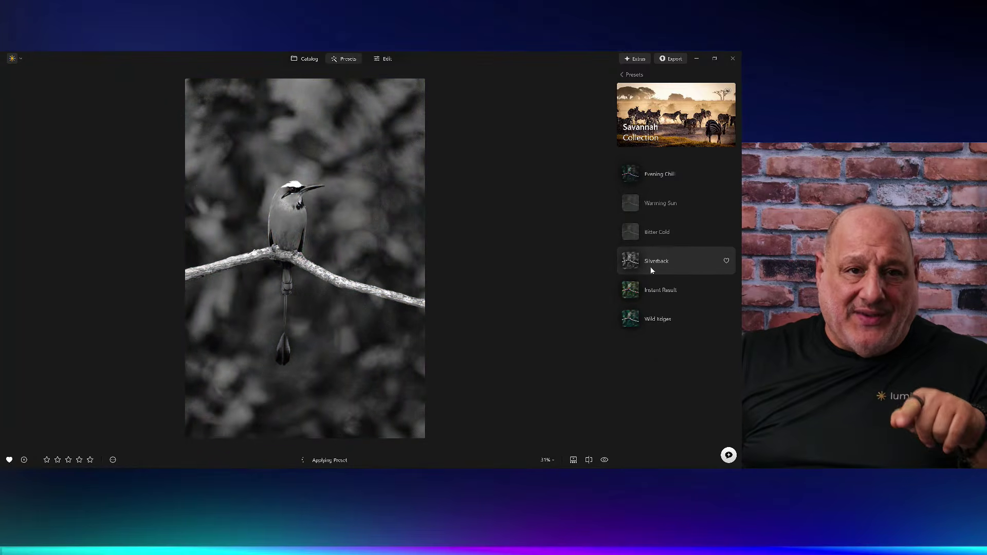
click(652, 291)
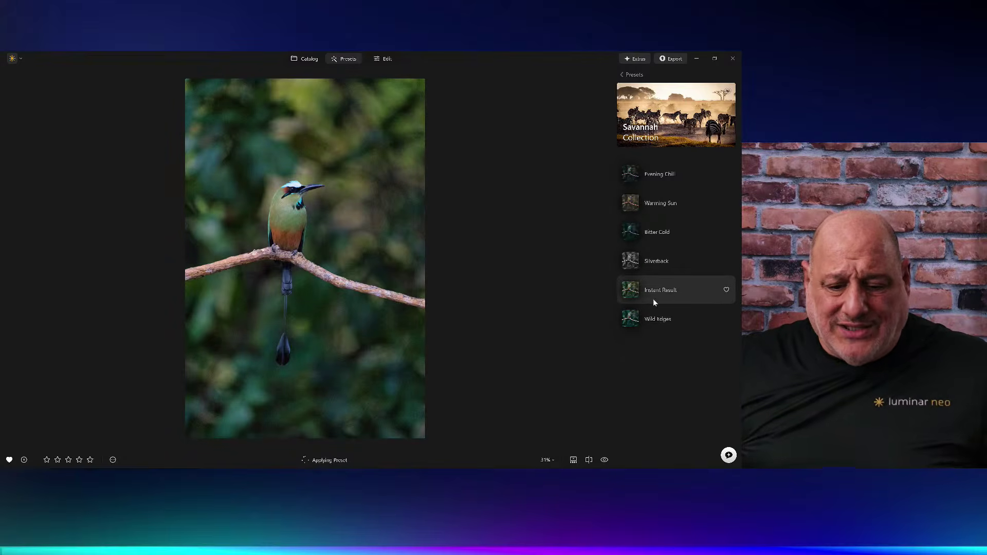
click(654, 302)
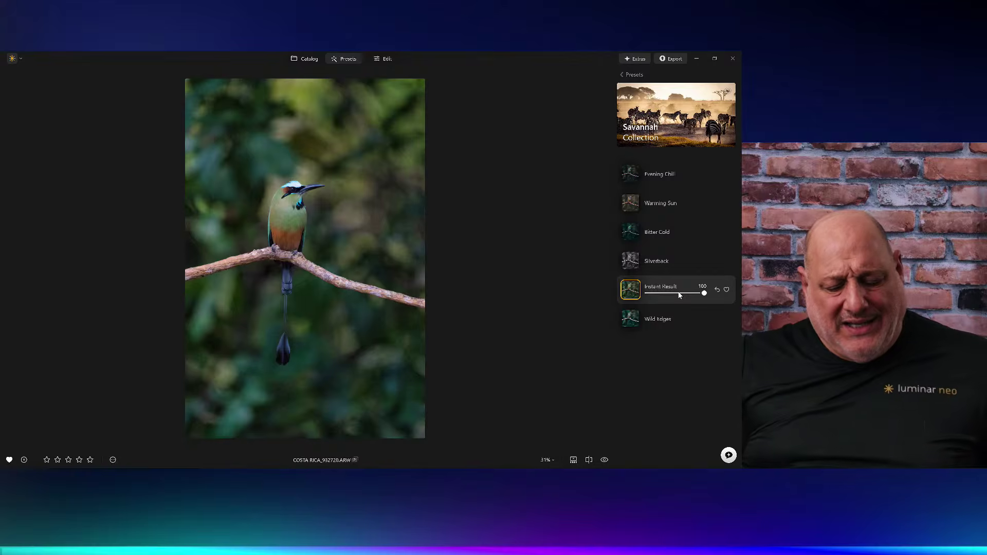
Step: Set the Noiseless RAW edit of the bird photo to High and compare the branch and background before and after
click(380, 58)
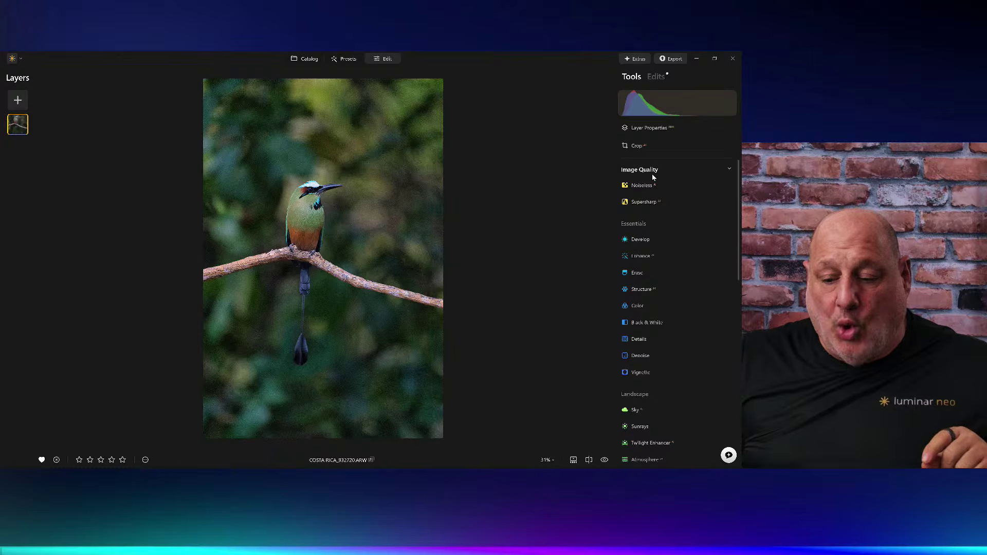
click(654, 76)
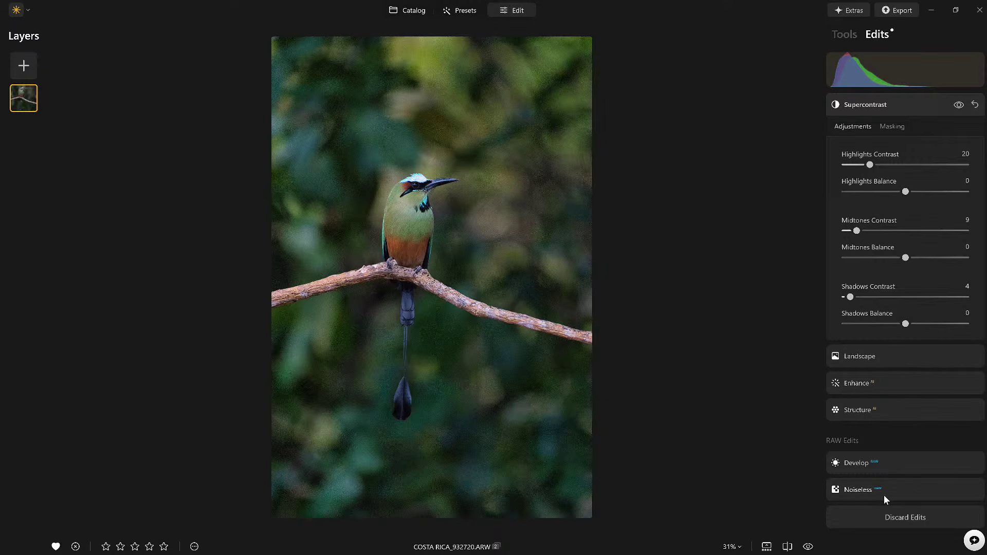
click(866, 493)
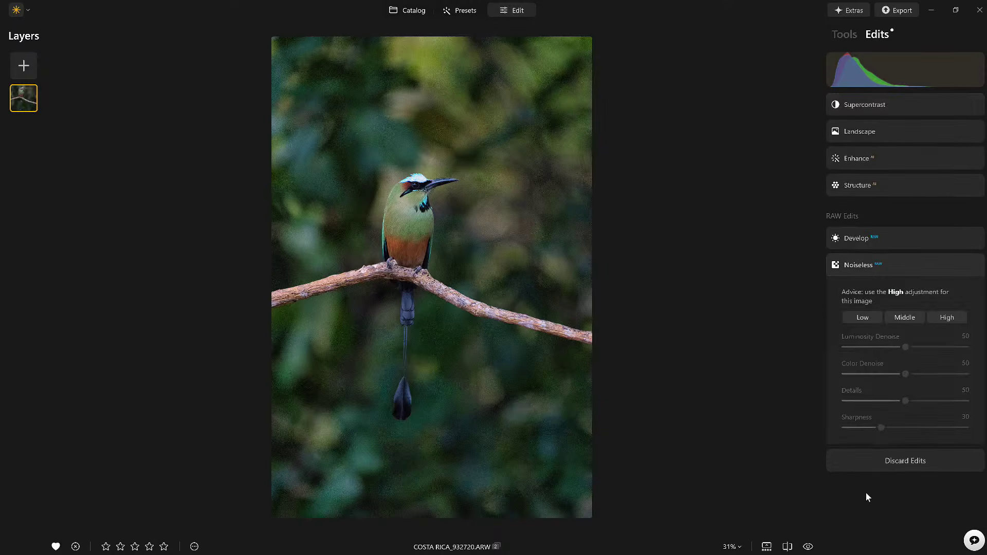
click(952, 318)
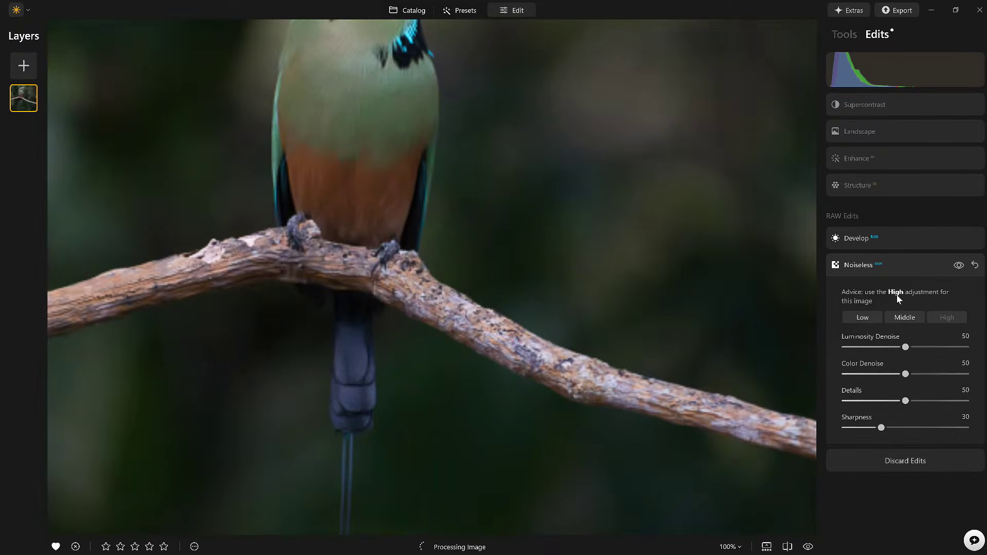
click(609, 247)
scroll(609, 247, down, 3)
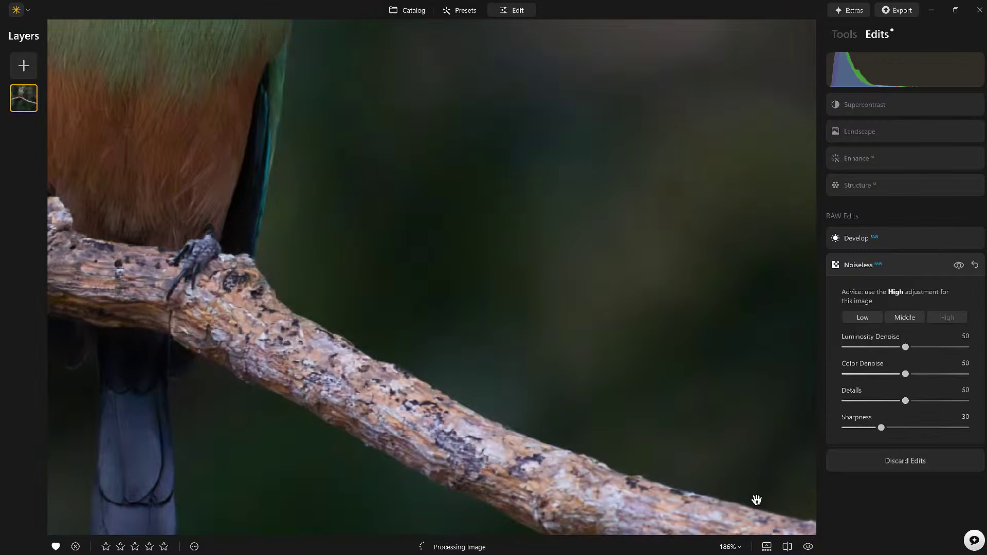
click(809, 548)
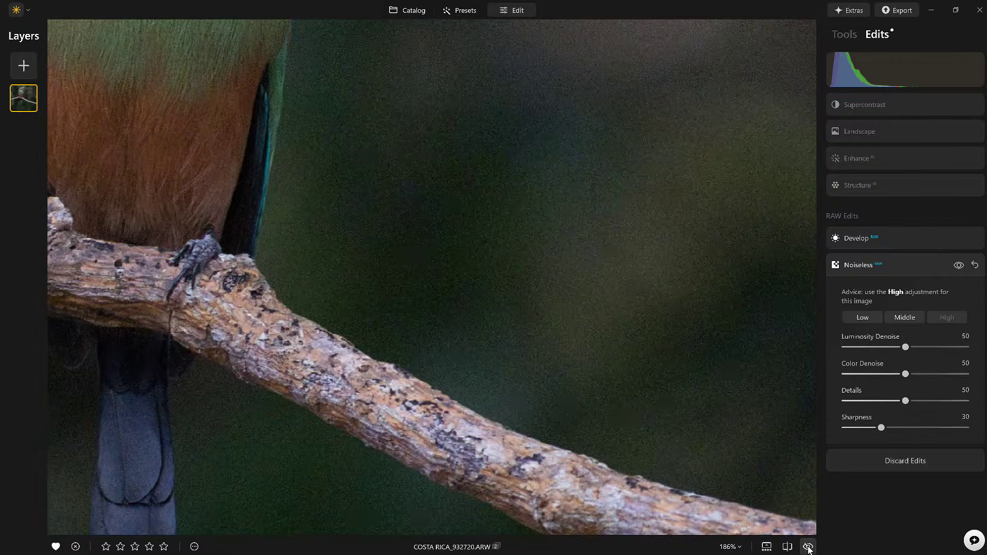
click(809, 548)
Step: In the Develop RAW edit, set Shadows to 20 and Blacks to -15
click(900, 246)
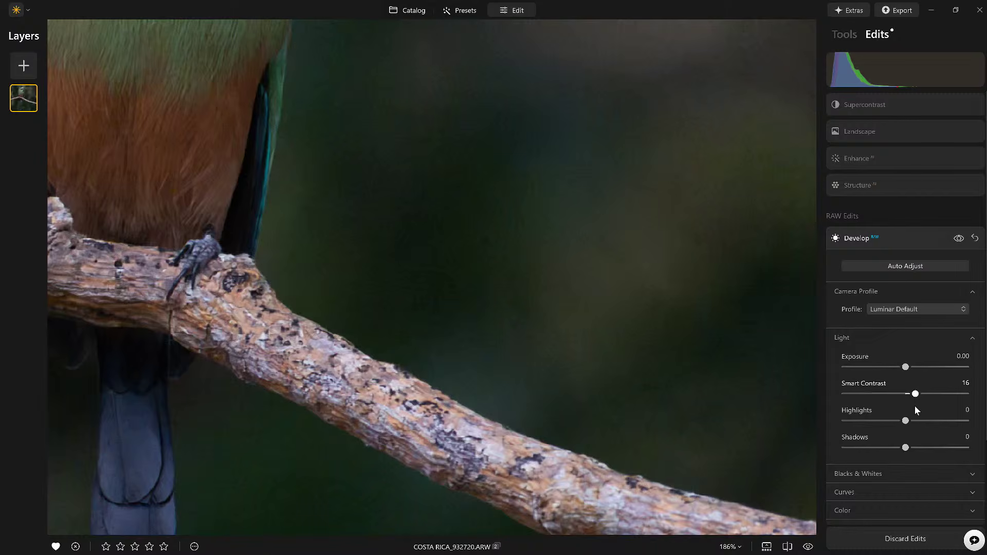
click(559, 228)
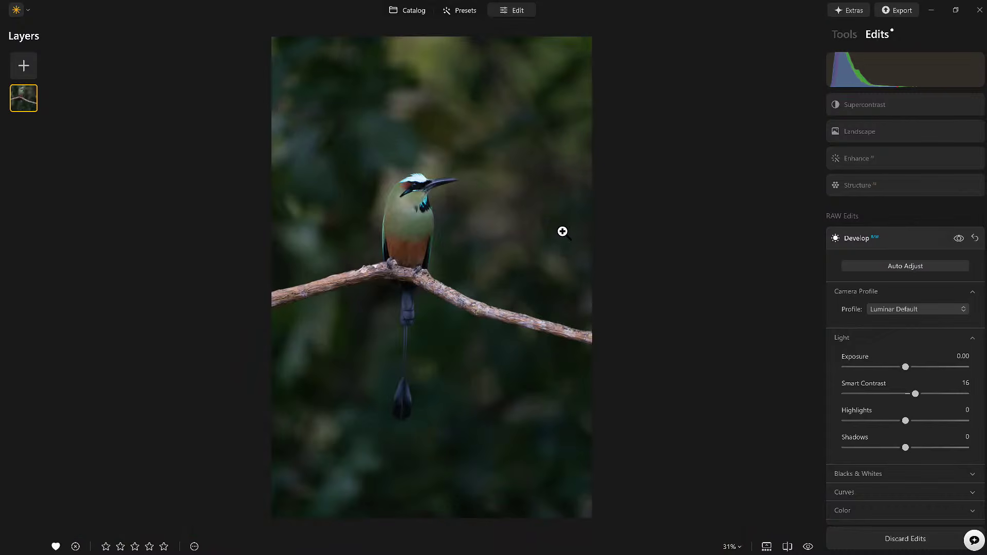
drag(907, 448, 918, 448)
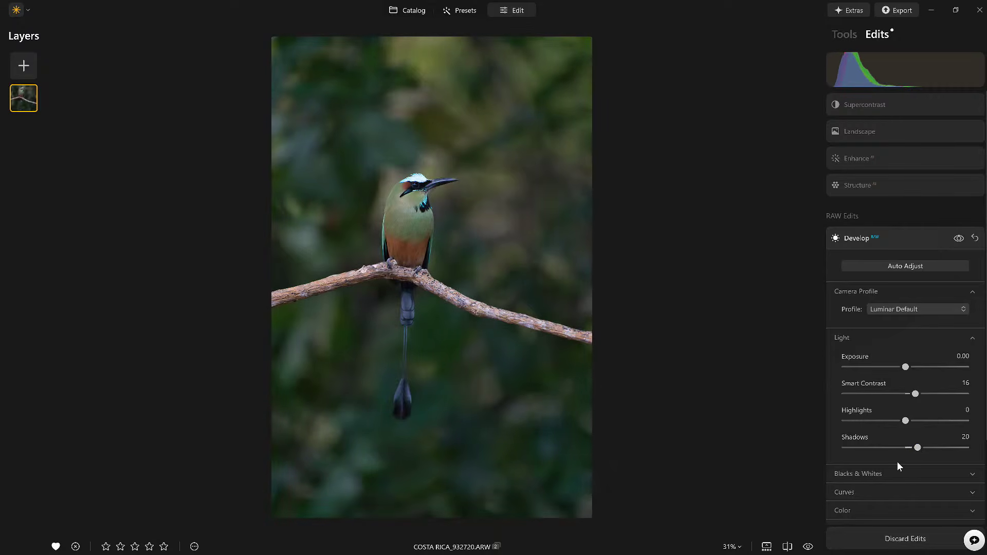
click(896, 469)
scroll(896, 467, down, 1)
drag(906, 488, 897, 487)
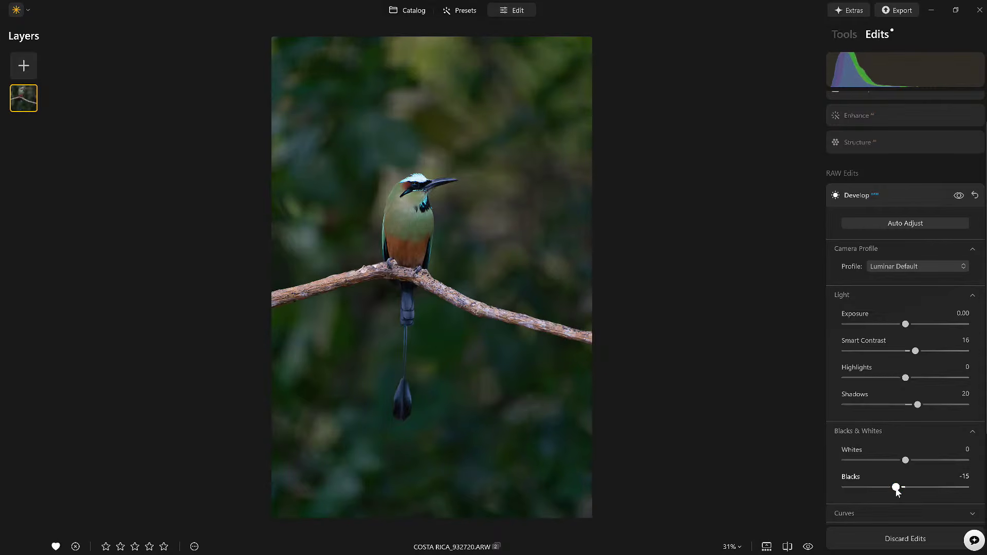
Step: Compare the bird photo with and without the preset's Structure edit
click(893, 147)
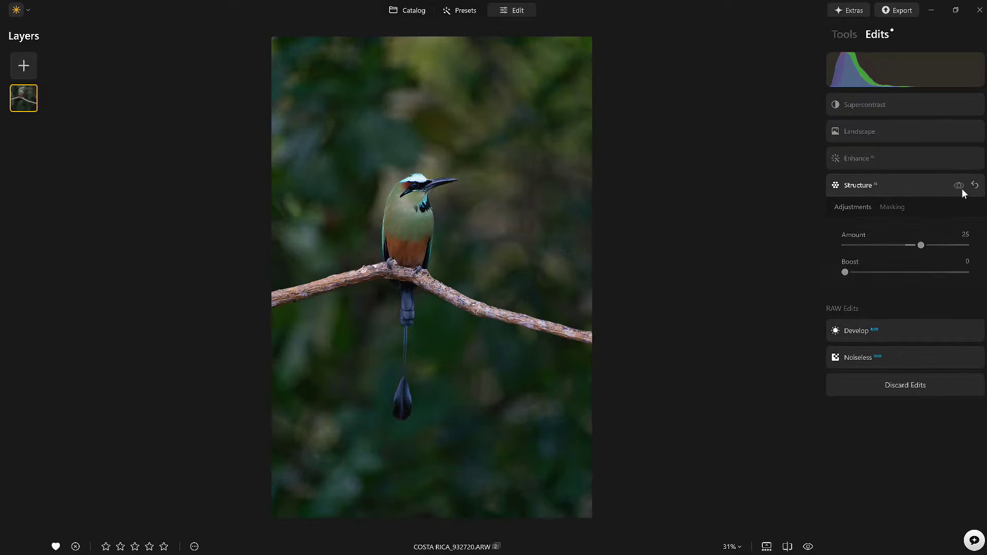
click(961, 187)
click(960, 187)
click(957, 188)
click(957, 188)
click(957, 189)
Step: Compare the bird photo with and without the preset's Enhance edit
click(909, 162)
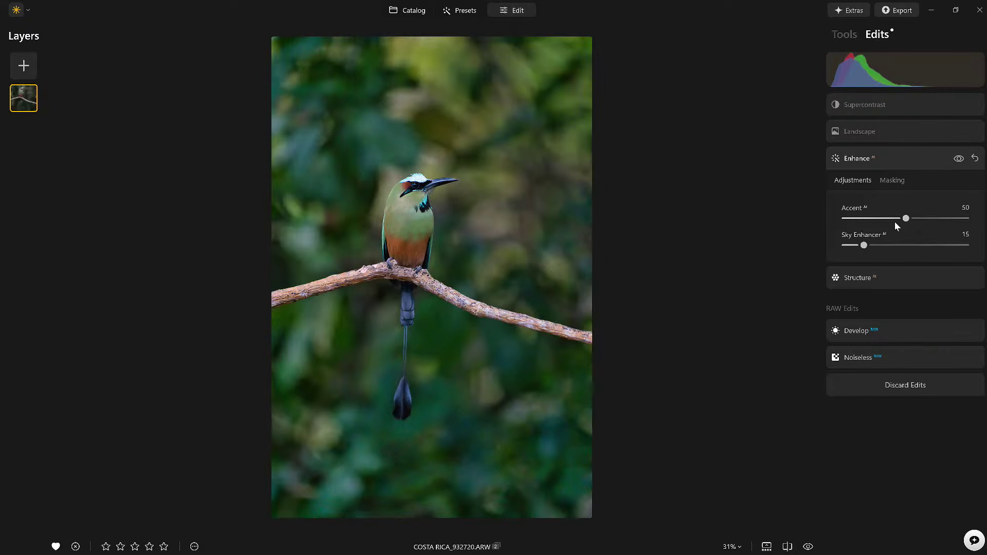
click(959, 159)
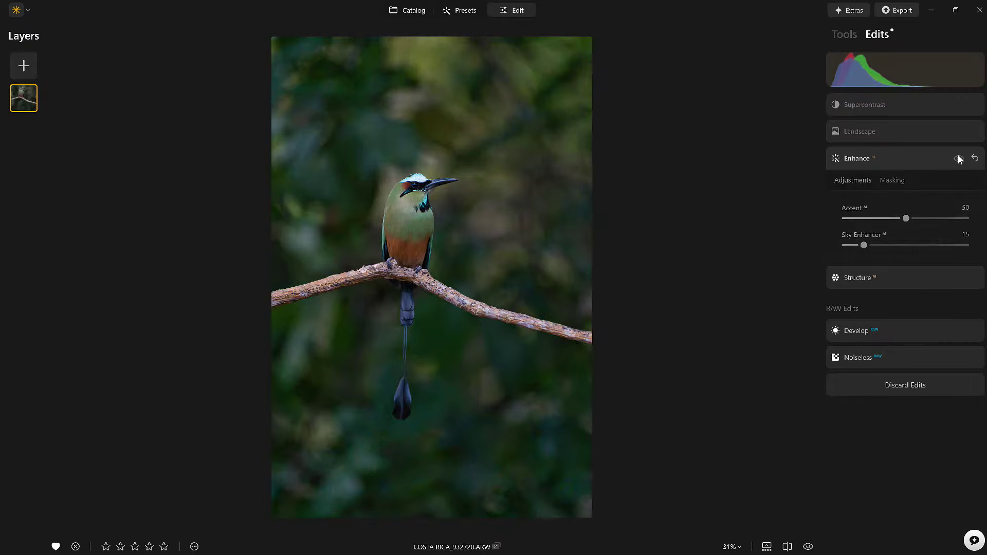
click(959, 158)
click(960, 159)
click(959, 159)
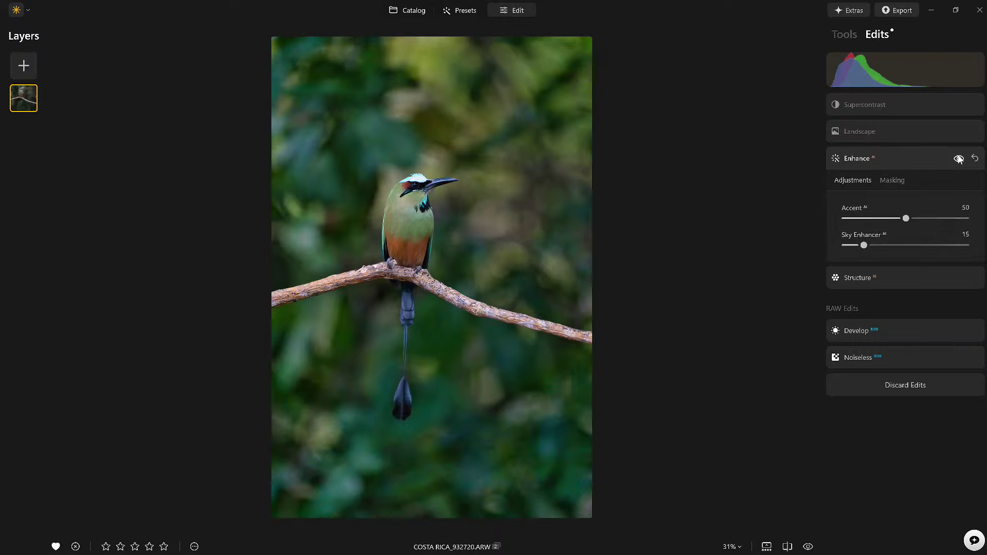
Step: Examine the Landscape edit's effect on the bird by comparing the photo with and without it, also close up
click(925, 139)
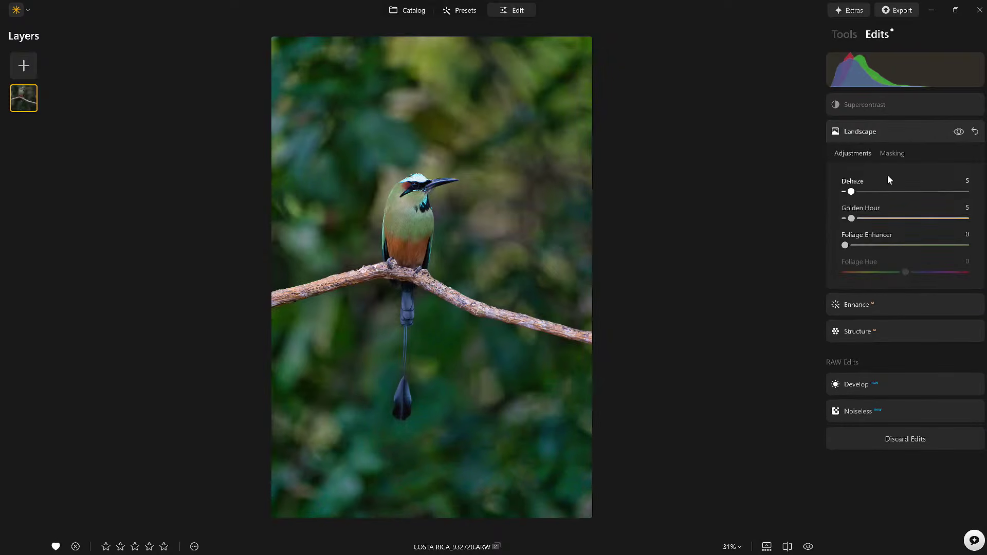
click(957, 133)
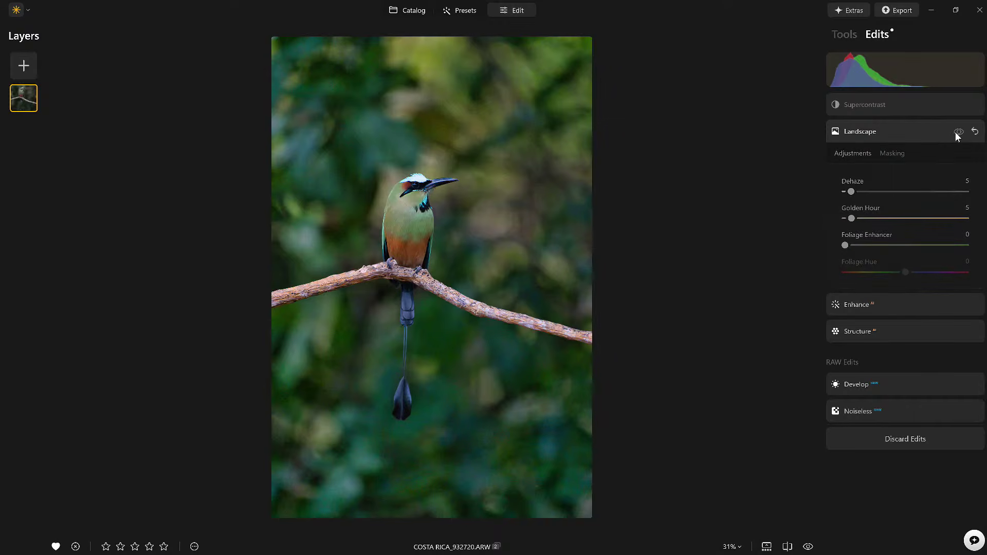
click(956, 133)
scroll(471, 172, up, 3)
scroll(472, 174, up, 1)
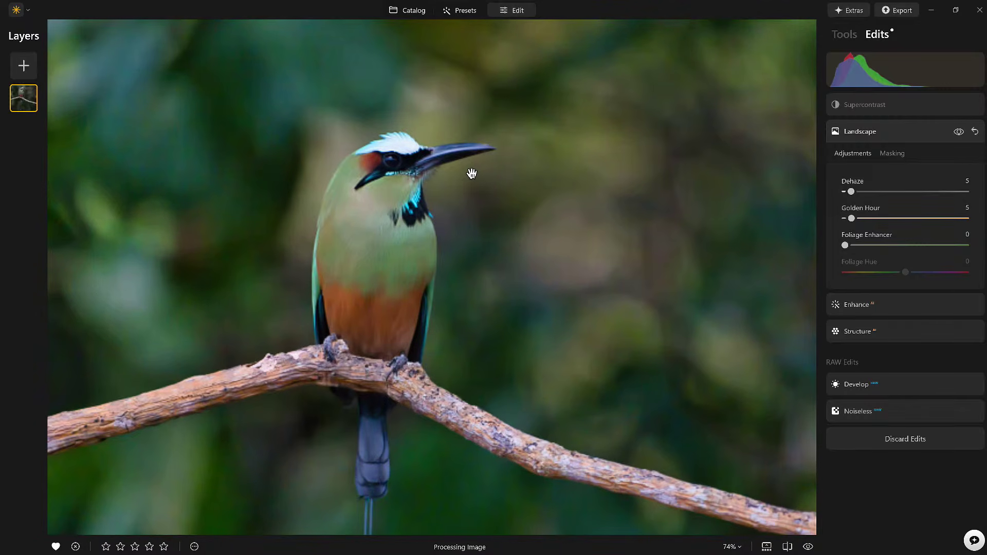
click(960, 133)
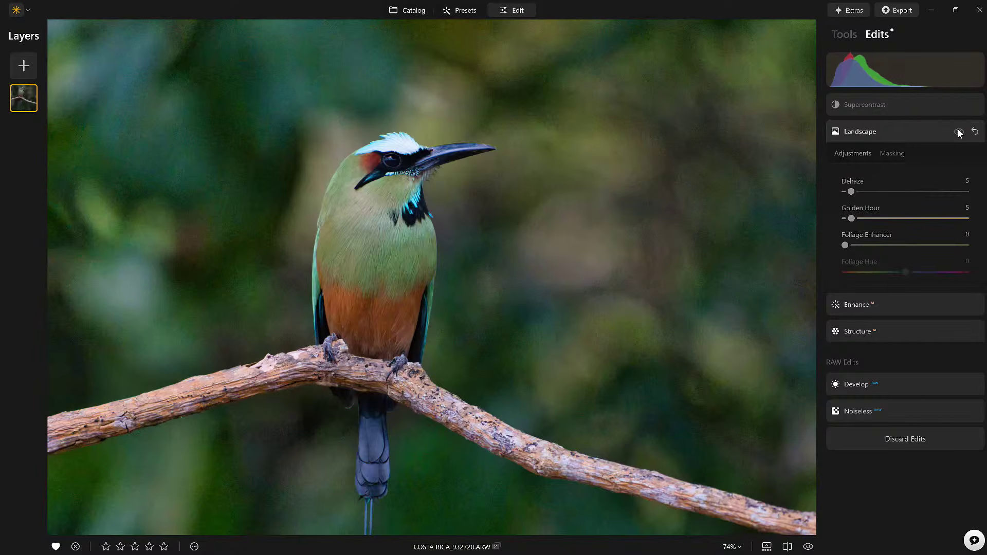
click(959, 132)
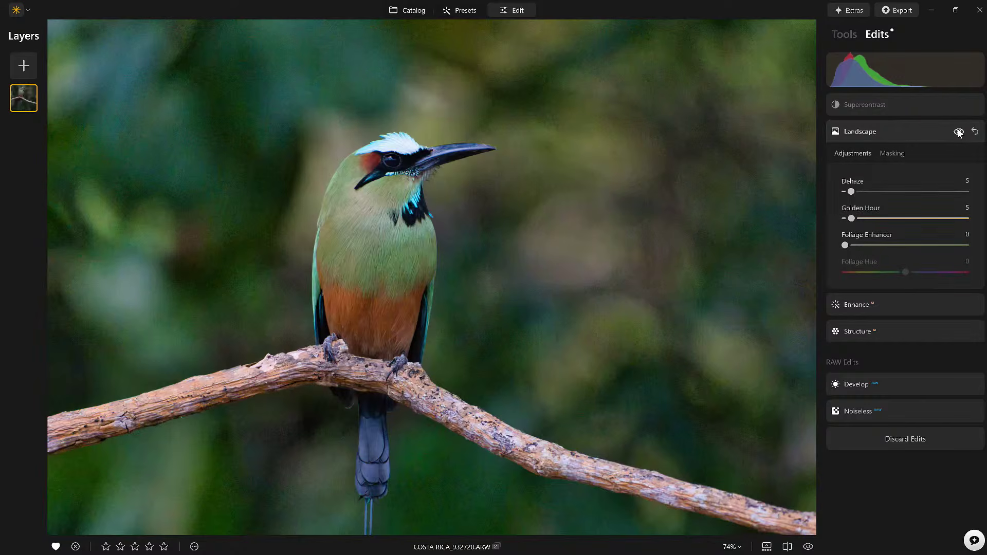
Step: Review the Supercontrast edit's settings and compare the photo with and without it
click(897, 100)
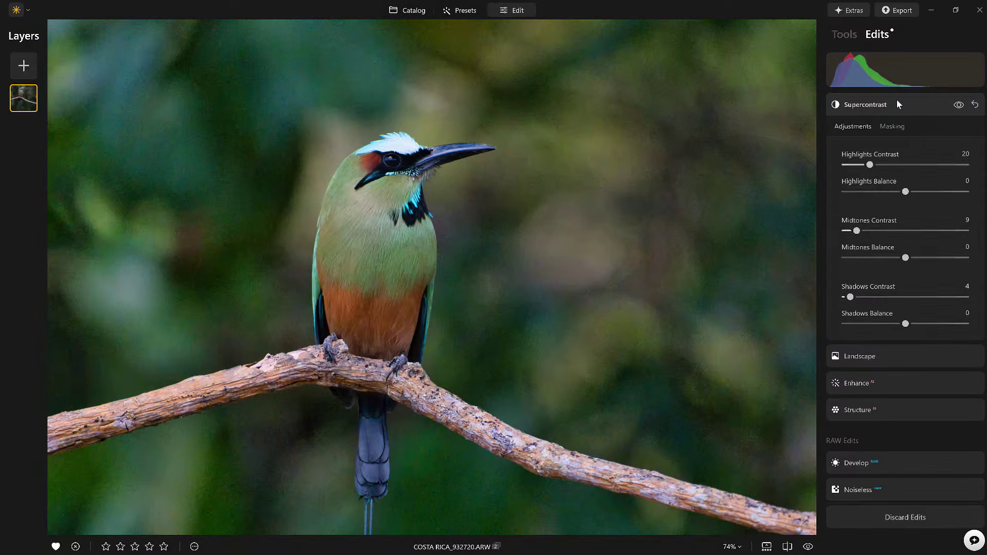
click(562, 166)
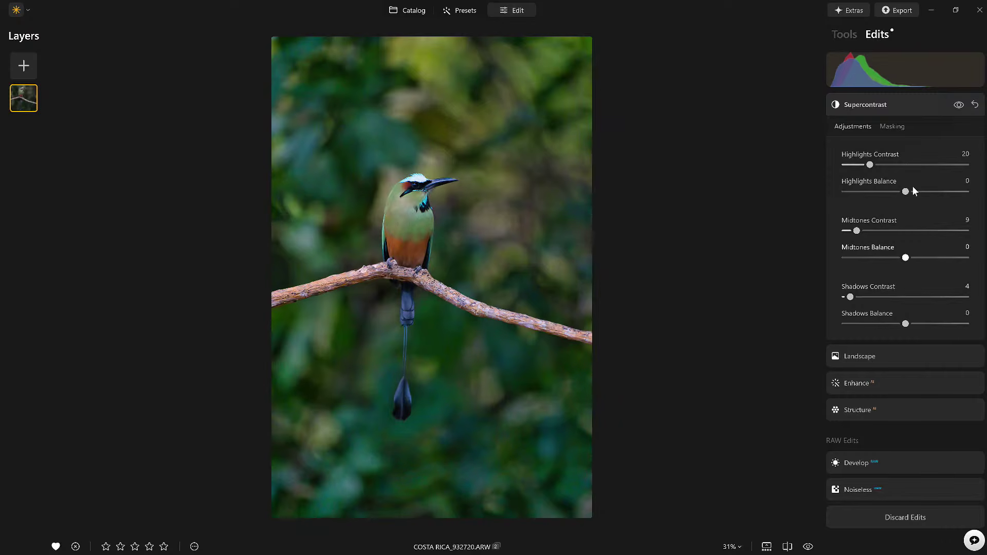
click(959, 106)
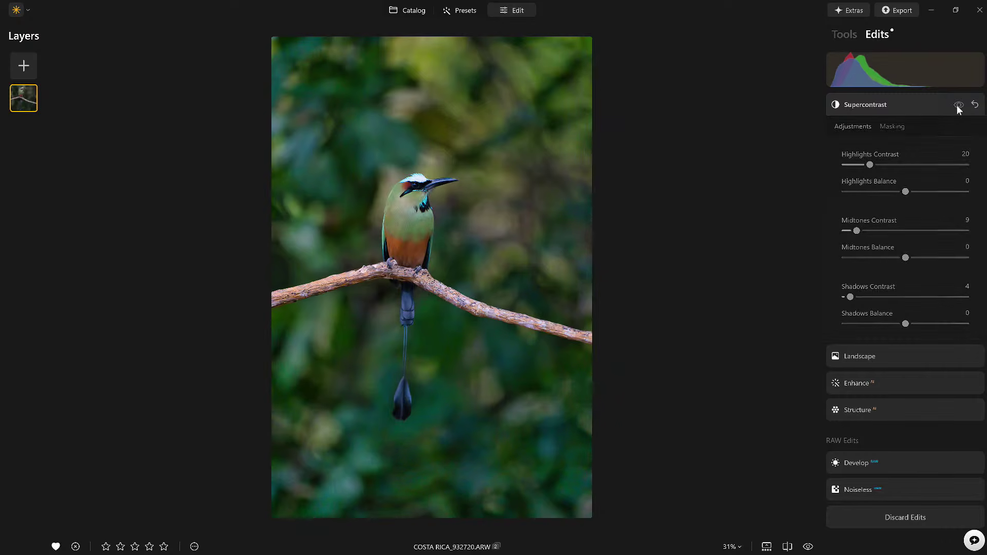
click(959, 106)
click(912, 107)
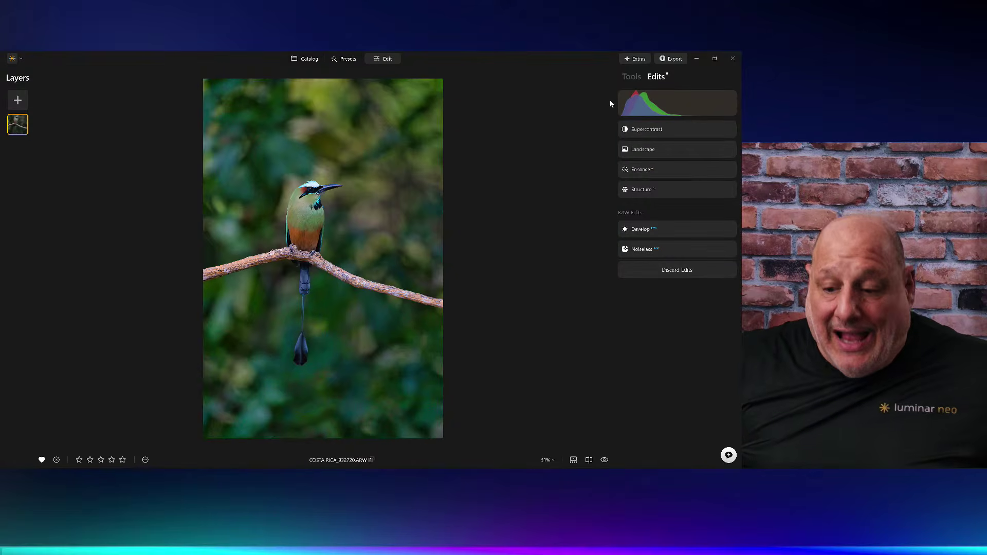
Step: Apply the Noiseless tool from Image Quality to the edited bird photo at the Middle level
click(626, 76)
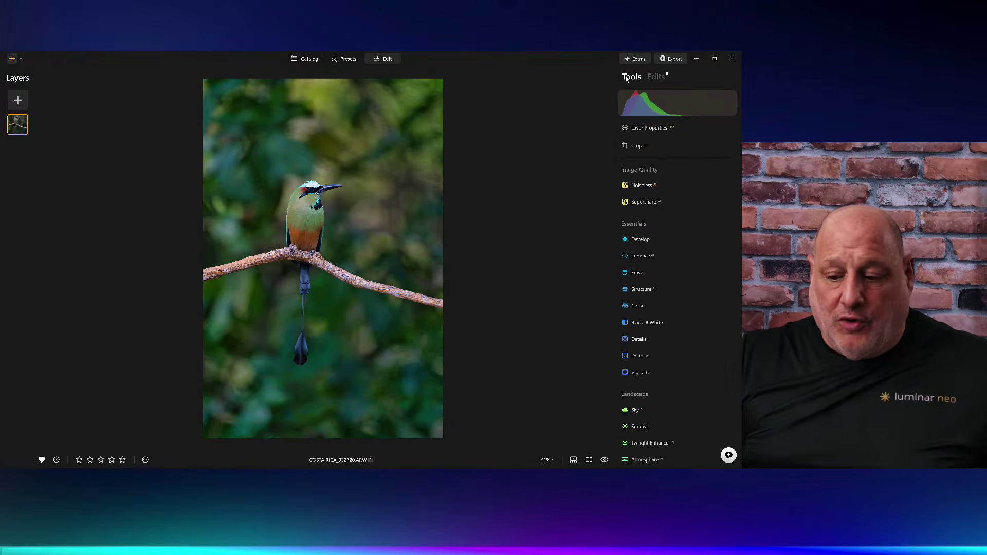
click(659, 186)
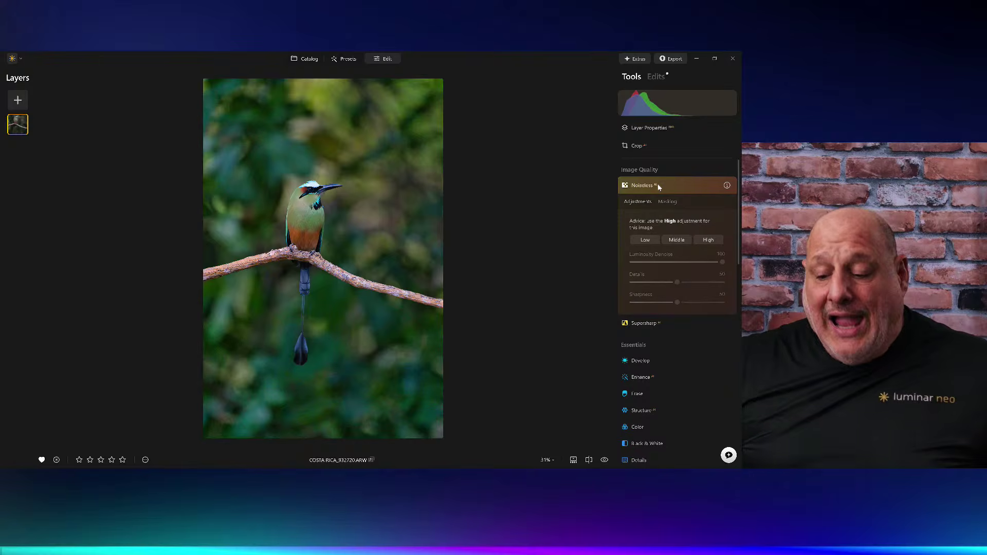
click(671, 241)
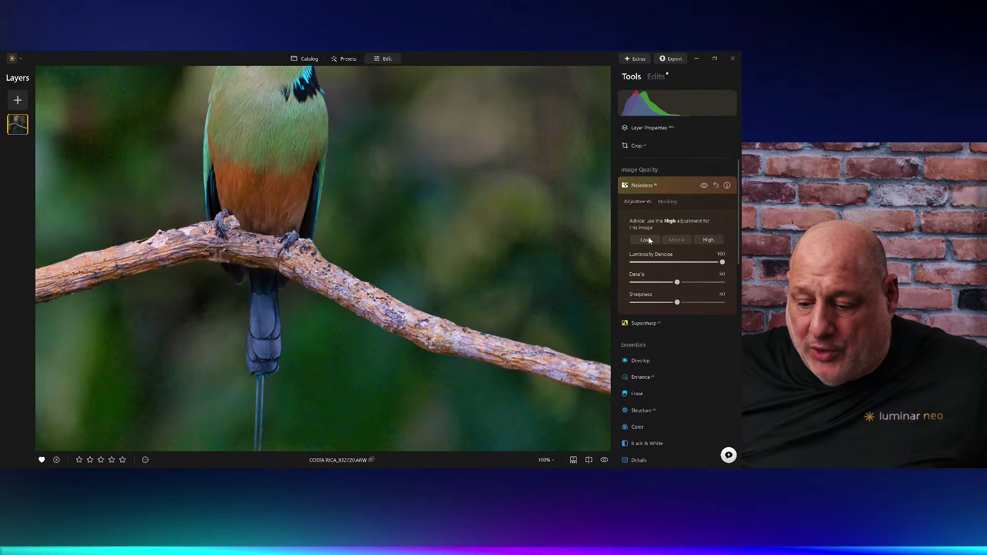
click(668, 189)
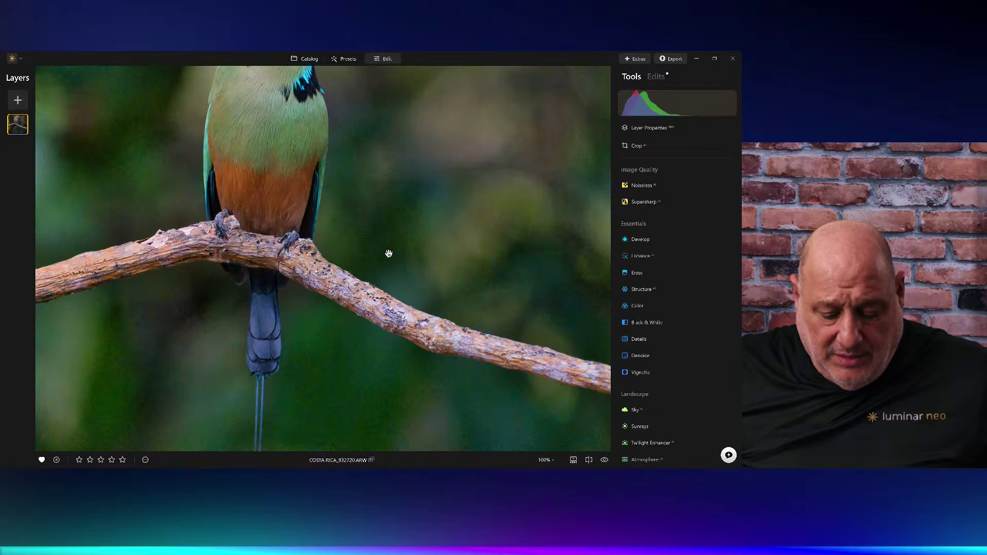
Step: Examine the bird and branch close up, comparing the edited photo with the original
click(385, 254)
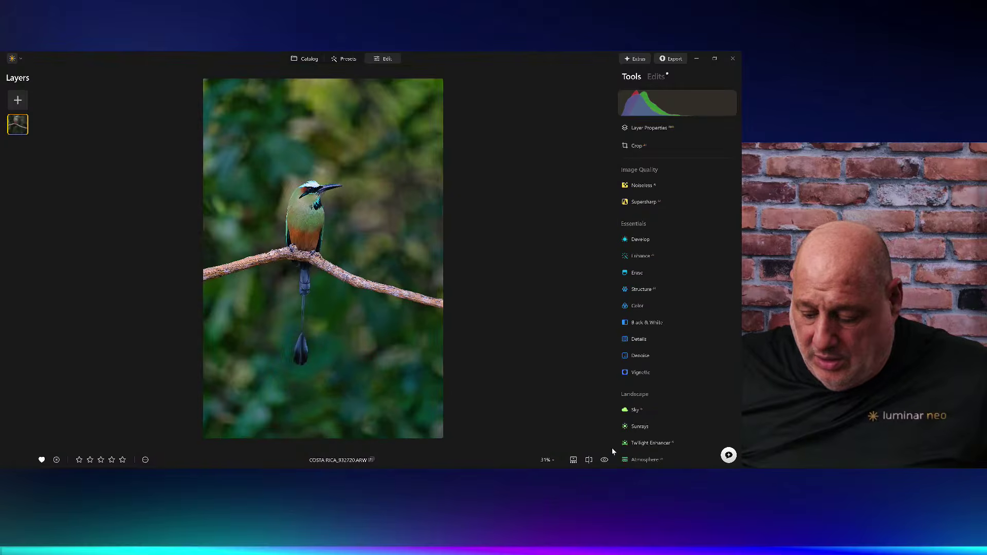
click(353, 233)
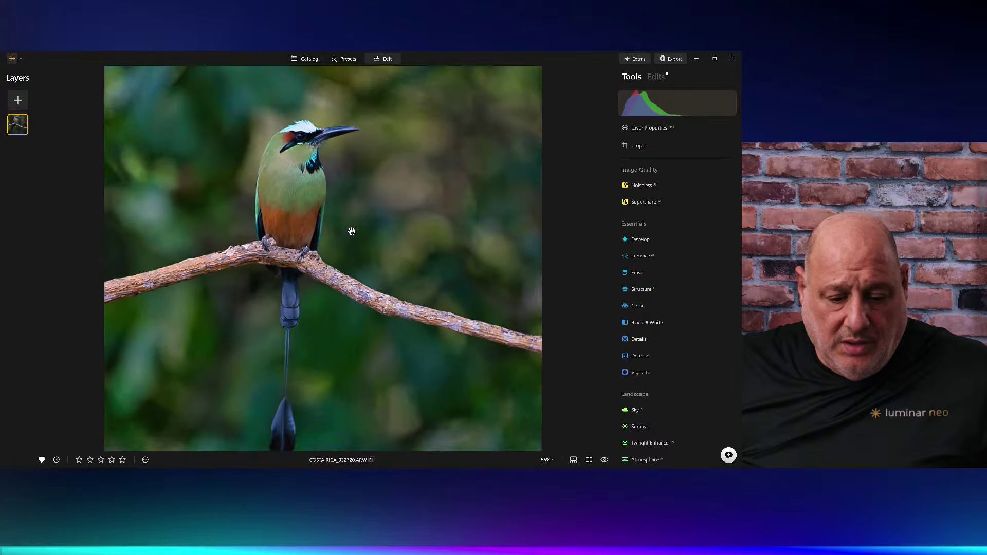
scroll(351, 231, up, 4)
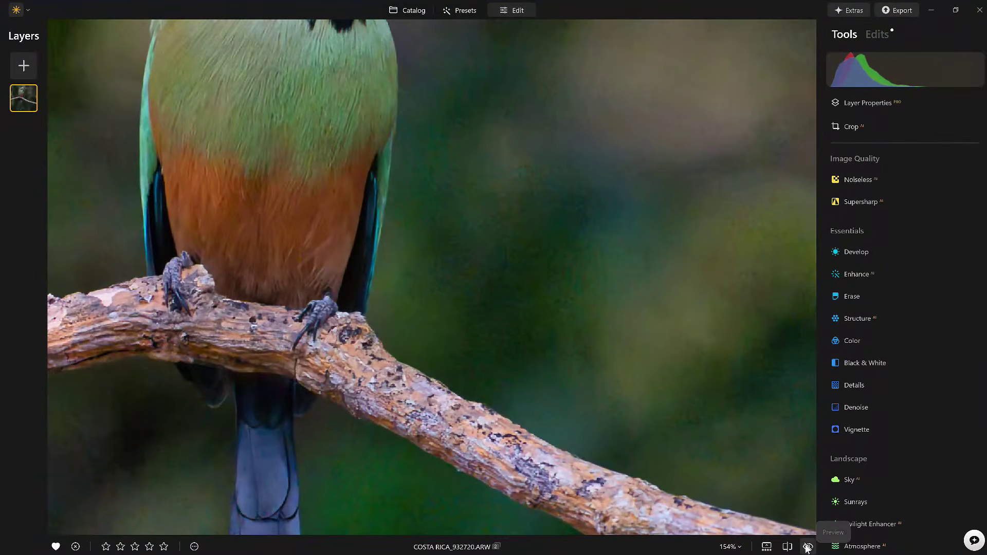
click(807, 548)
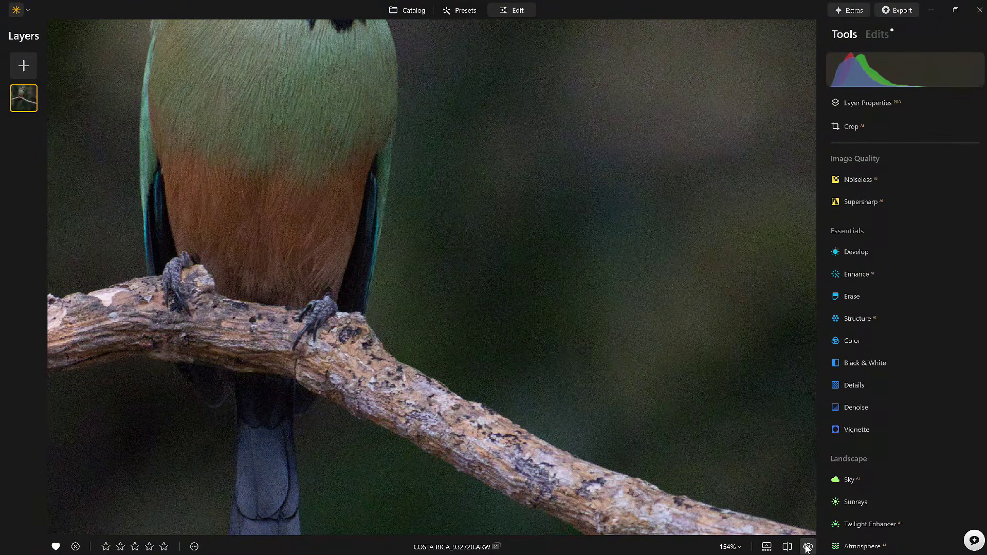
click(808, 548)
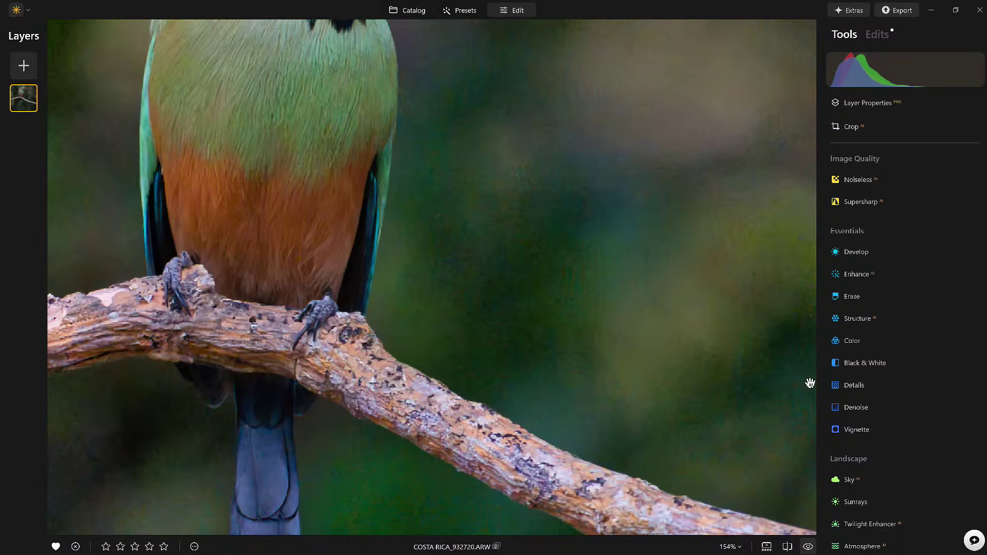
key(ctrl+0)
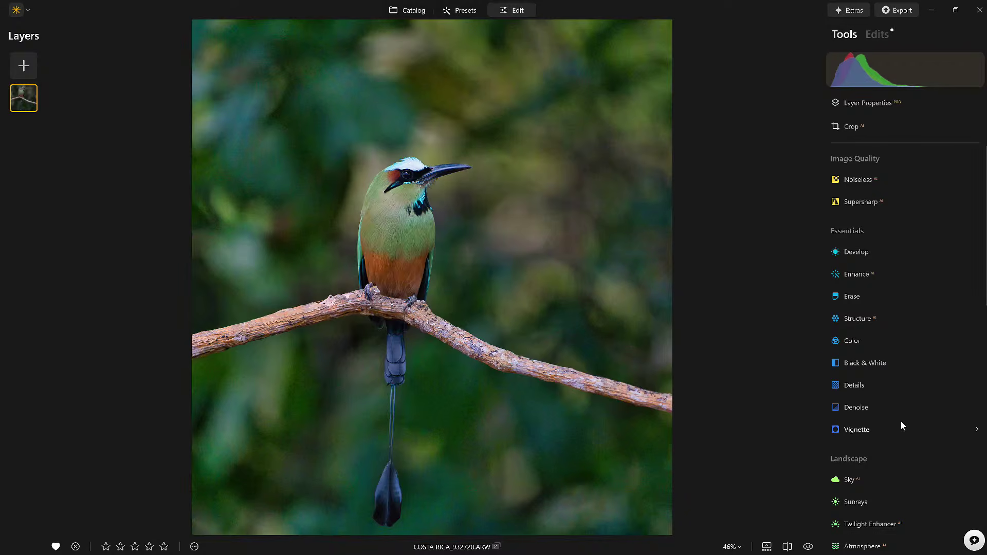
Step: Add a Light Depth edit with Amount 41 and adjust the light position and its upper boundary on the depth map
scroll(901, 421, down, 3)
scroll(897, 423, down, 5)
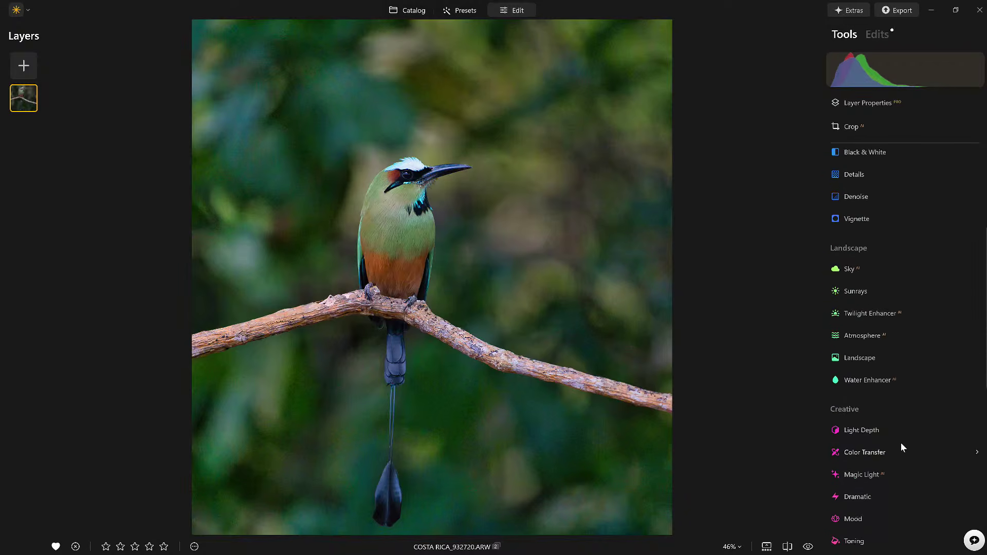
click(856, 404)
drag(845, 325, 896, 326)
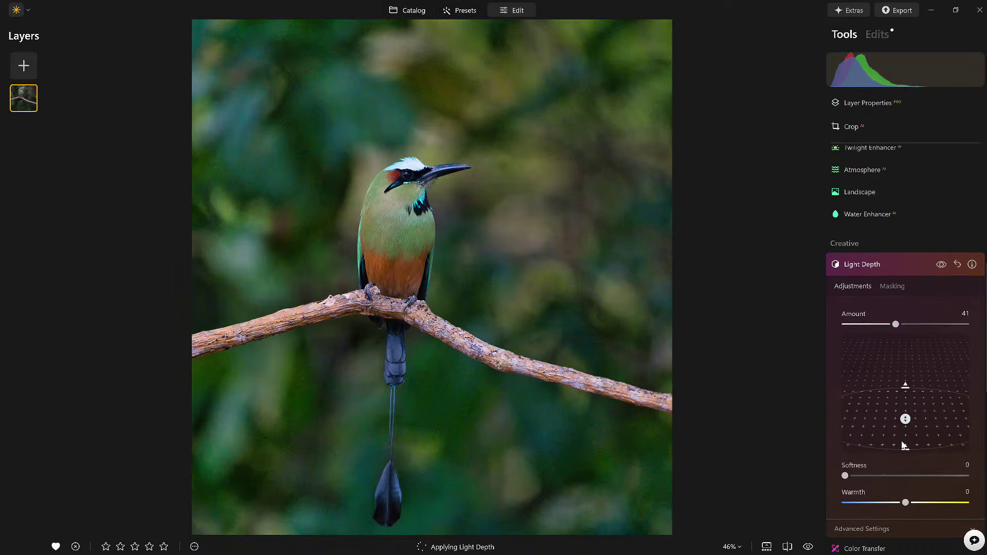
mouse_move(926, 338)
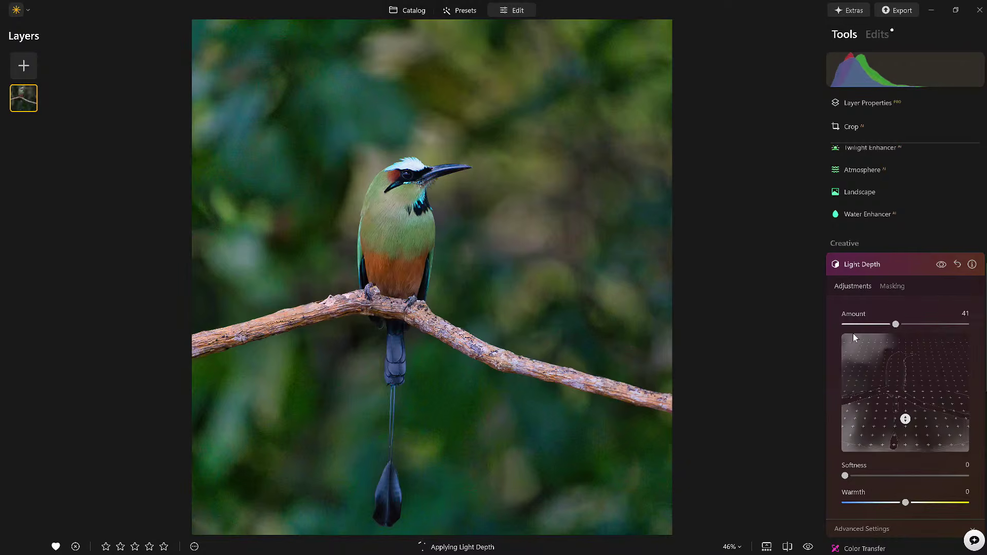
mouse_move(905, 419)
mouse_down()
mouse_move(906, 376)
mouse_move(906, 413)
mouse_move(918, 375)
mouse_move(915, 427)
mouse_up()
drag(905, 386, 906, 390)
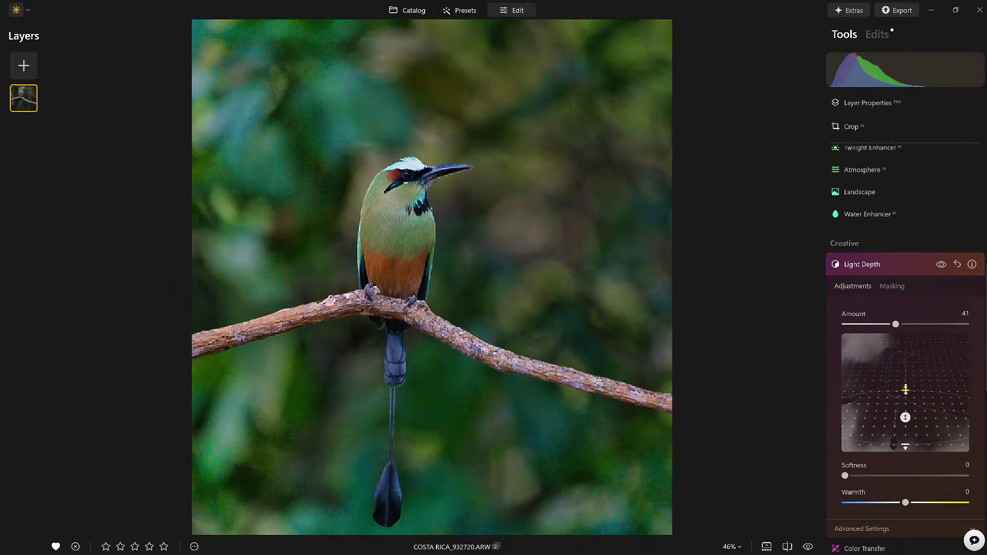
Step: Nudge the light position slightly lower on the depth map, comparing the photo with and without Light Depth
click(943, 265)
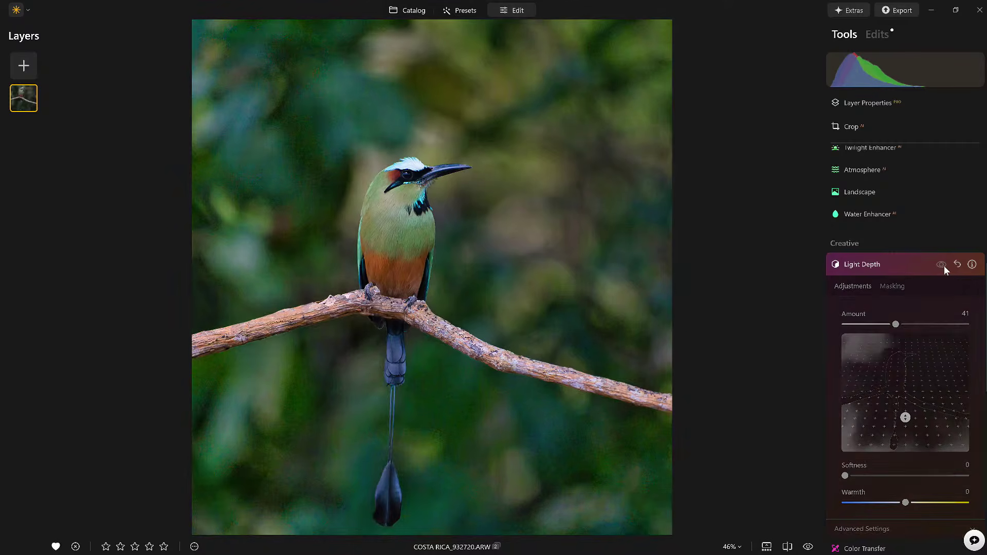
click(942, 265)
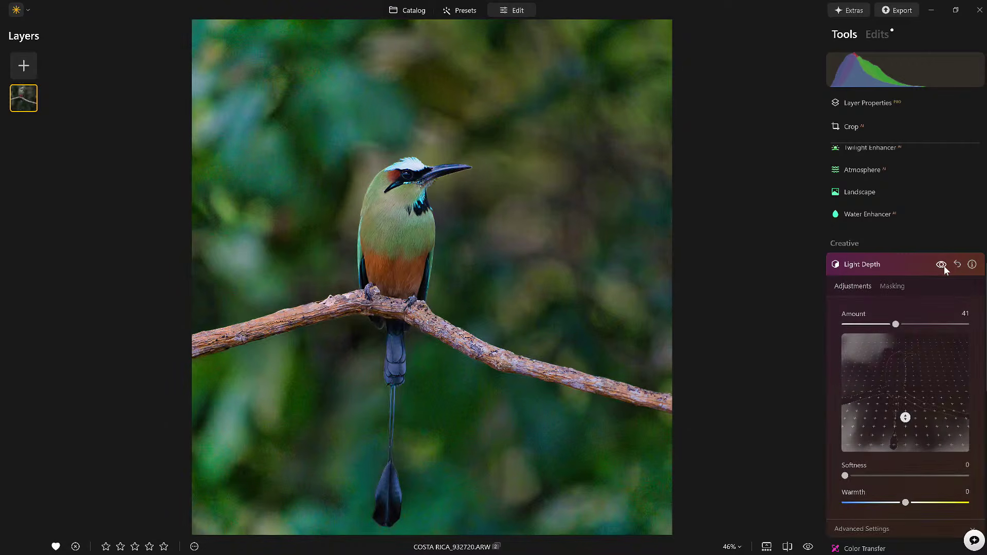
mouse_move(905, 417)
mouse_down()
mouse_move(906, 390)
mouse_move(905, 420)
mouse_up()
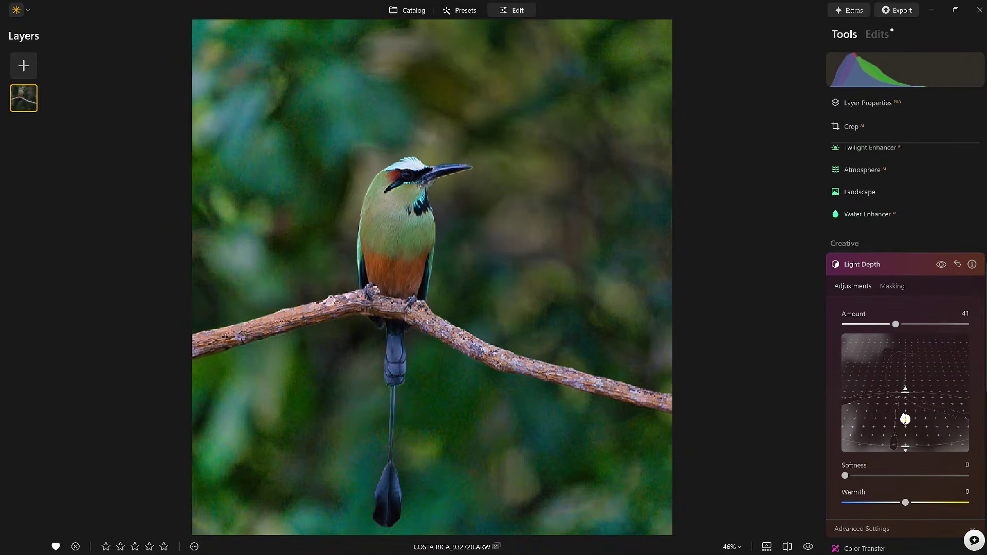
click(942, 270)
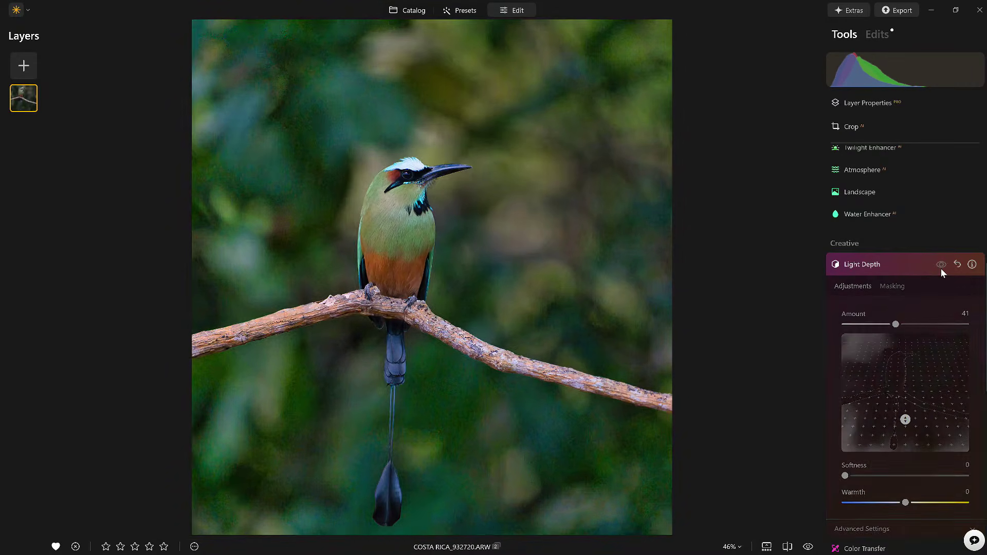
click(941, 269)
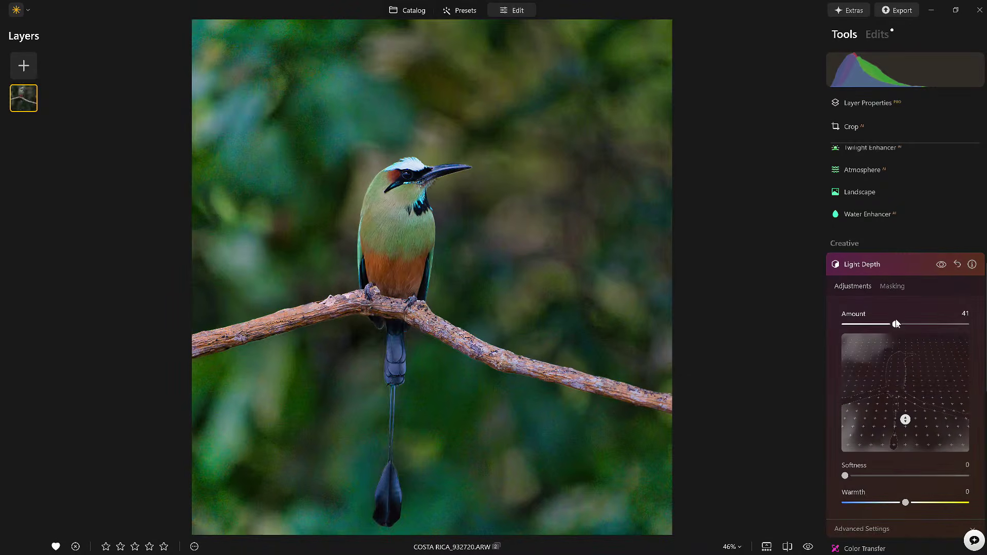
Step: Set Light Depth's Softness to 18 and Warmth to 15, and compare the photo with and without the edit
drag(923, 325, 896, 331)
drag(846, 476, 868, 476)
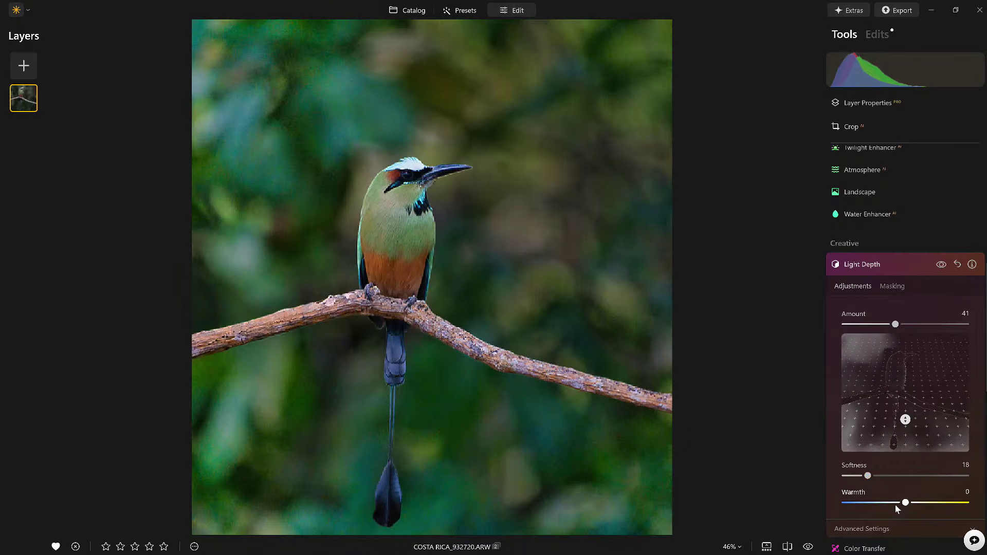
drag(915, 509, 921, 504)
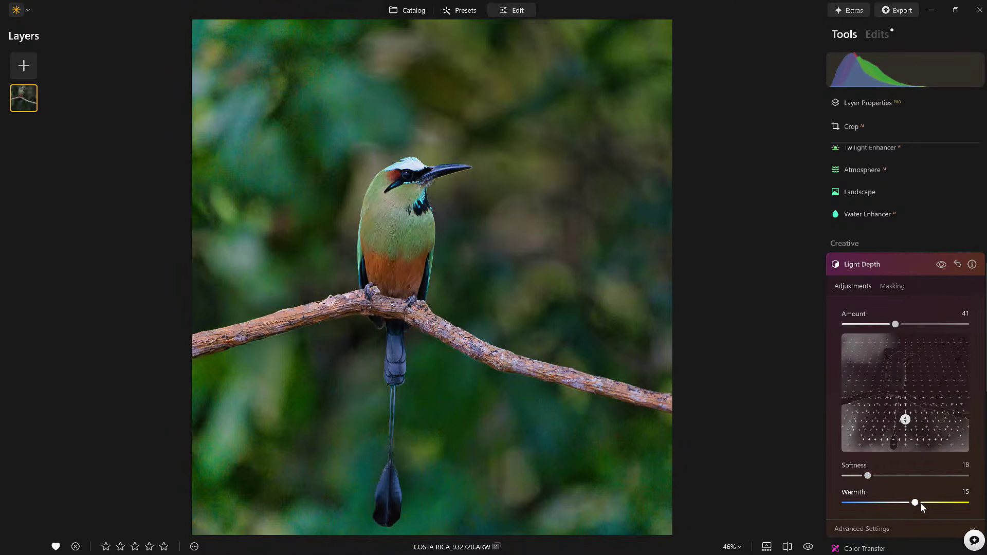
click(941, 265)
click(942, 266)
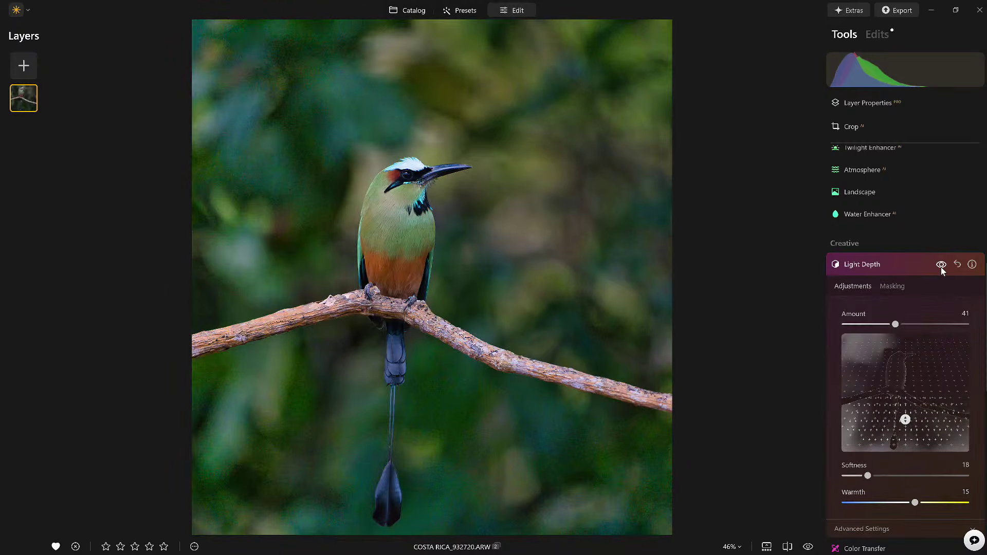
click(906, 263)
click(515, 227)
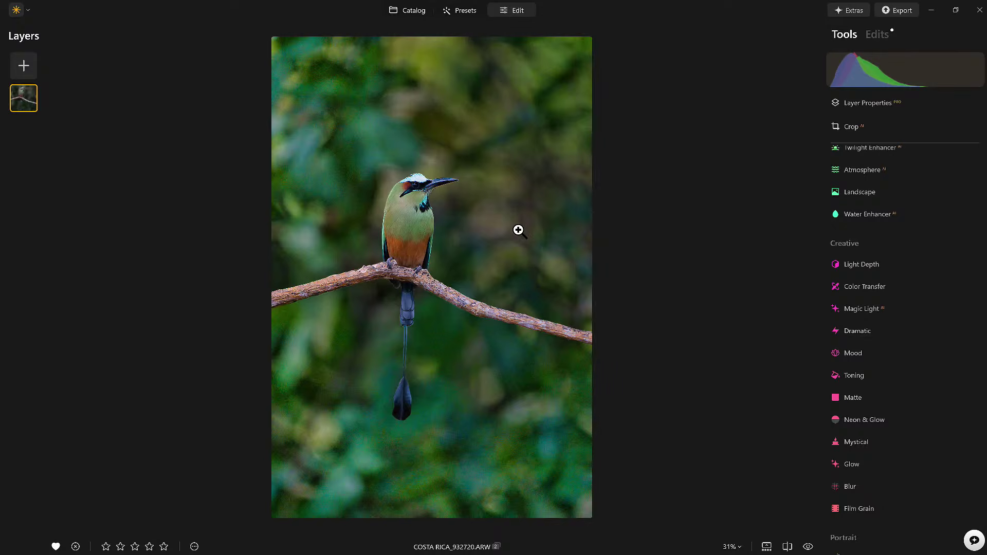
Step: Add a Bokeh edit to the bird photo with Blur 87 and Focus Distance -80
scroll(859, 390, down, 3)
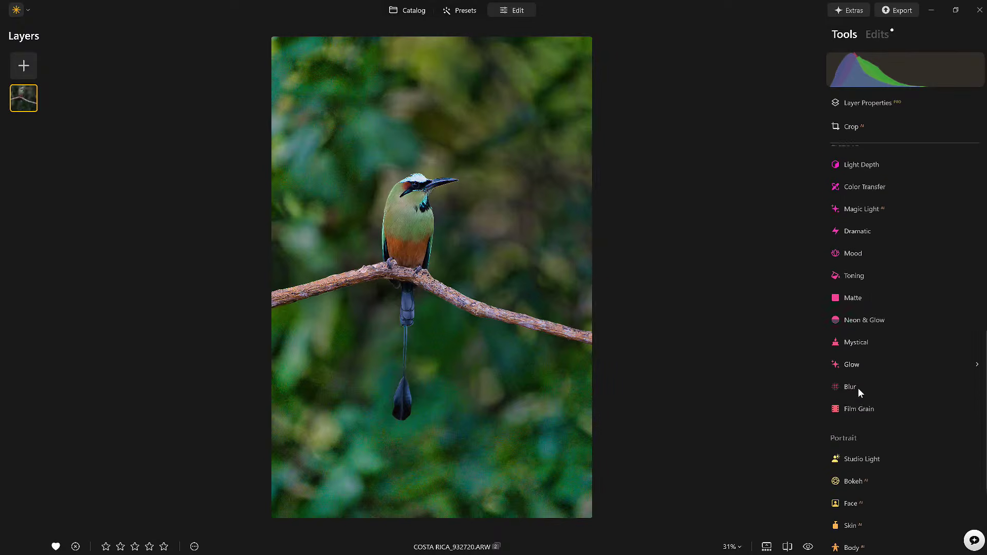
click(863, 452)
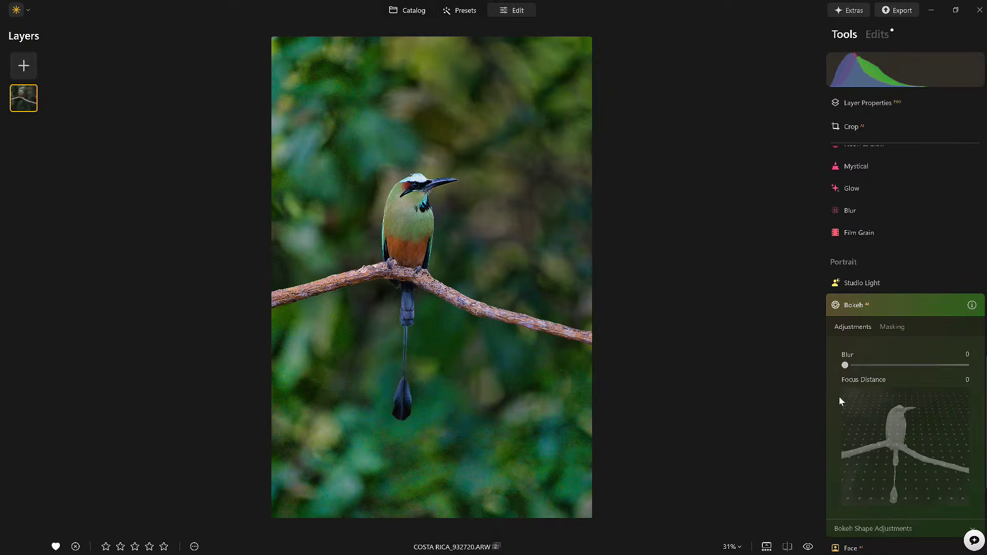
drag(845, 365, 953, 372)
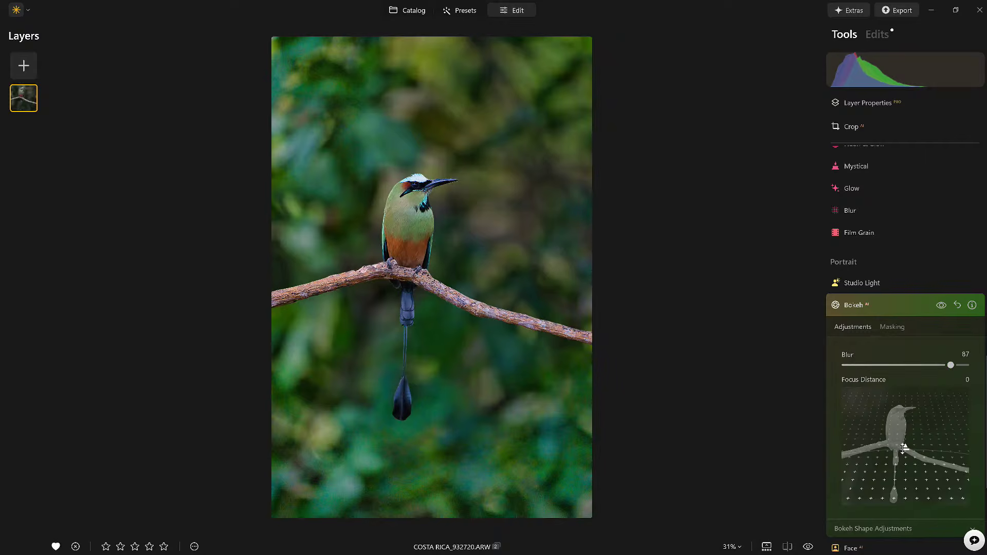
mouse_move(905, 449)
mouse_down()
mouse_move(898, 394)
mouse_move(893, 490)
mouse_up()
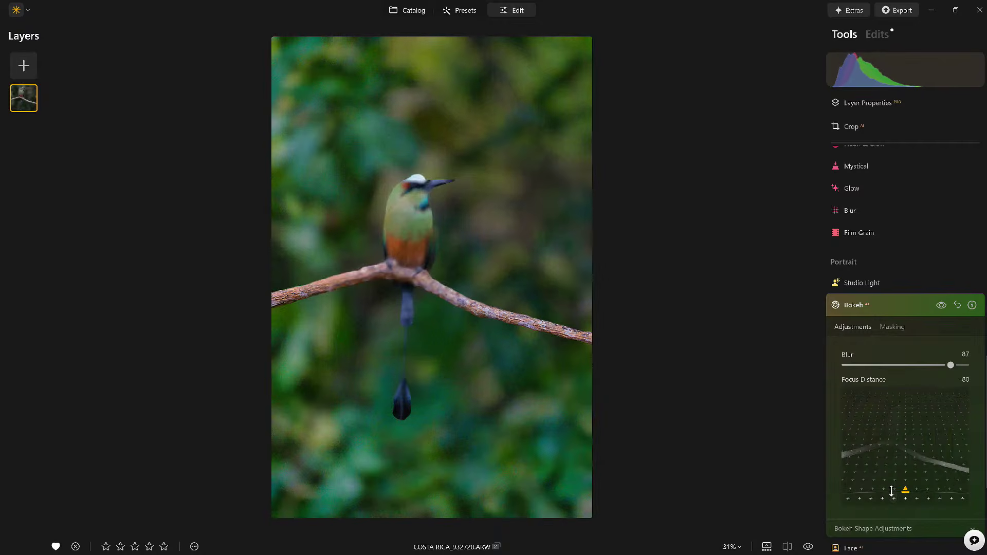
Step: Choose the hexagon as the bokeh shape and inspect the background
scroll(893, 495, down, 3)
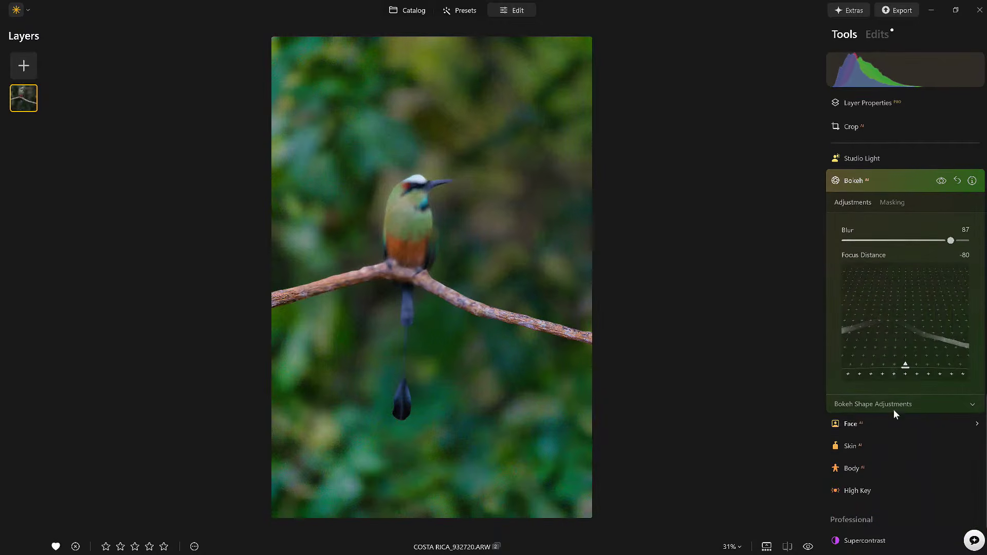
click(893, 401)
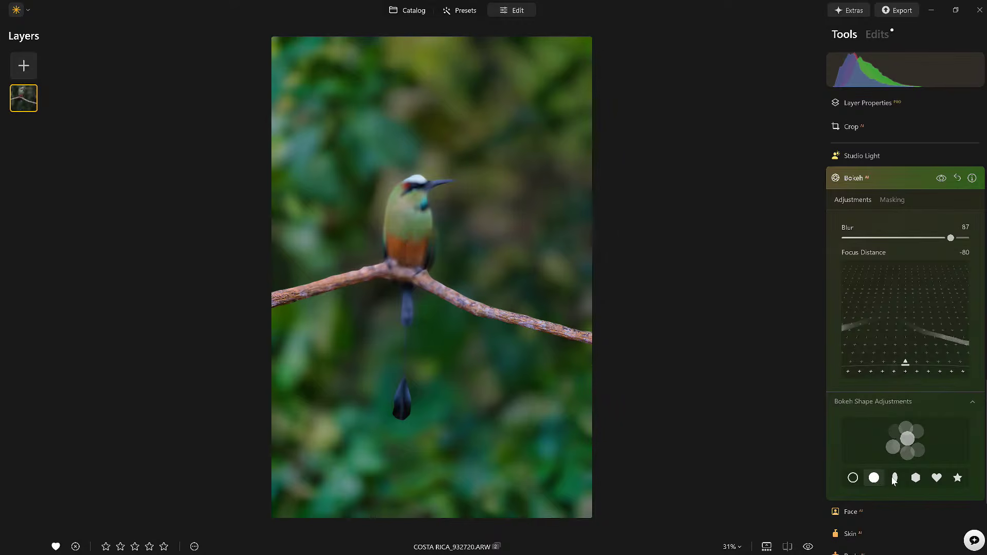
click(916, 479)
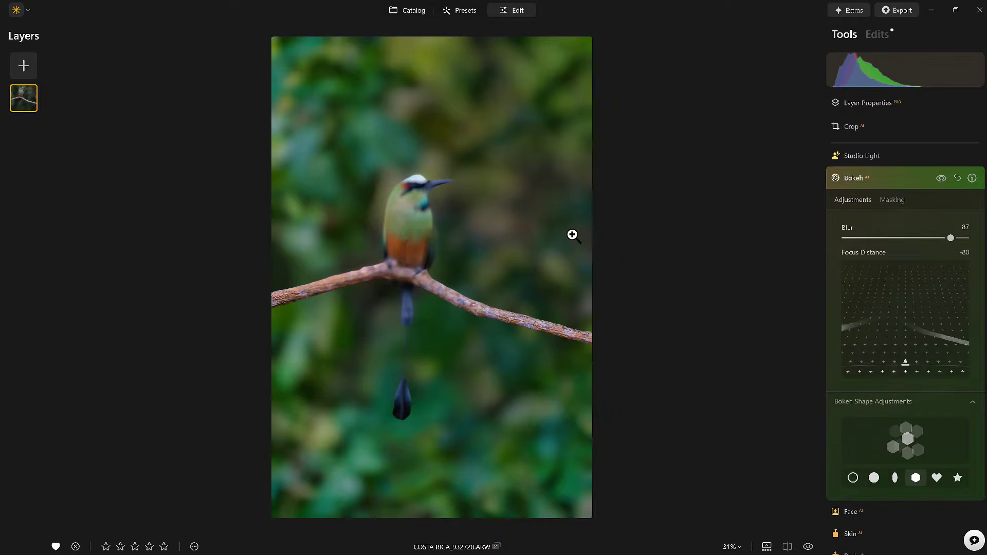
scroll(571, 232, up, 2)
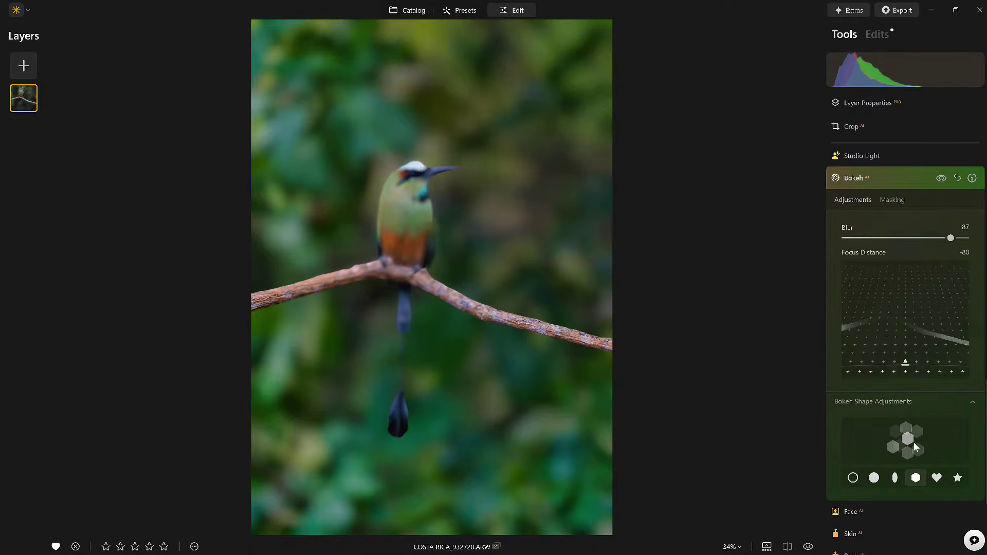
Step: Set the Bokeh Blur to 52 and Focus Distance to 43, and compare the photo with and without the edit
drag(951, 237, 907, 237)
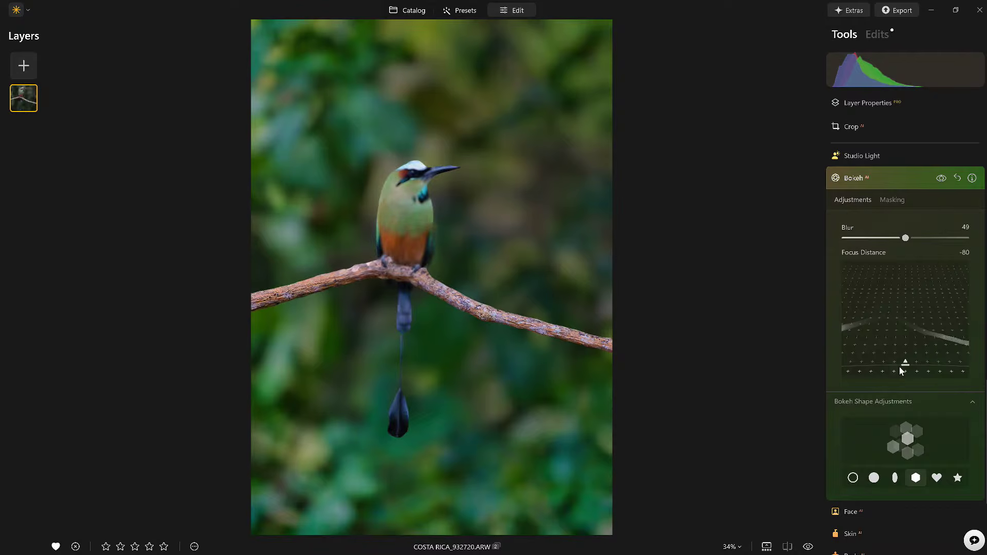
drag(904, 364, 906, 297)
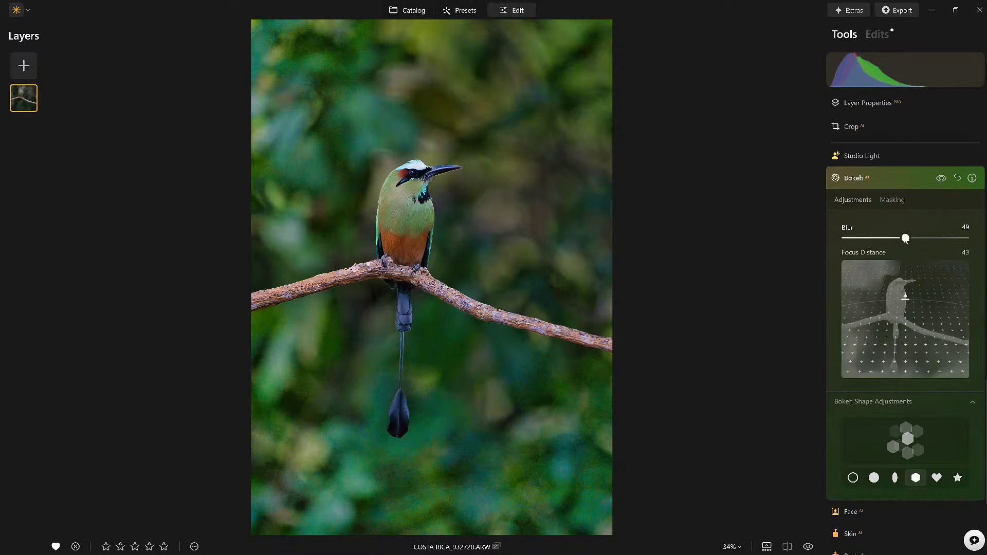
click(940, 178)
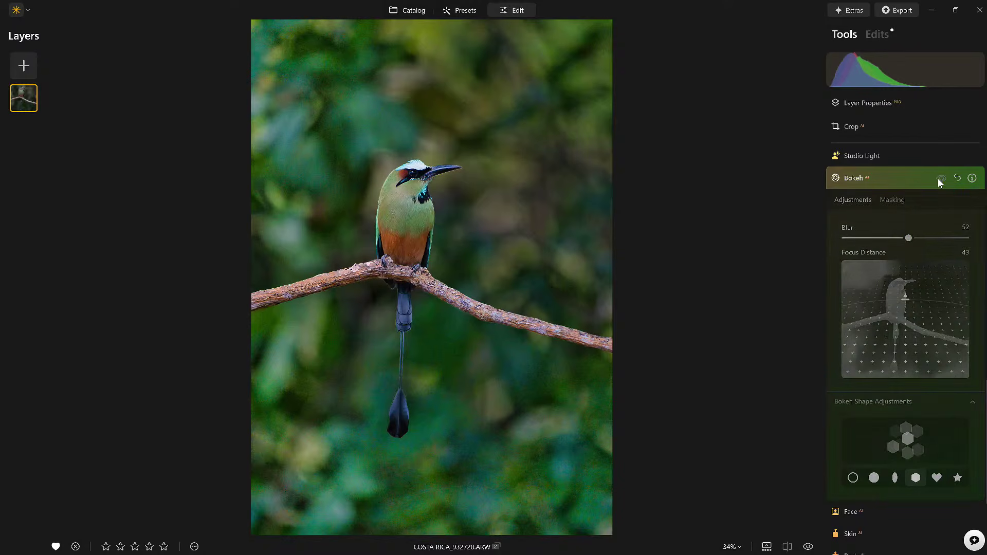
click(941, 179)
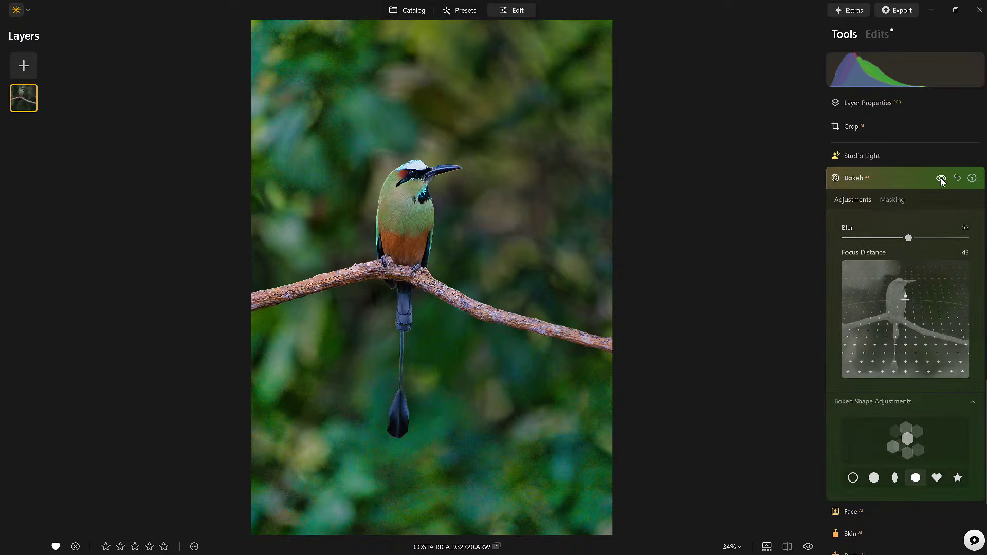
Step: Set the Bokeh Blur to 57 and check the bird close up with and without the Bokeh edit
drag(909, 239, 910, 239)
scroll(518, 183, up, 4)
scroll(519, 184, up, 1)
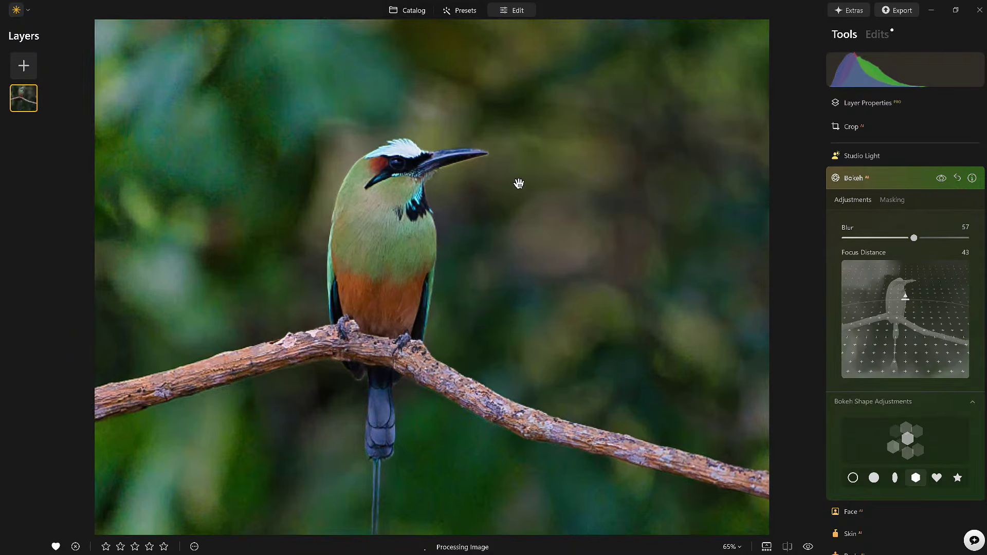
click(942, 178)
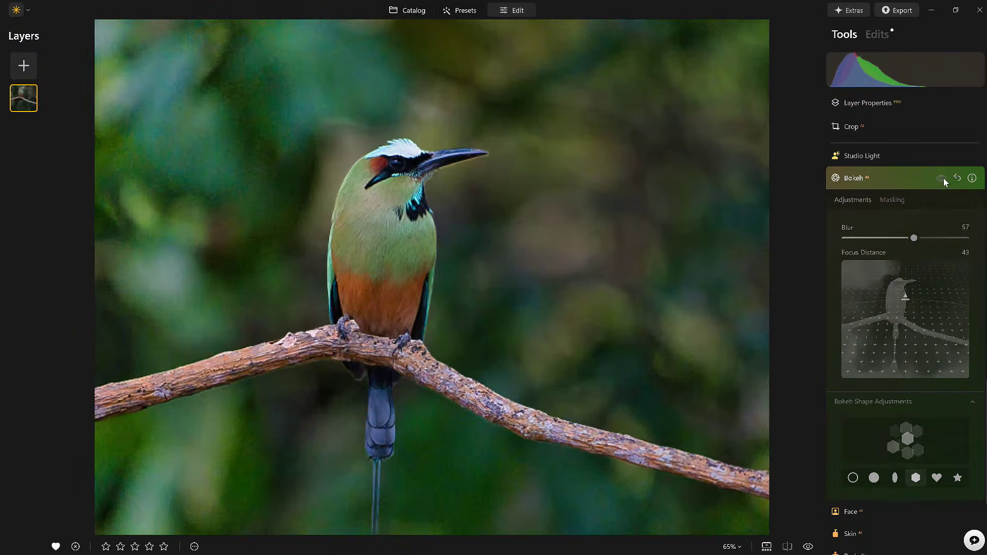
click(942, 178)
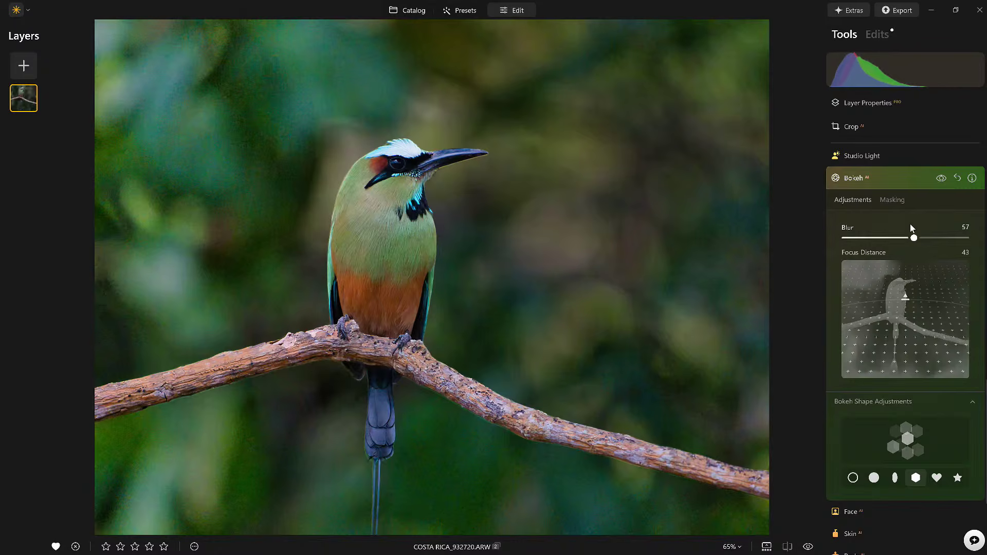
click(897, 173)
click(498, 216)
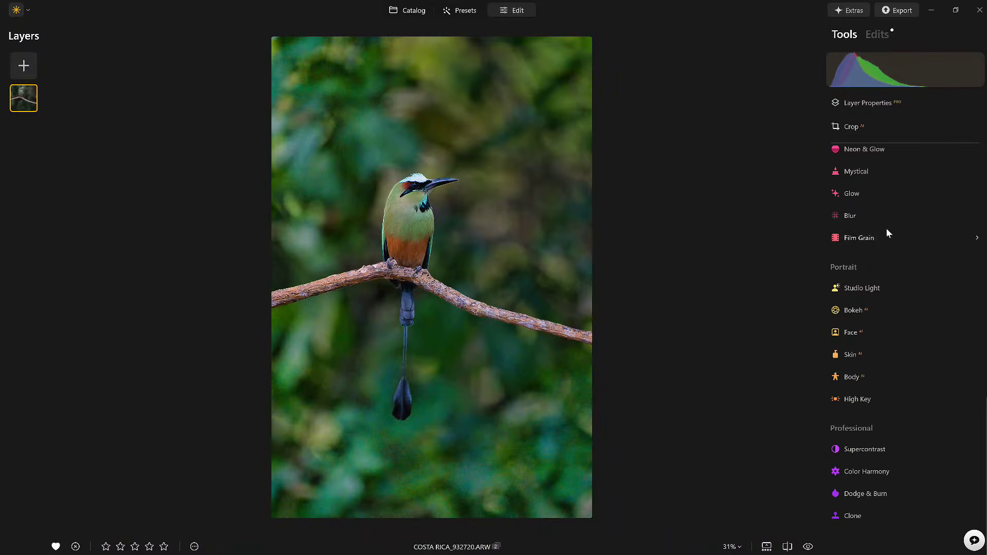
Step: Add a Vignette to the bird photo with Amount -35, Size 25 and Inner Light 13, and compare it with and without
scroll(909, 214, up, 10)
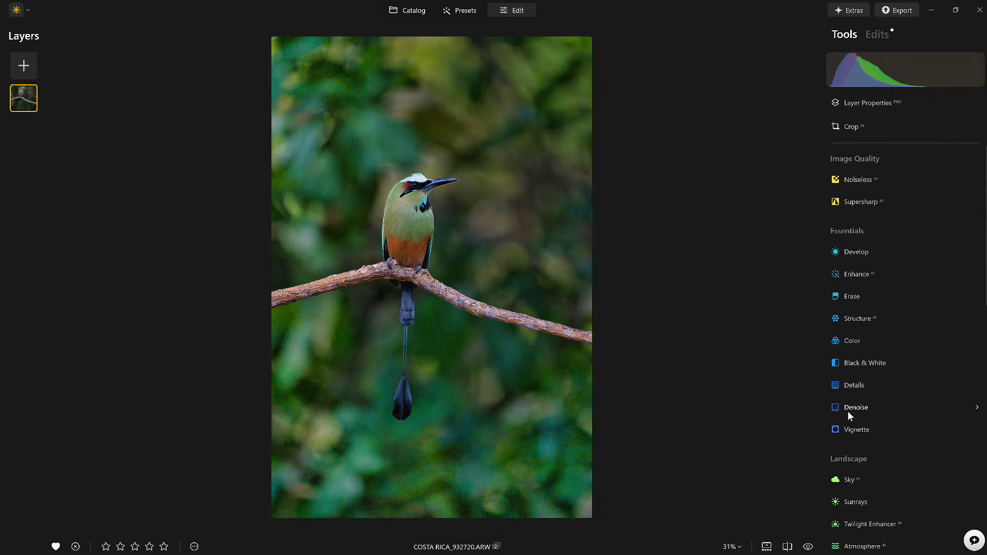
click(854, 429)
click(908, 335)
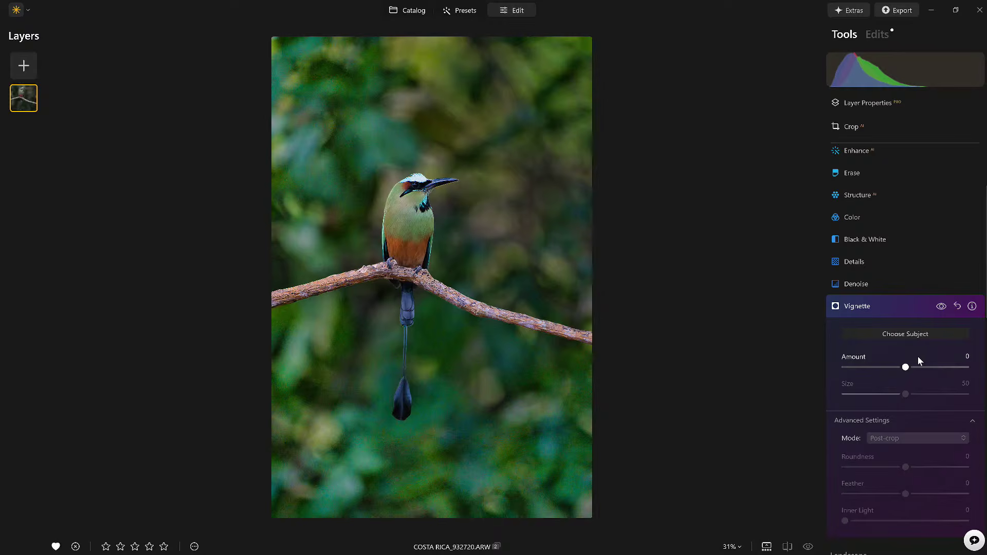
drag(905, 368, 878, 395)
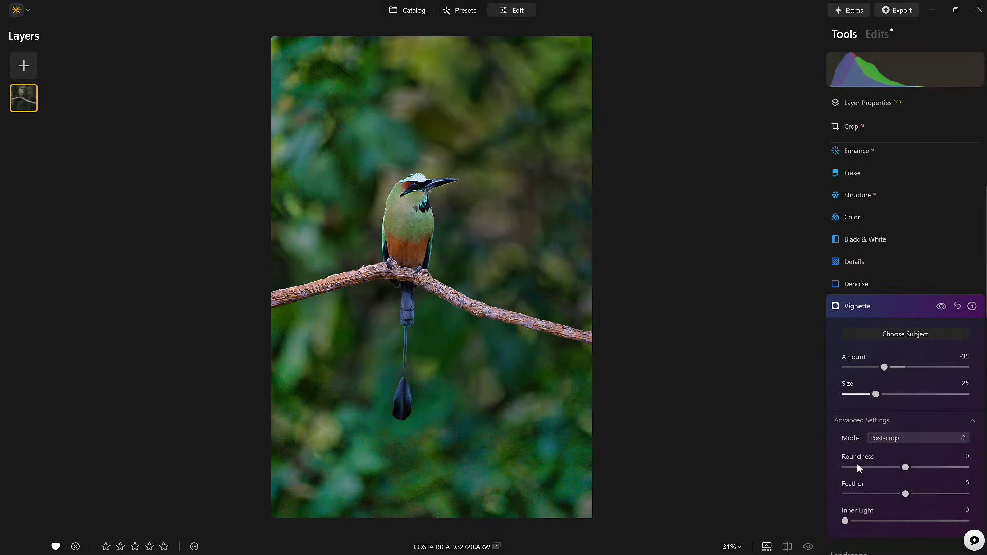
drag(845, 521, 861, 521)
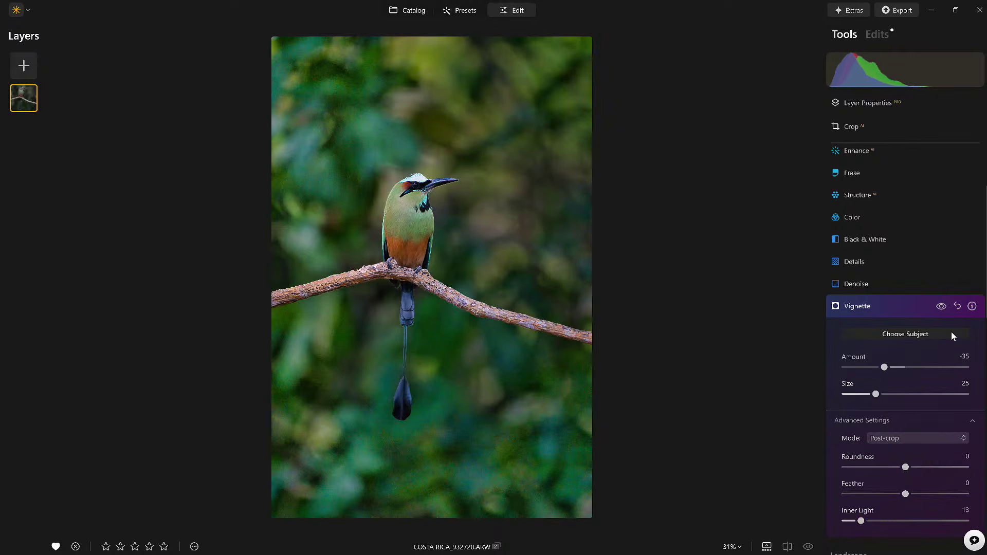
click(941, 307)
click(912, 304)
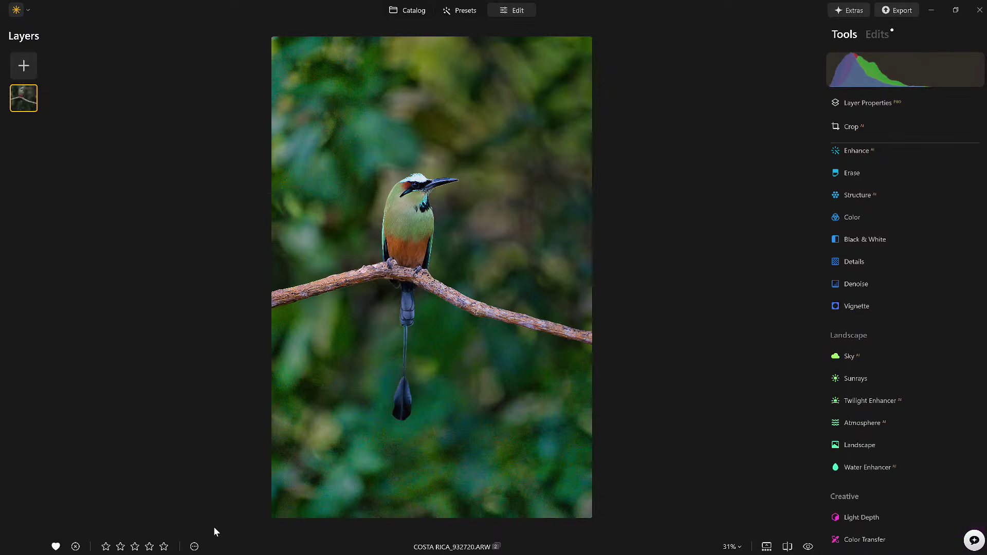
Step: Save the bird photo's edits as a custom preset named JP V2
click(194, 547)
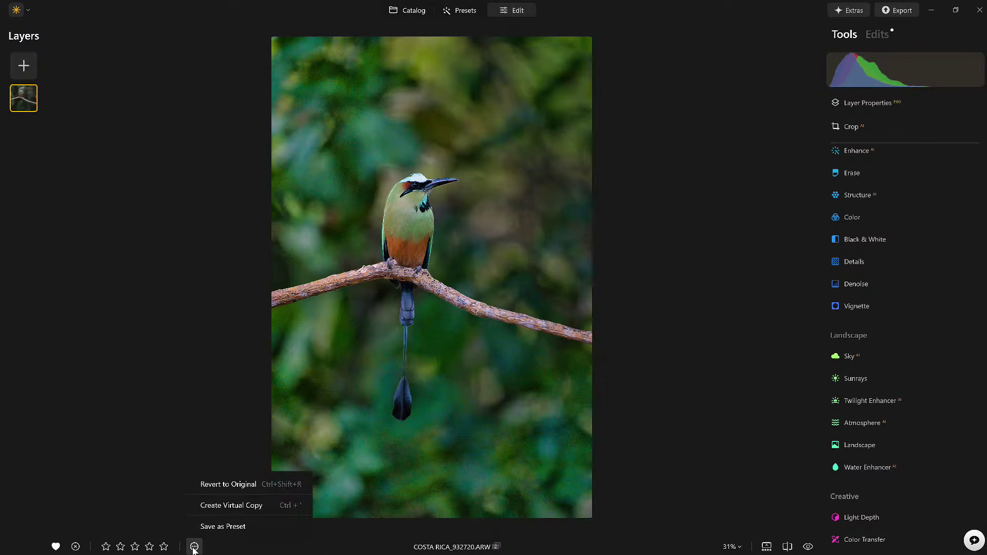
click(224, 525)
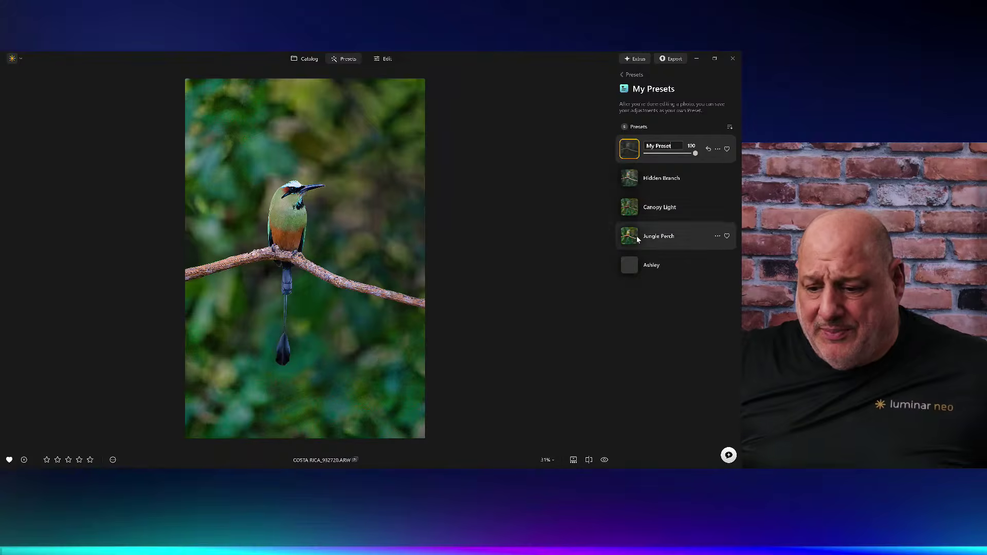
drag(654, 144, 646, 147)
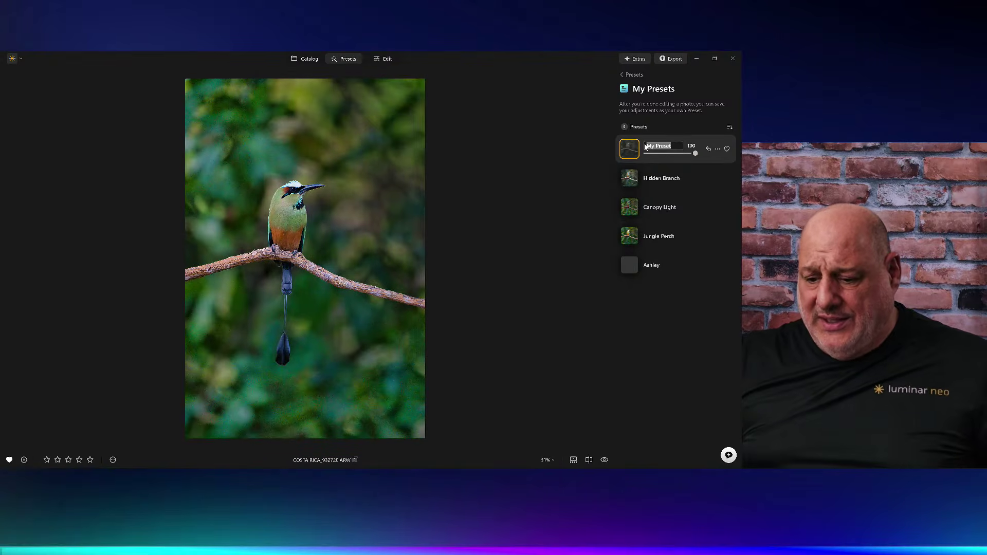
text(J)
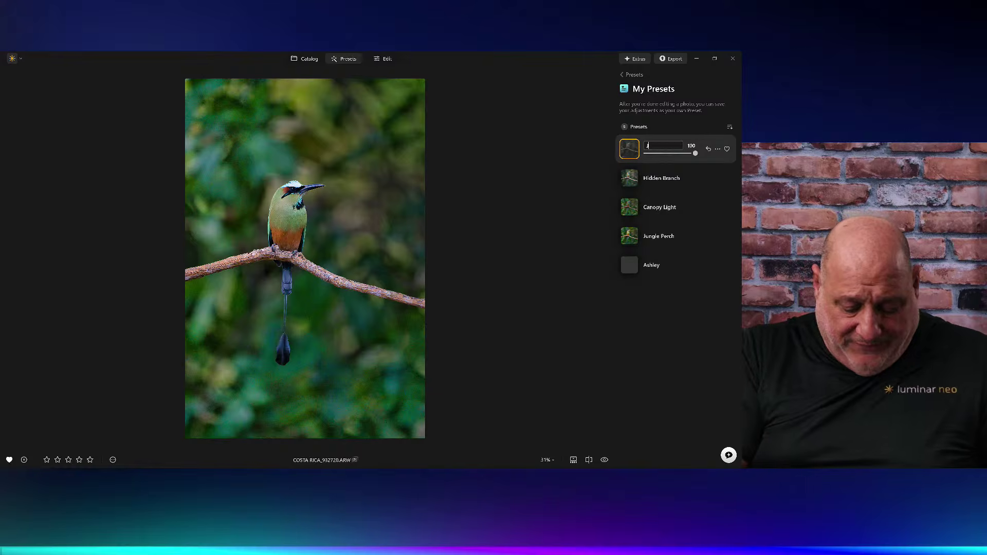
text(P V2)
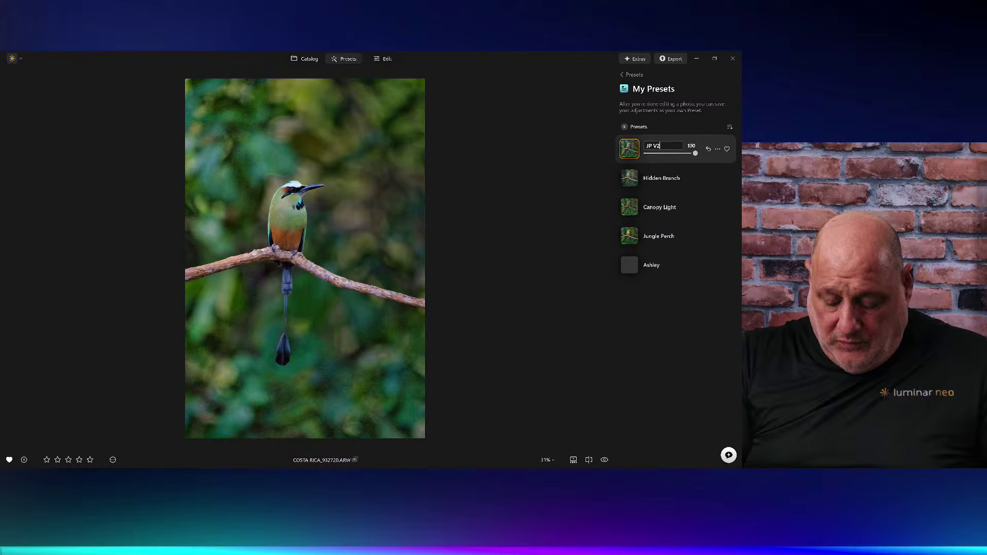
key(Return)
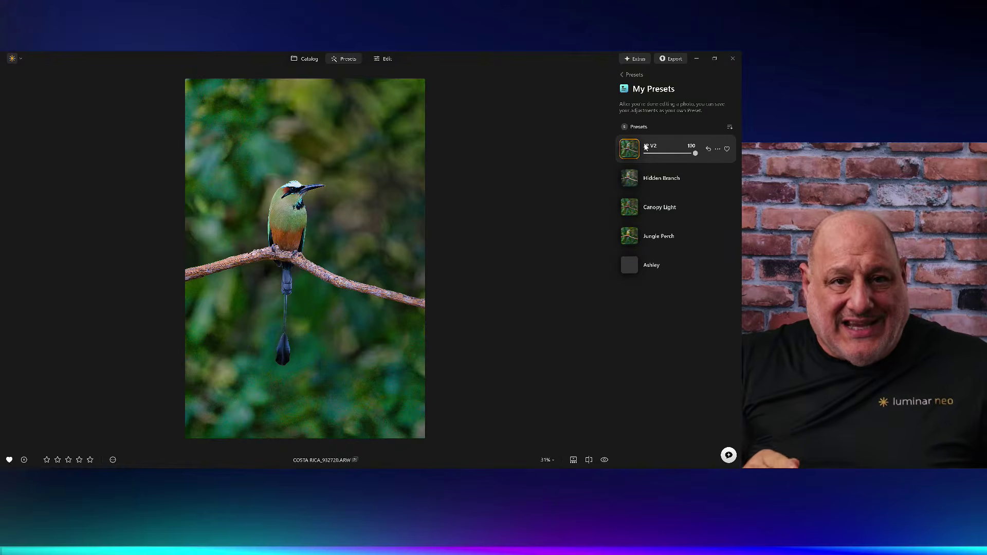
Step: Open the toucan photo from the catalog and apply the JP V2 preset to it
key(g)
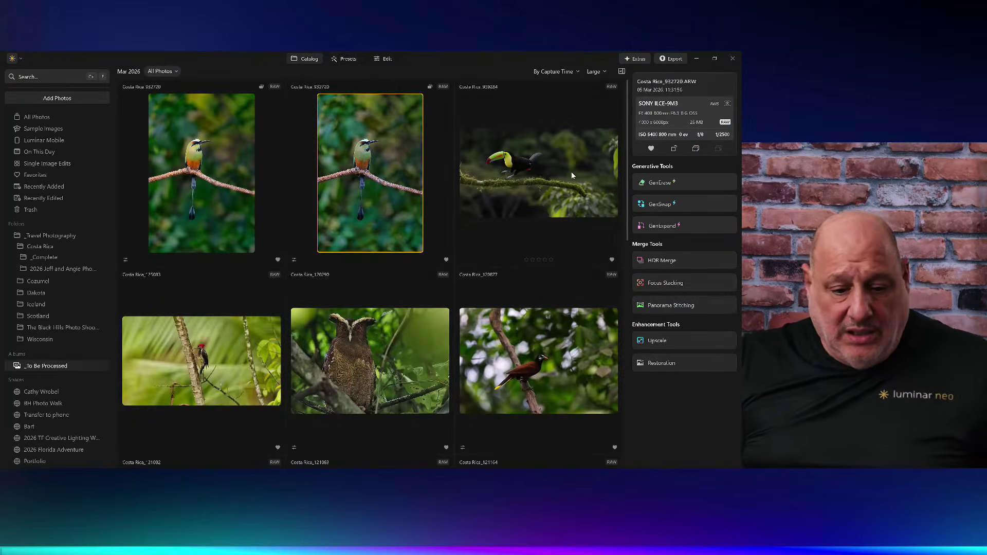
click(522, 164)
double_click(522, 164)
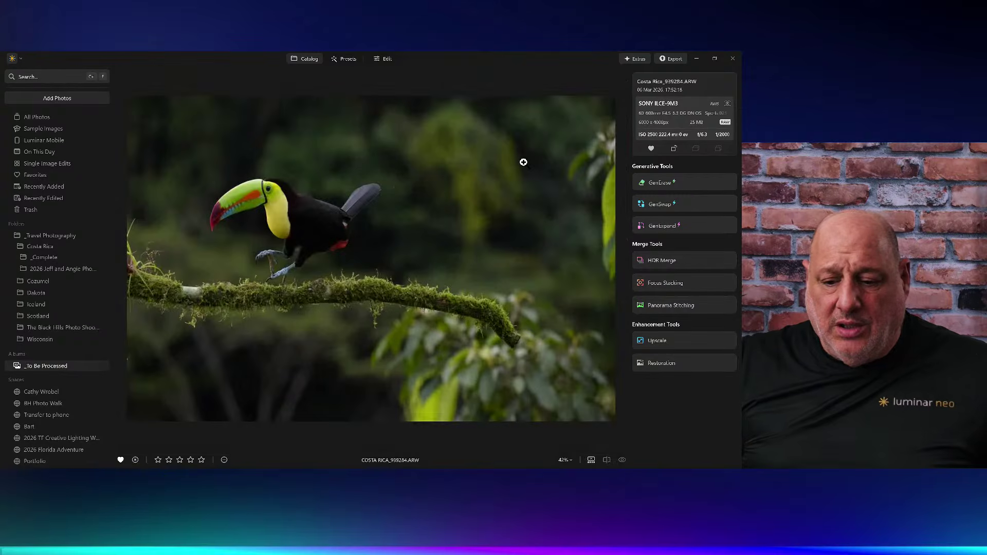
click(334, 59)
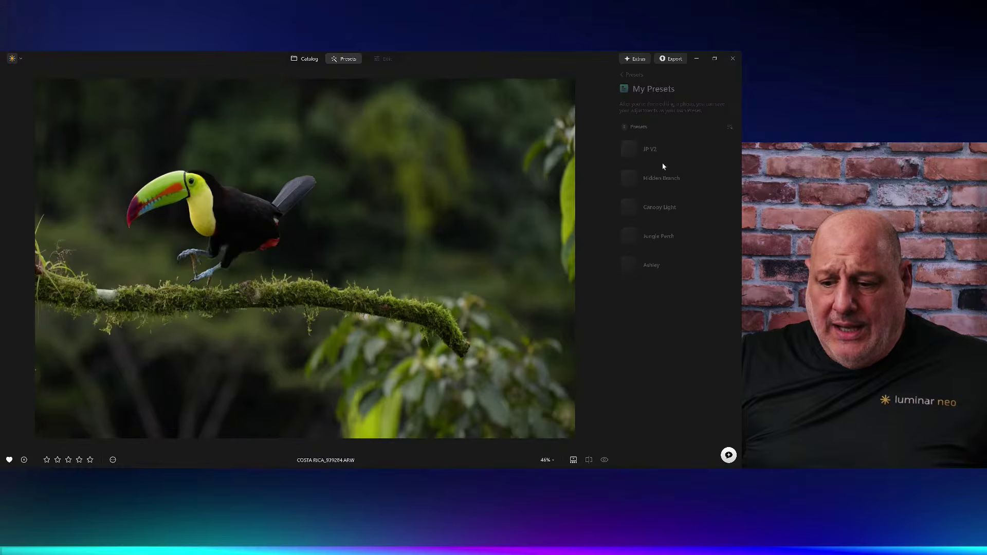
click(652, 152)
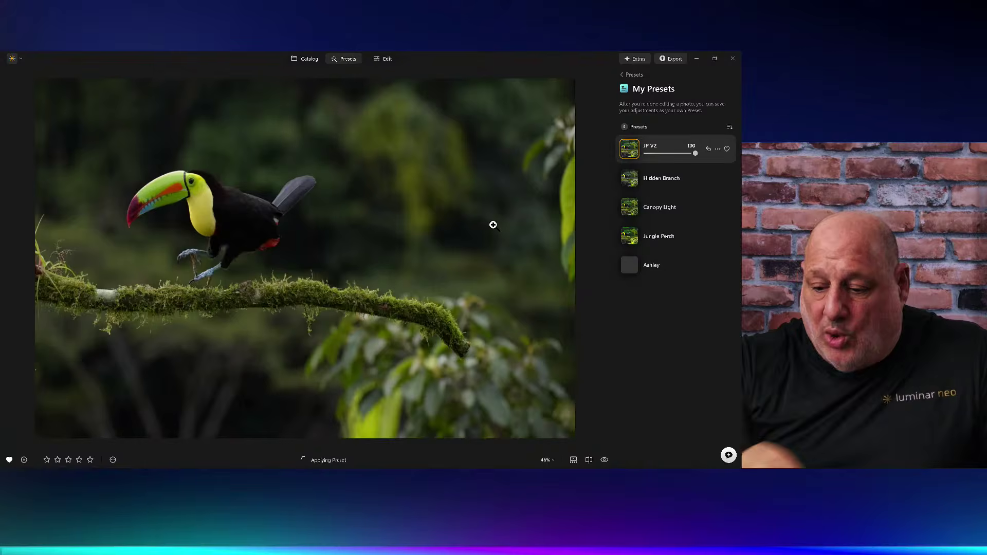
Step: Review the list of edits that the preset added to the toucan photo
click(385, 61)
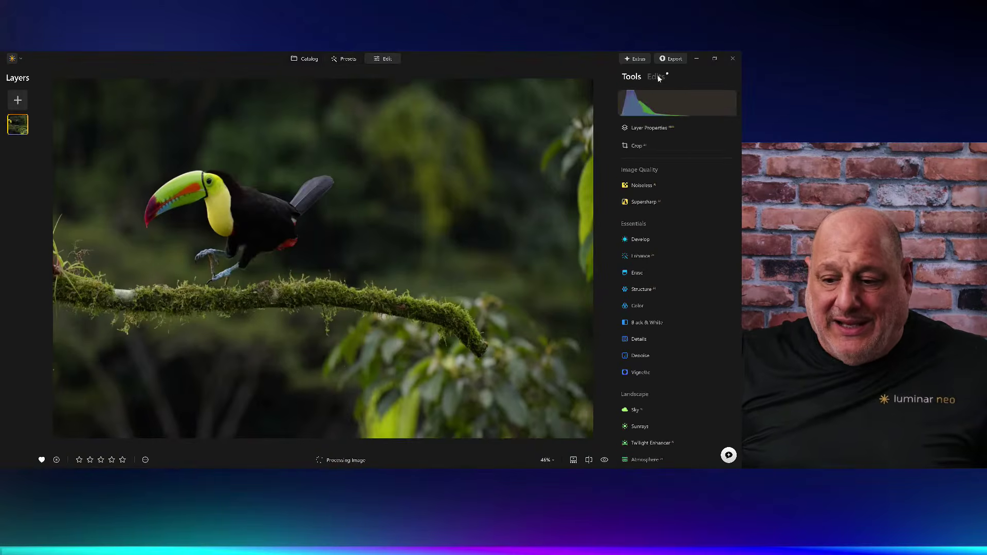
click(658, 77)
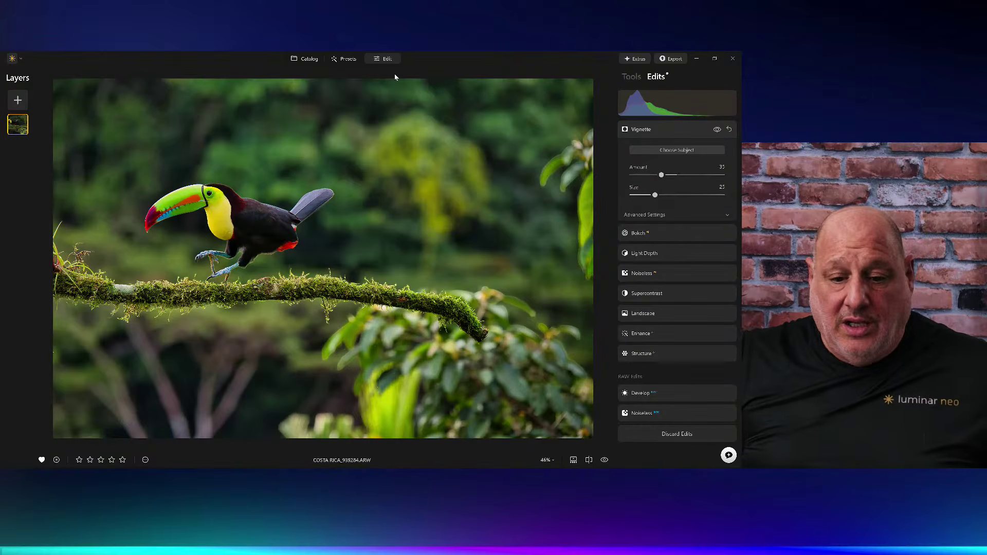
click(385, 60)
Step: Reduce the strength of the JP V2 preset on the toucan photo to 33
click(349, 60)
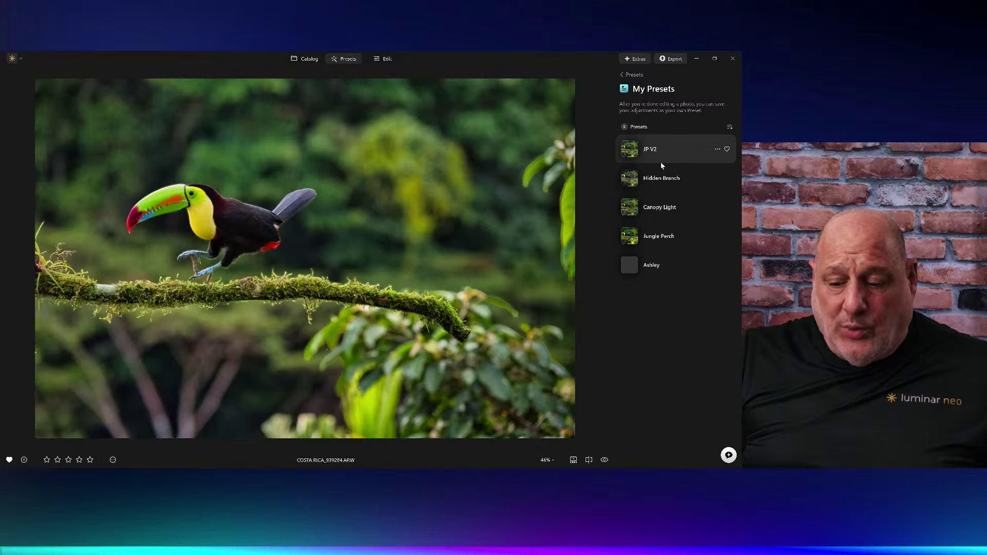
click(649, 157)
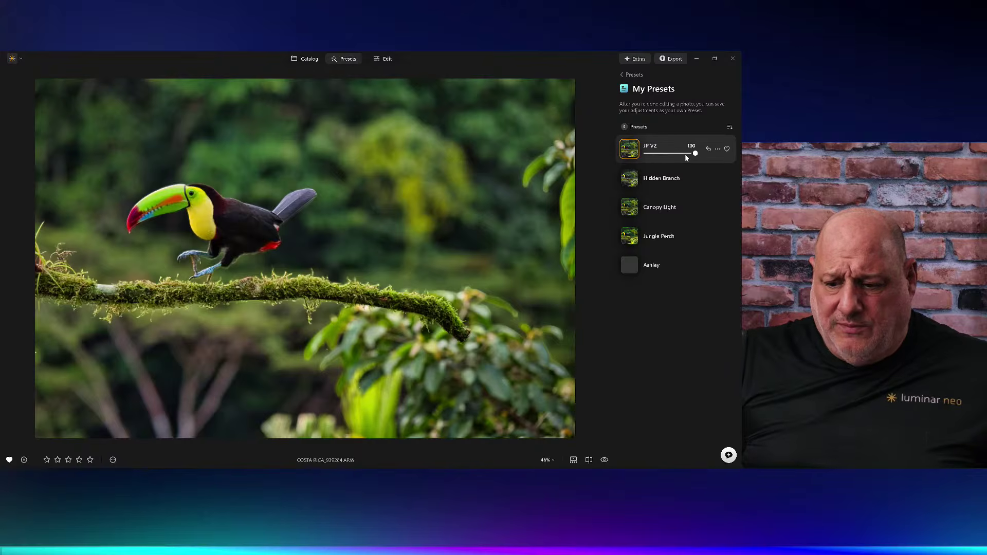
click(661, 154)
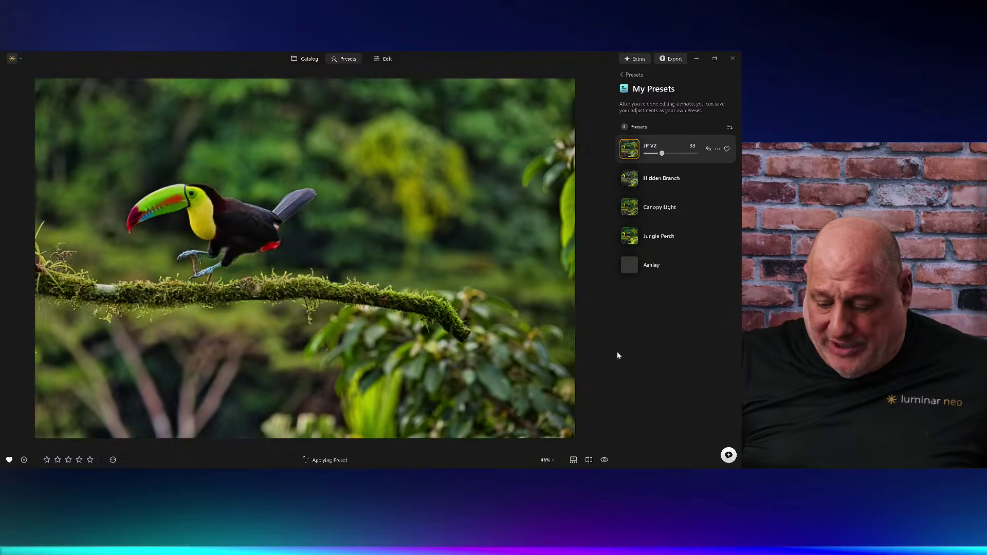
Step: Compare the toucan photo before and after the preset, viewing the whole image
click(605, 460)
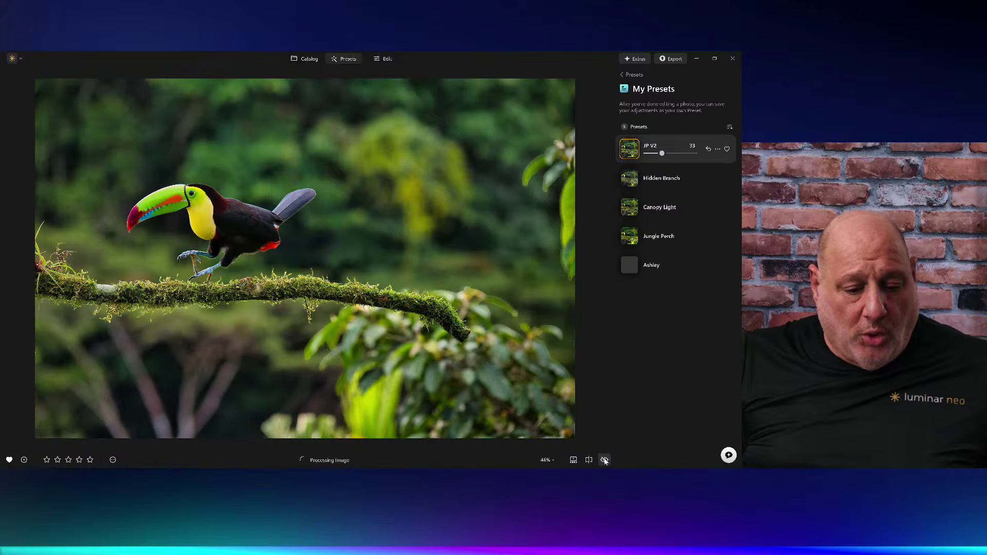
click(589, 461)
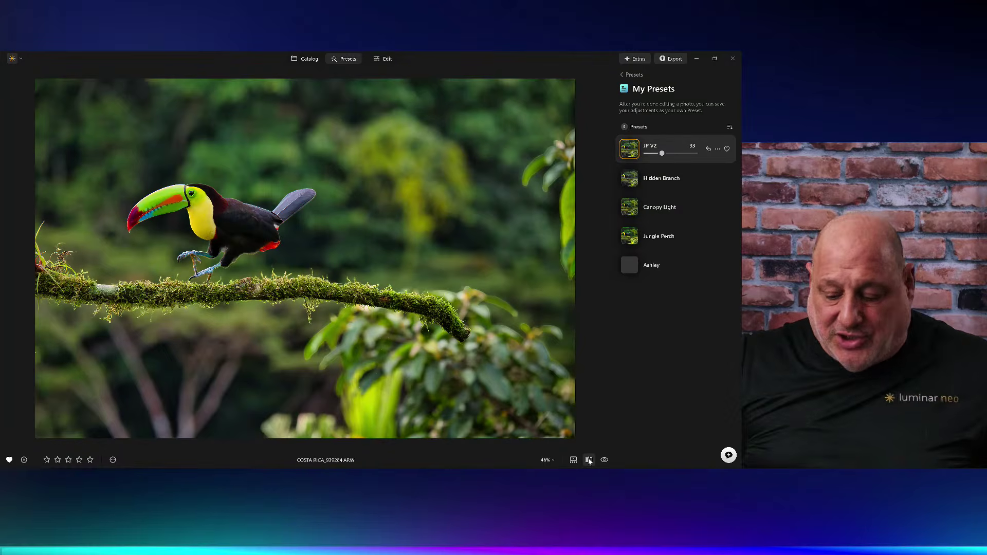
click(590, 461)
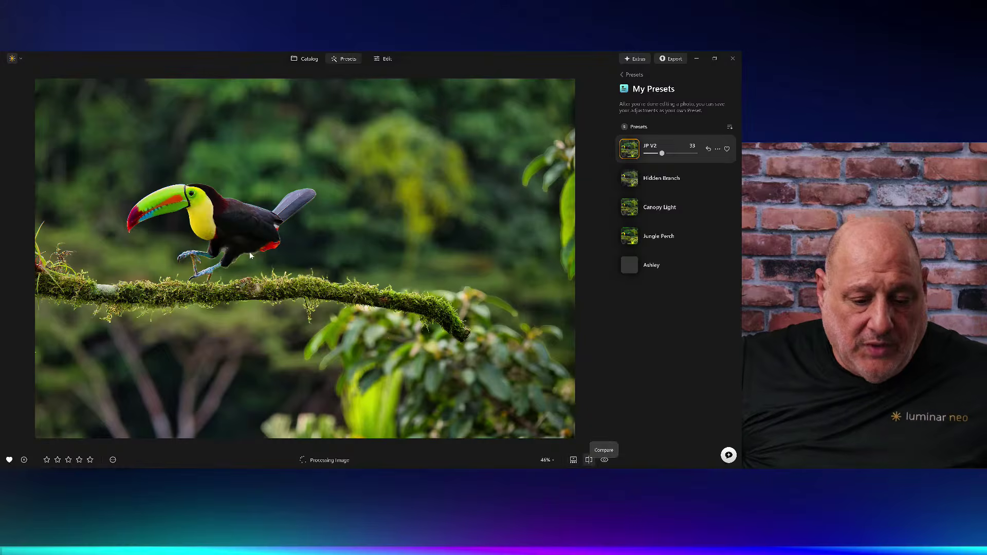
click(590, 460)
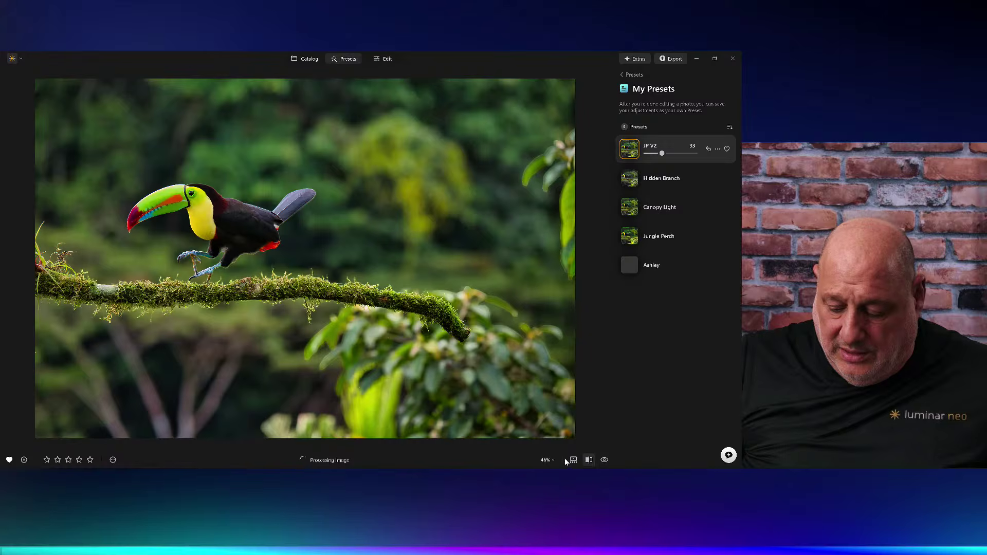
click(276, 235)
click(276, 236)
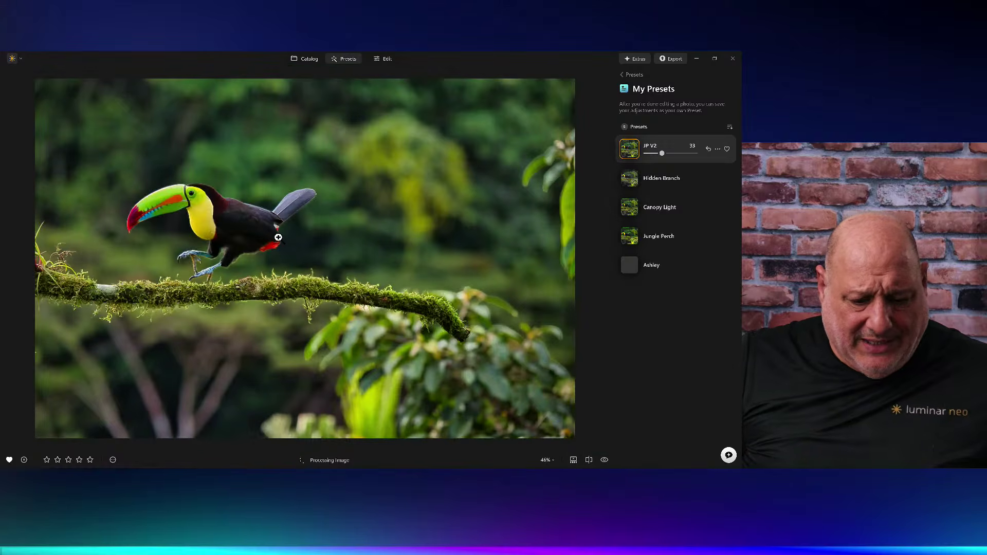
scroll(278, 237, down, 1)
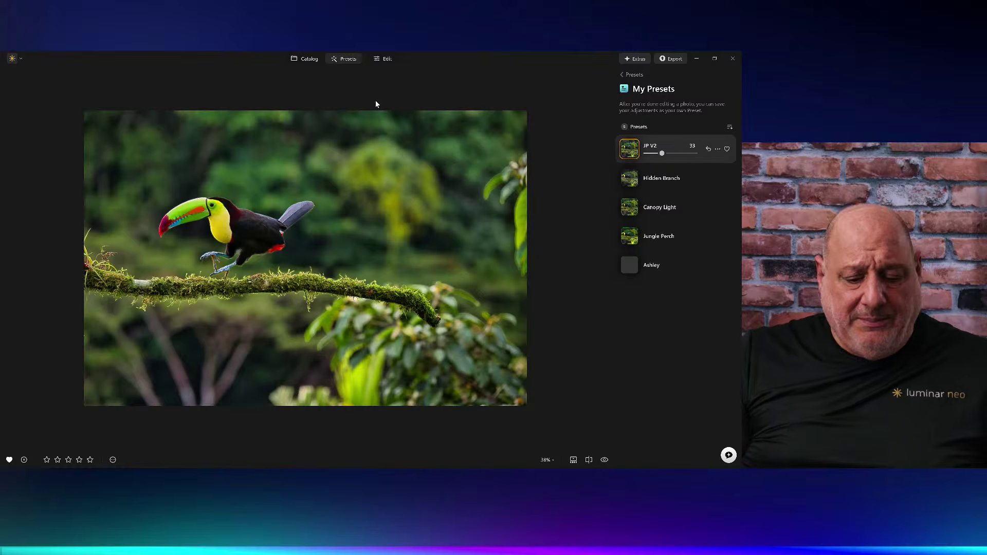
click(589, 462)
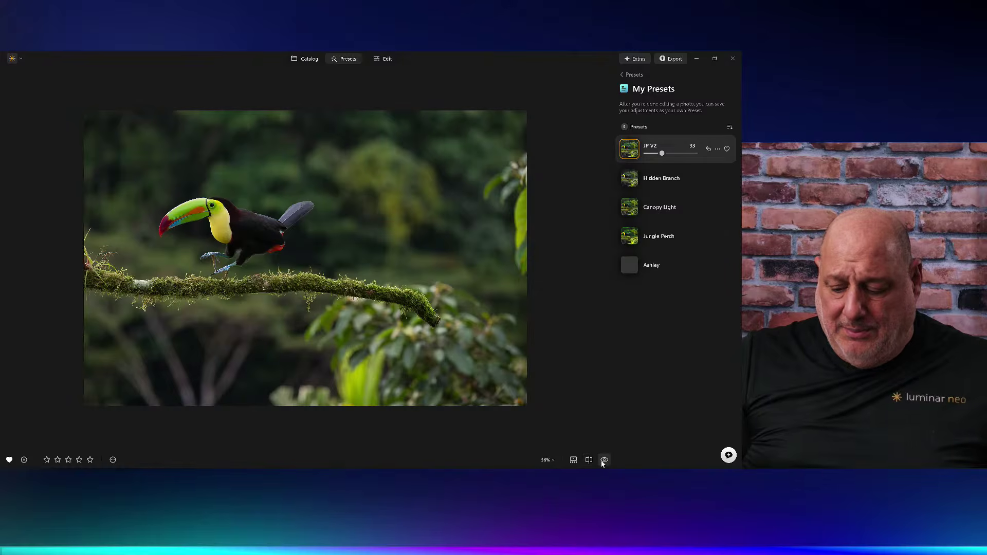
click(605, 461)
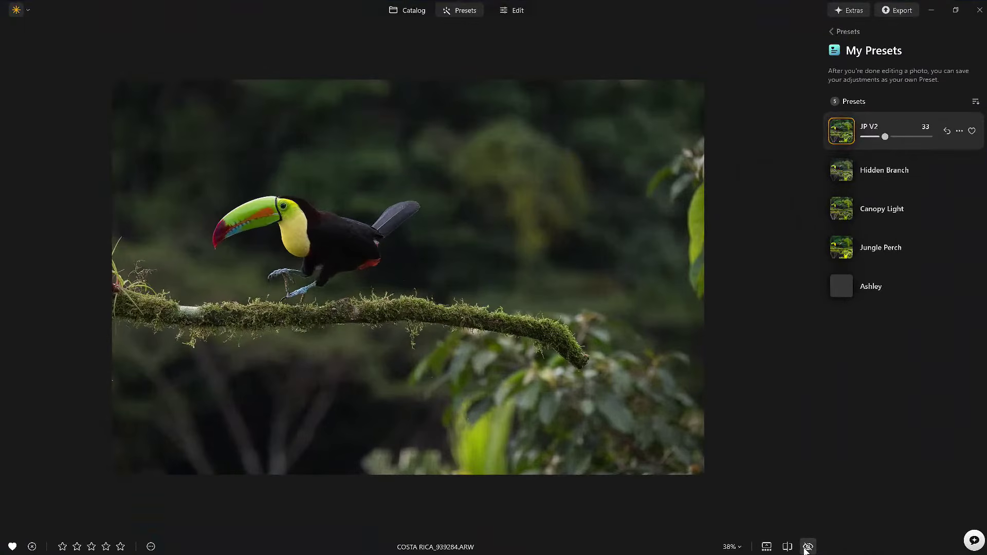
click(806, 549)
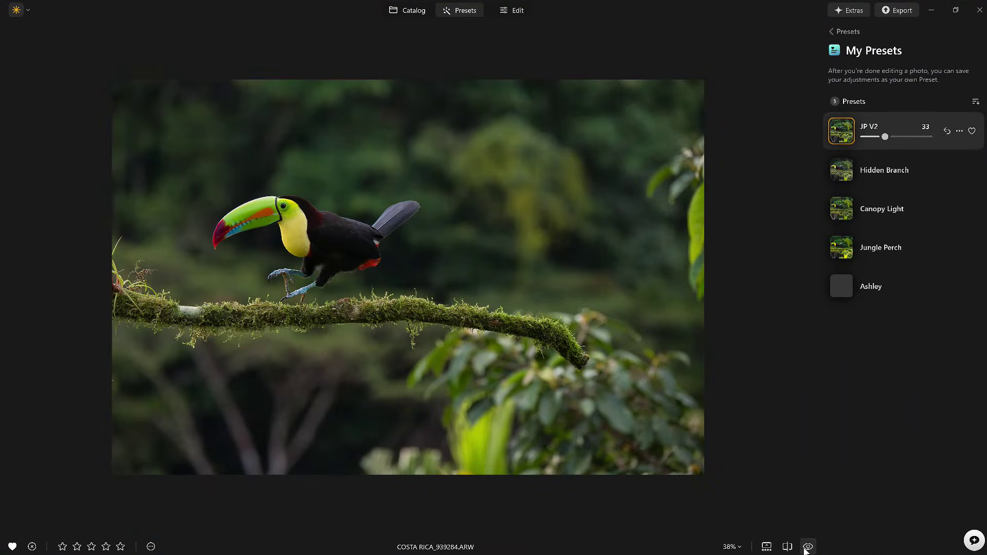
Step: Centre the toucan photo's existing Vignette on the bird's head and set its Amount to -100
click(509, 12)
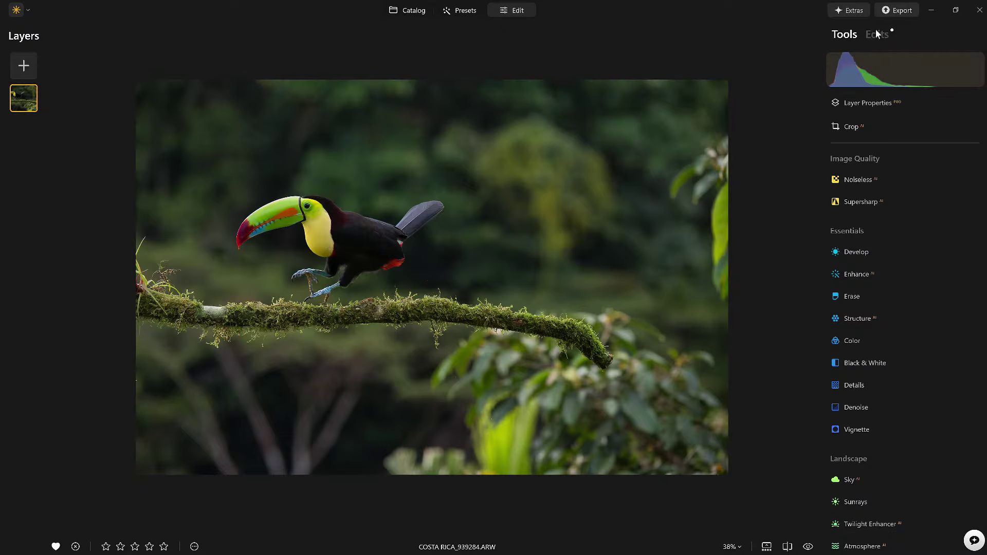
click(877, 33)
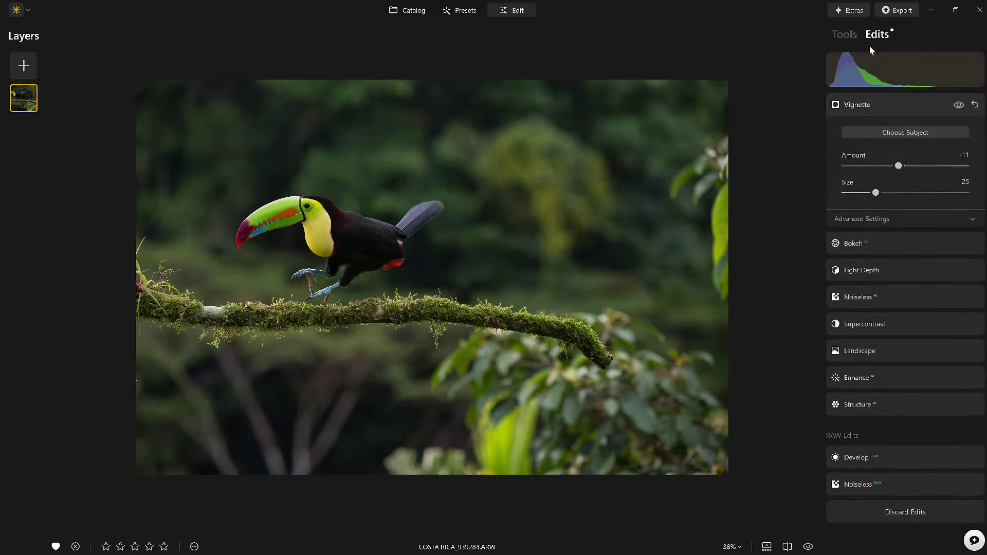
click(919, 132)
click(275, 210)
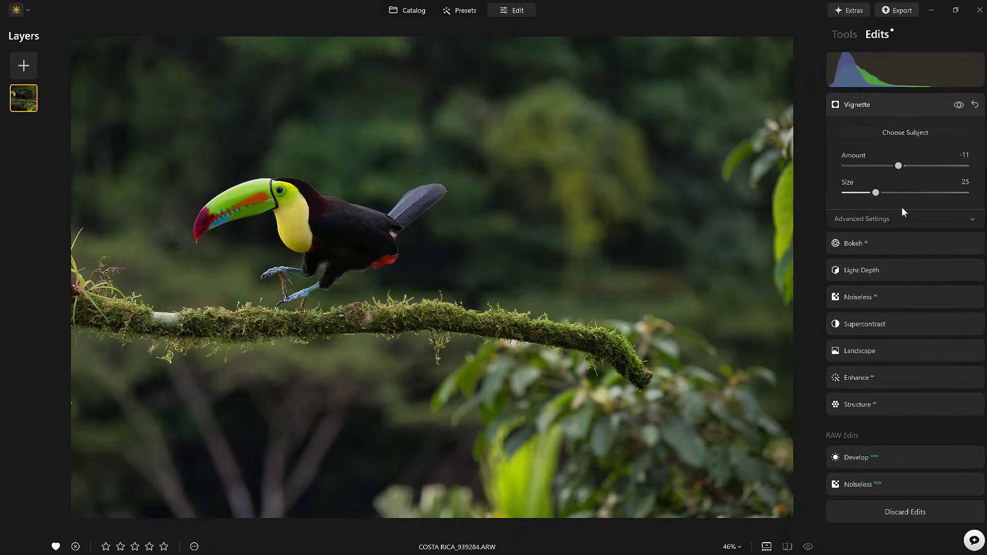
drag(898, 167, 816, 159)
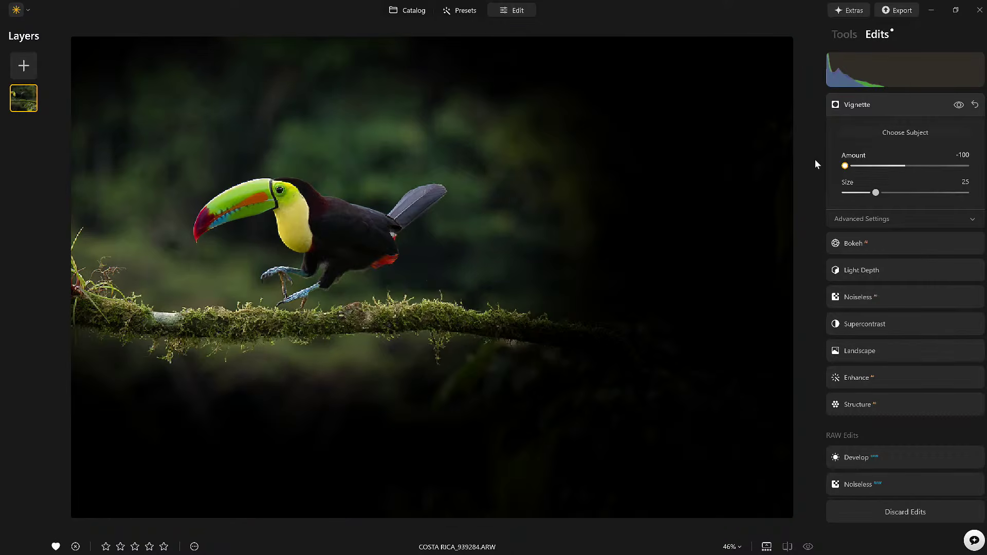
Step: Try the vignette centre at several spots in the background and on the beak, and place it on the toucan's neck
click(747, 442)
click(717, 123)
click(172, 205)
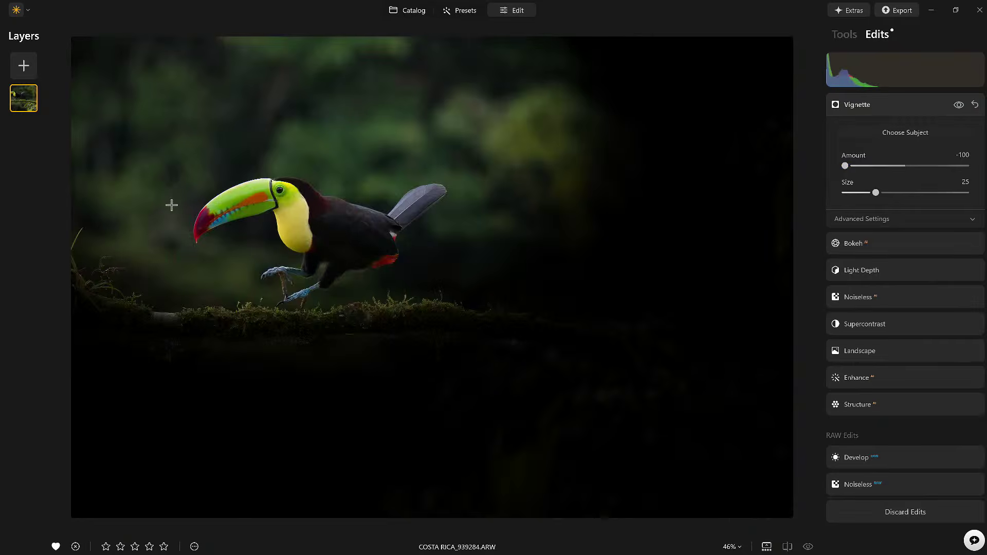
click(261, 231)
click(312, 226)
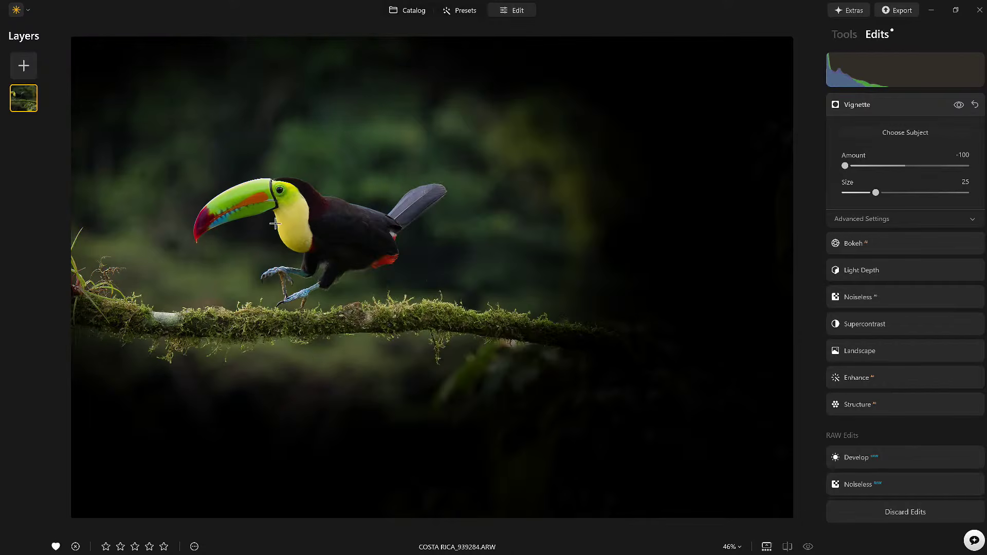
Step: Set the toucan photo's Vignette to Amount -30, Size 30 and Inner Light 28
drag(846, 167, 882, 193)
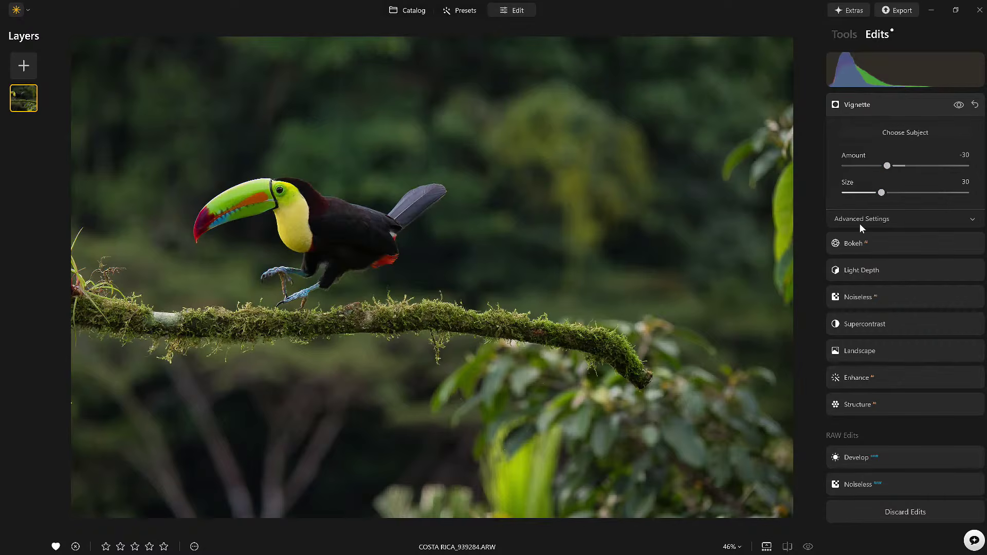
click(862, 219)
drag(864, 322, 882, 322)
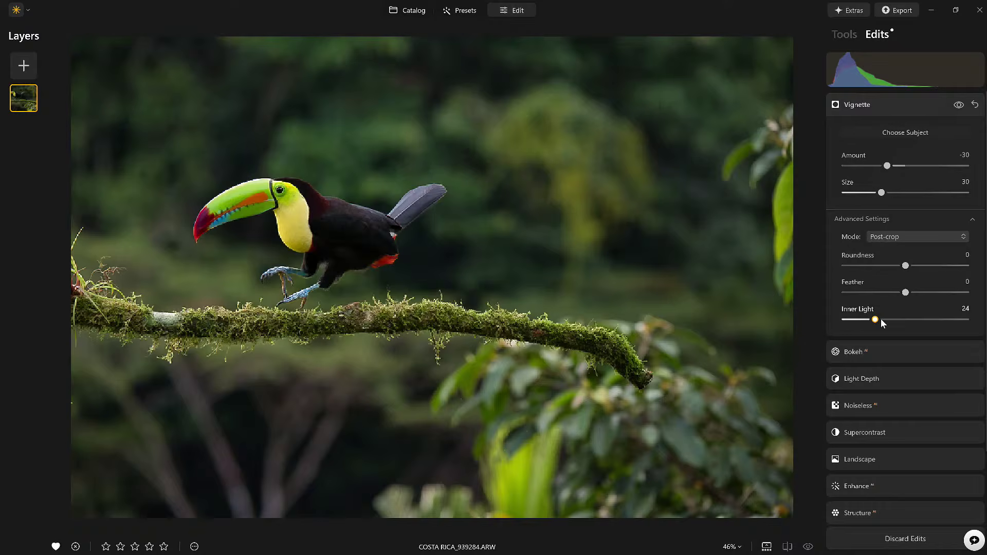
Step: Compare the toucan photo with and without the Vignette, and with and without all of its edits
click(957, 105)
click(958, 105)
click(958, 105)
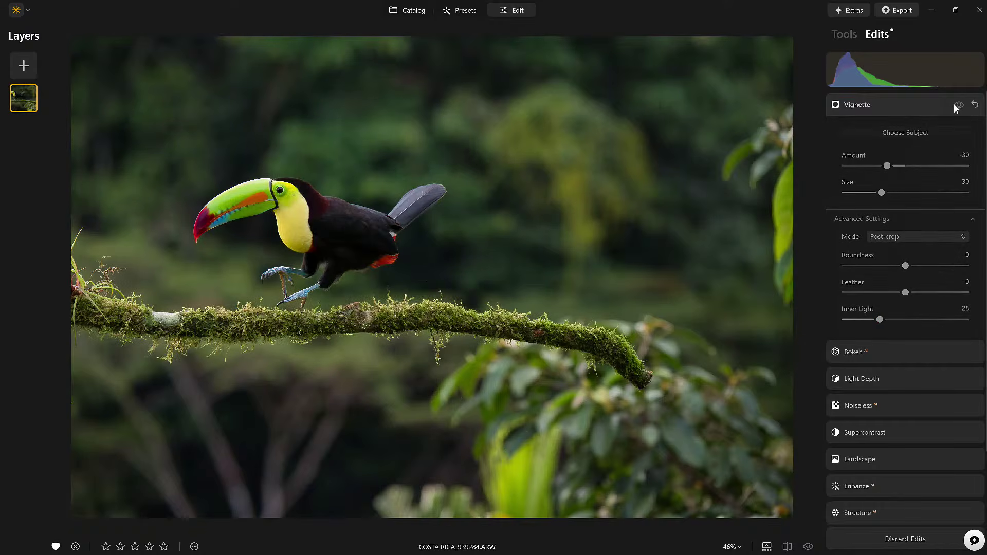
click(957, 106)
click(924, 105)
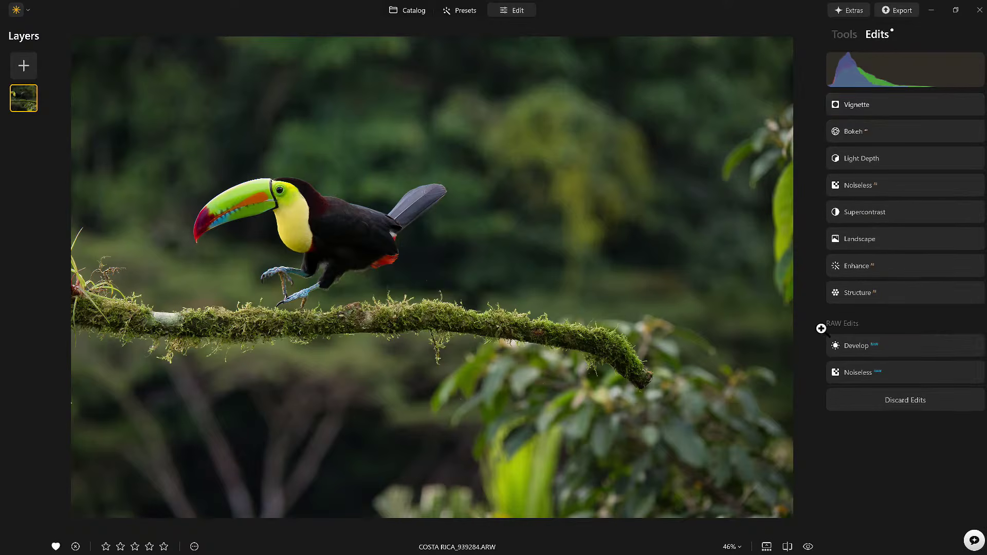
click(808, 547)
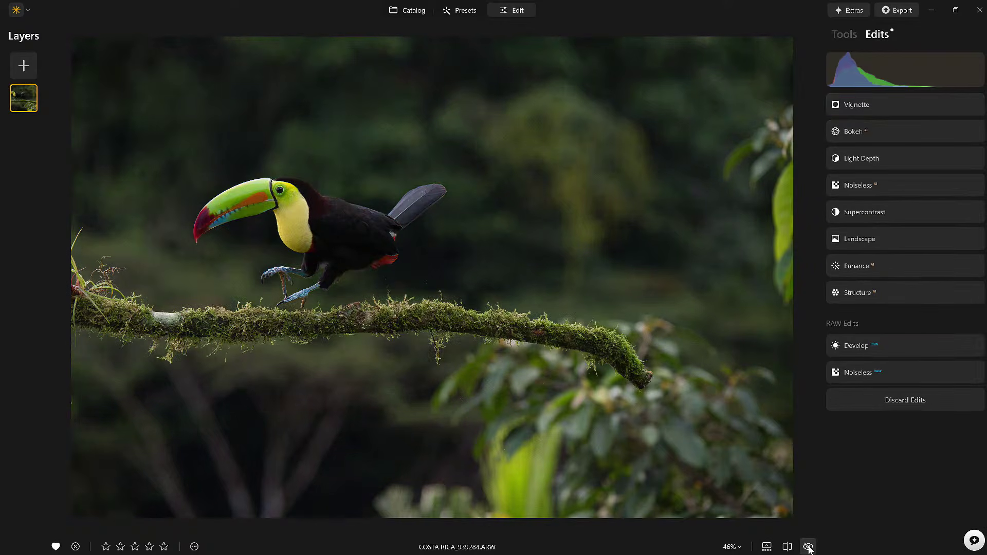
click(808, 547)
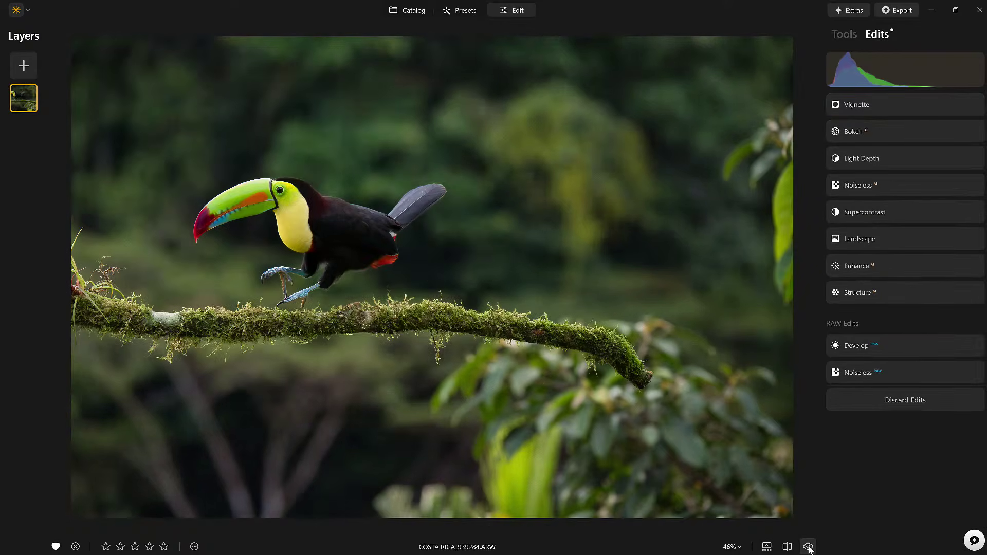
click(808, 547)
click(808, 546)
click(845, 34)
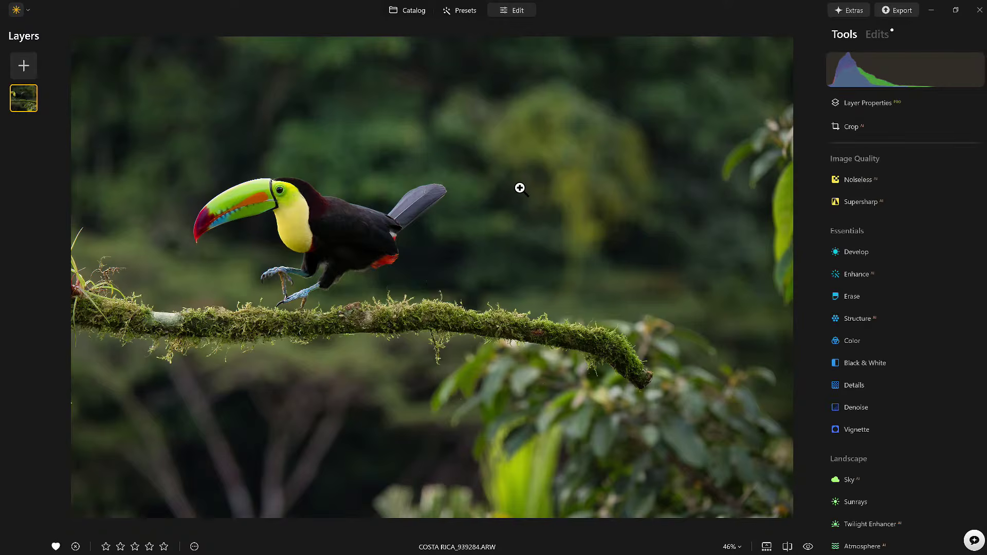
Step: Apply the Jungle Perch preset to the second catalog copy of Costa Rica_932720
key(g)
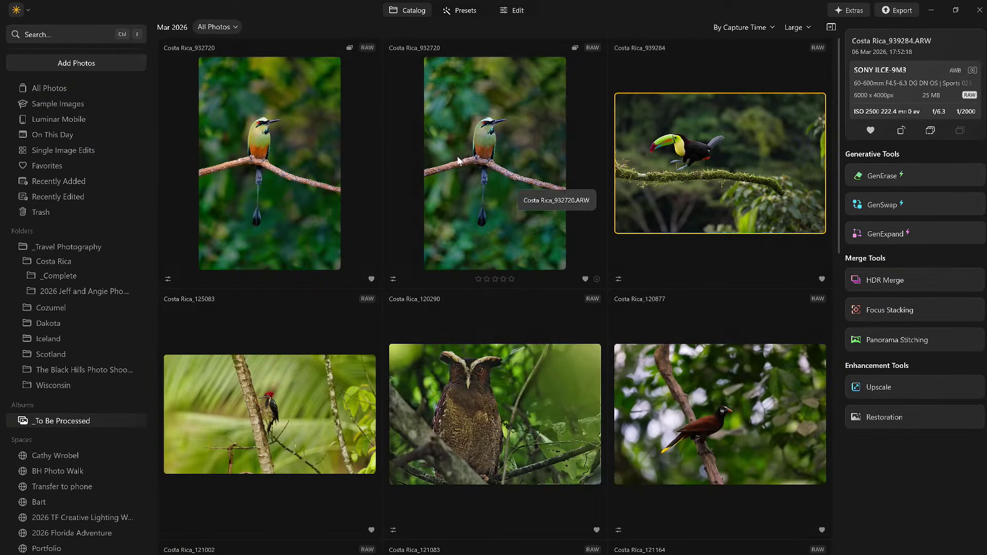
click(276, 130)
click(462, 131)
click(470, 11)
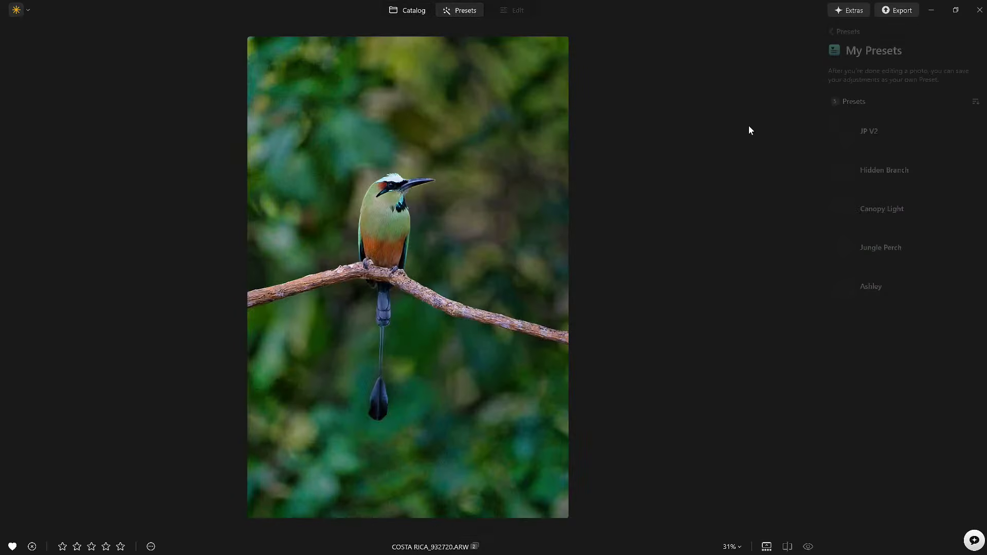
click(885, 249)
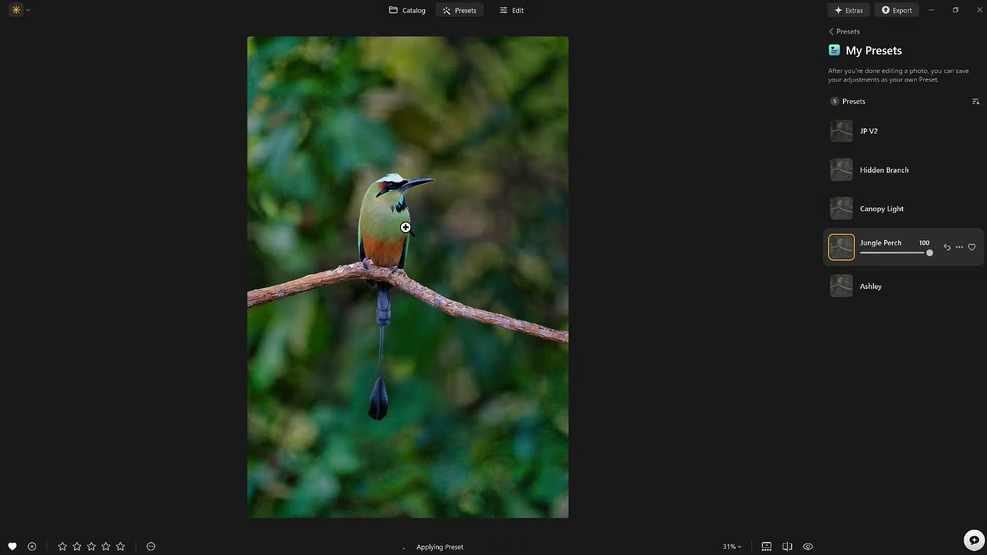
Step: Start a new export of the first Costa Rica_932720 copy with the Costa Rica _Complete folder as its location
key(g)
click(287, 148)
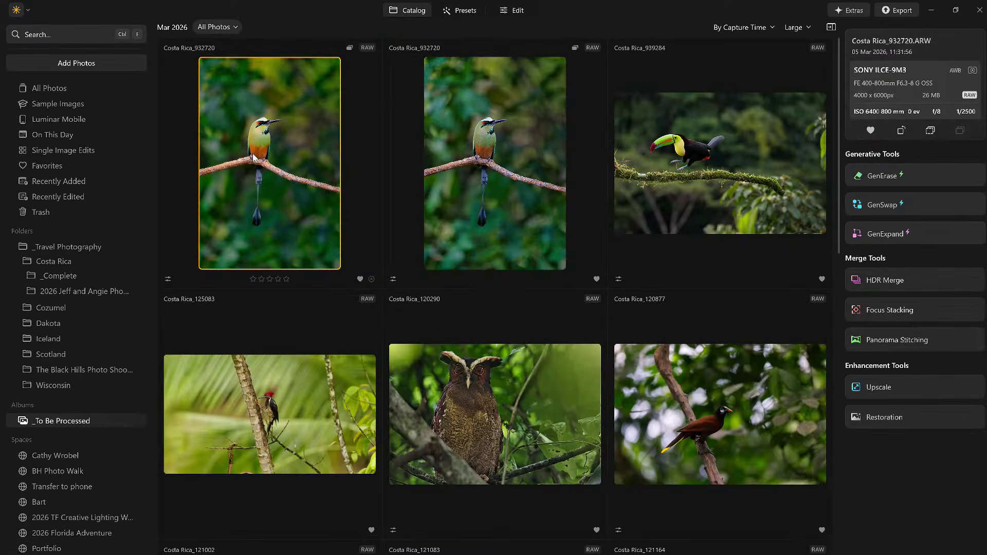
click(906, 12)
click(900, 51)
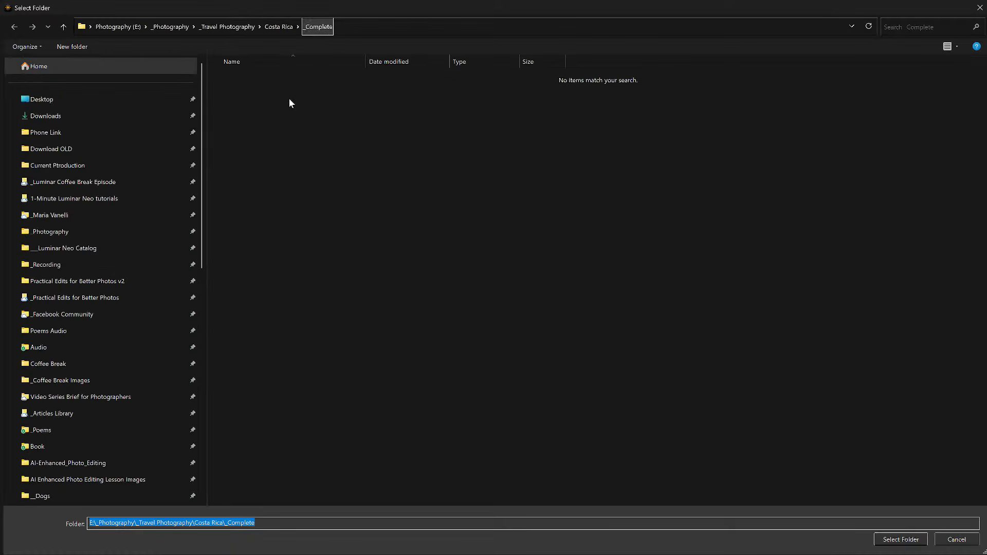
click(922, 544)
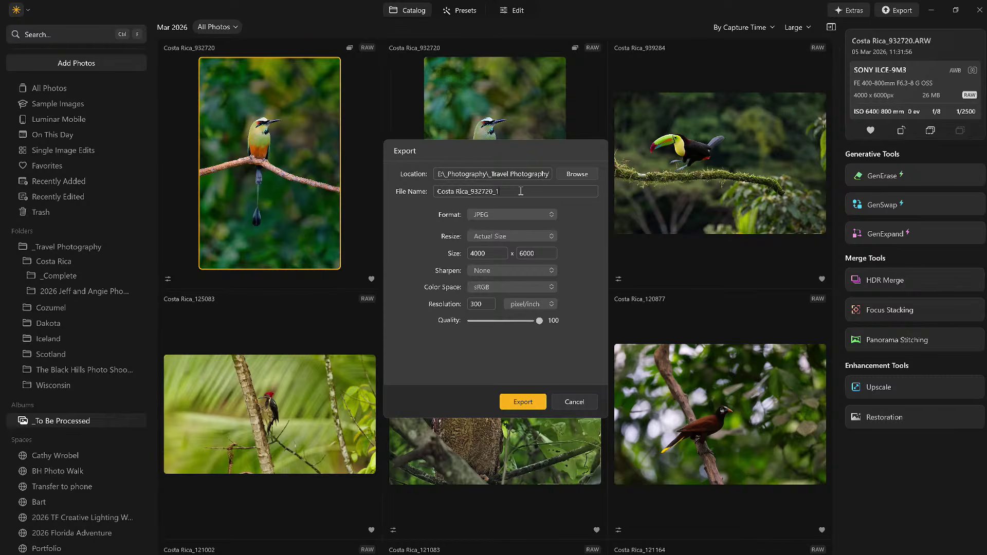
Step: Name the export Costa Rica_93272_V2 and set its color space to Adobe RGB, but cancel the export
key(BackSpace)
key(BackSpace)
text(_V)
text(@)
key(BackSpace)
text(2)
click(508, 286)
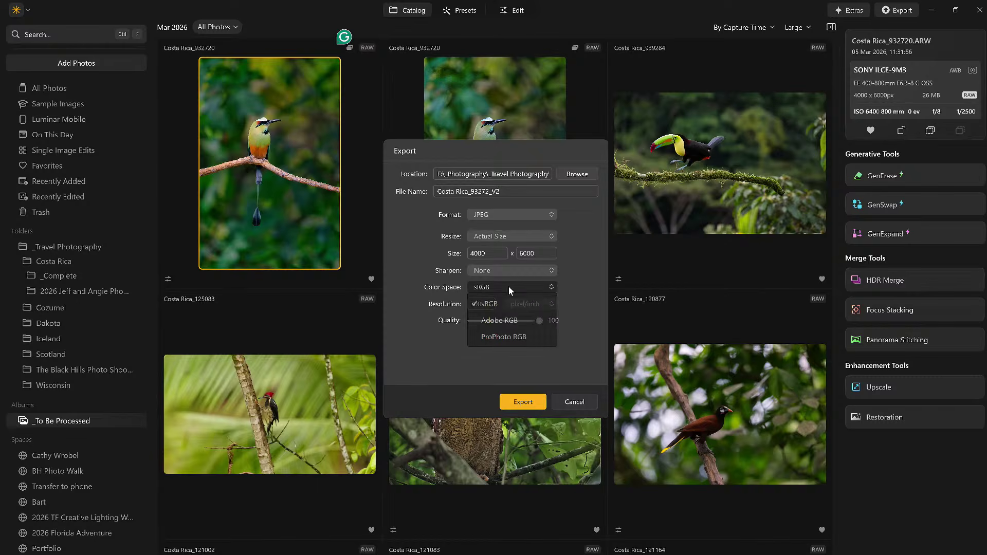
click(503, 314)
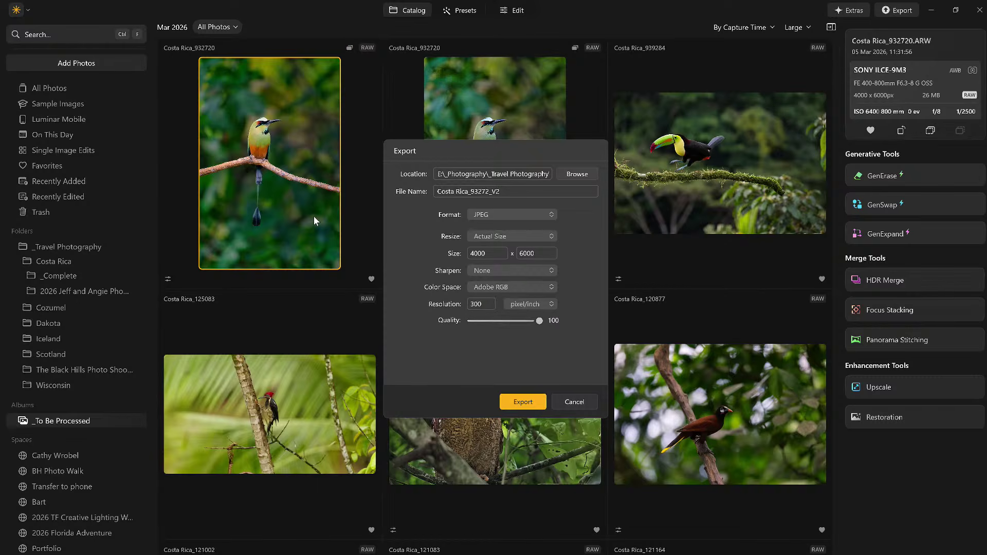
click(576, 404)
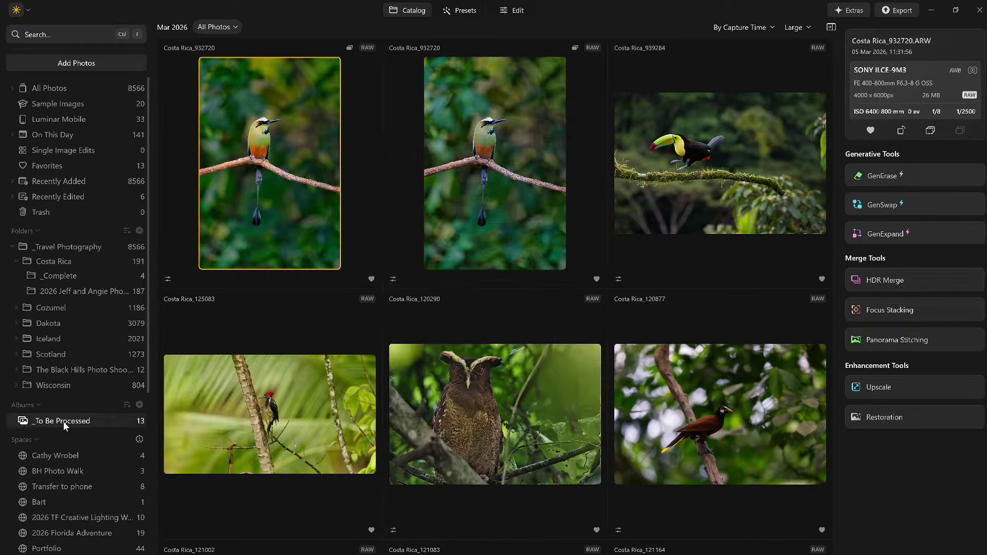
Step: Remove both copies of Costa Rica_932720 from the _To Be Processed album
right_click(304, 97)
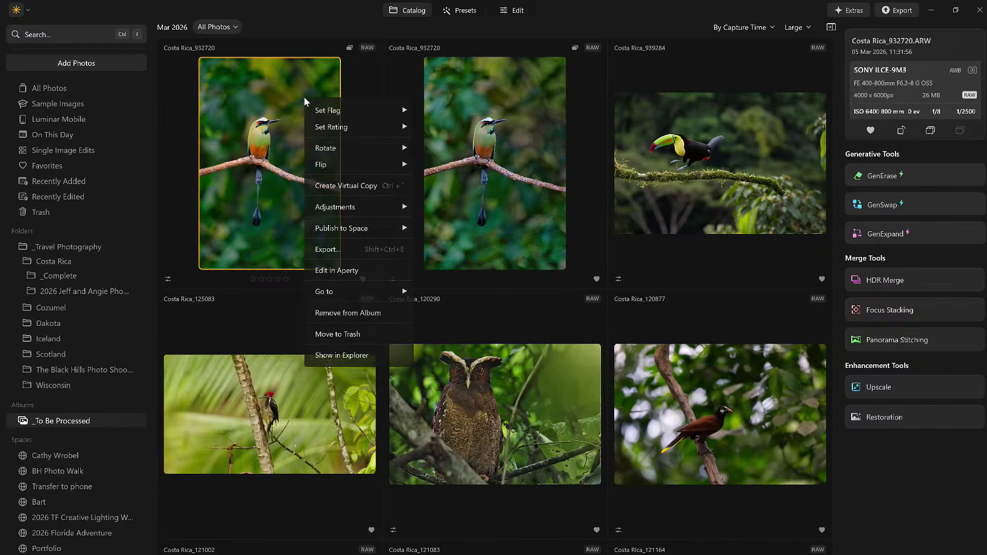
ctrl+click(485, 96)
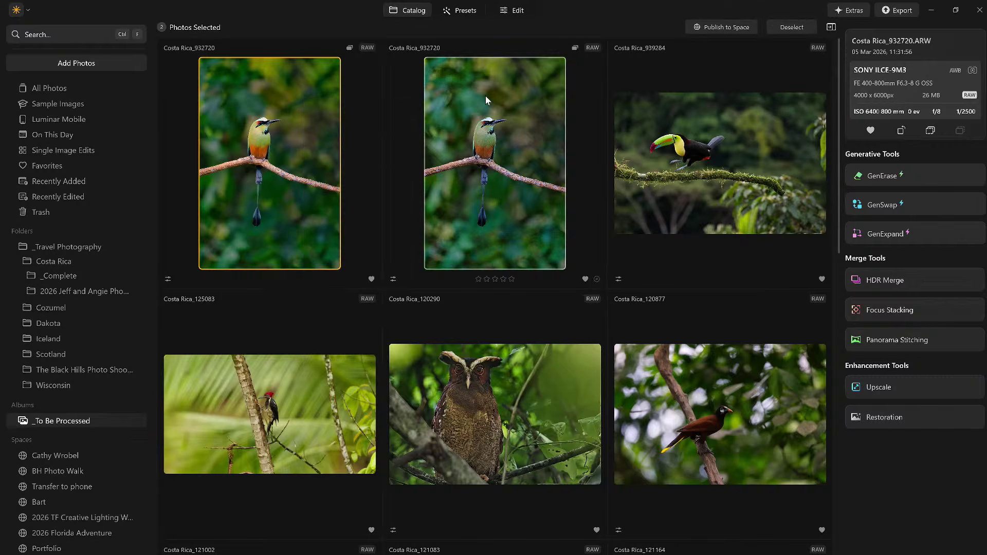
right_click(486, 96)
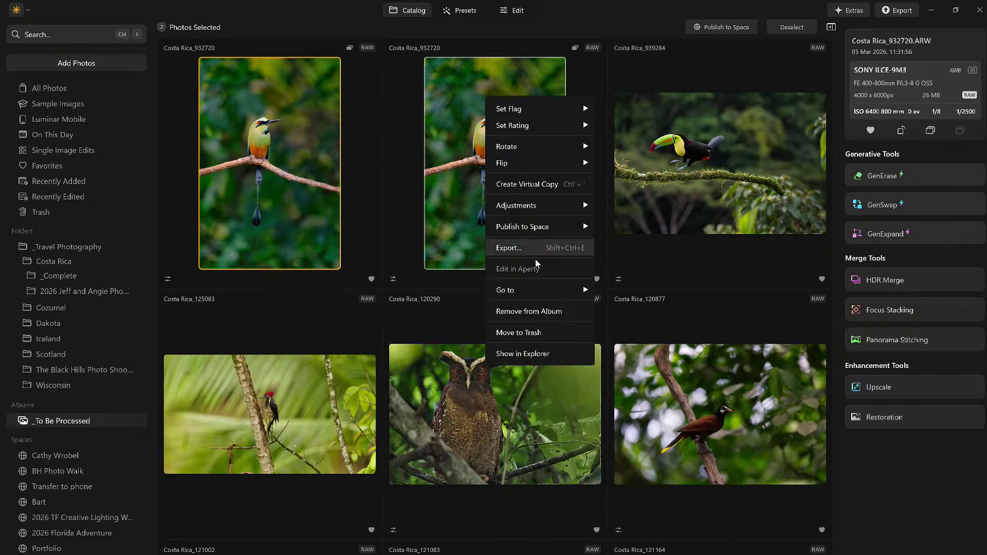
click(558, 312)
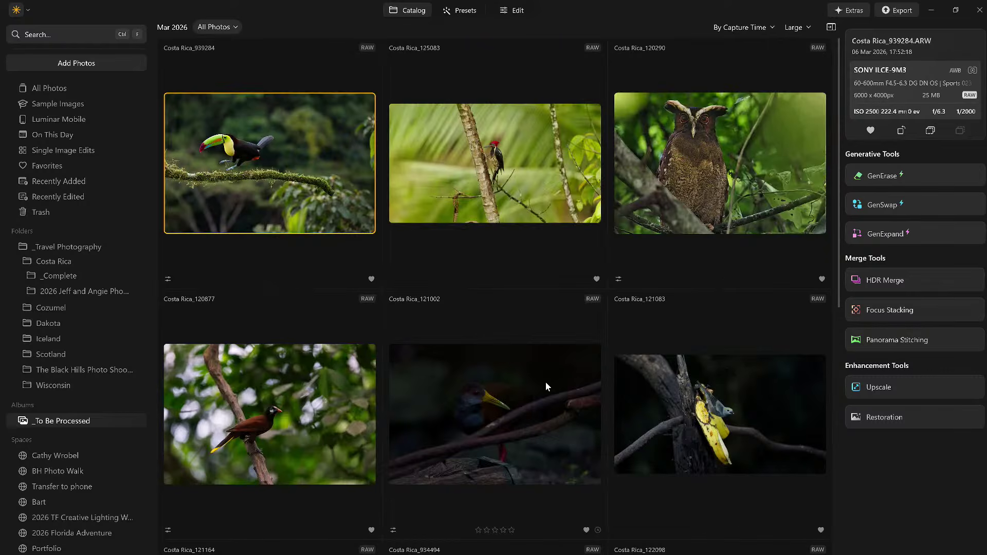
Step: Open the red-brown bird photo Costa Rica_120877 and compare it before and after its edits
double_click(344, 384)
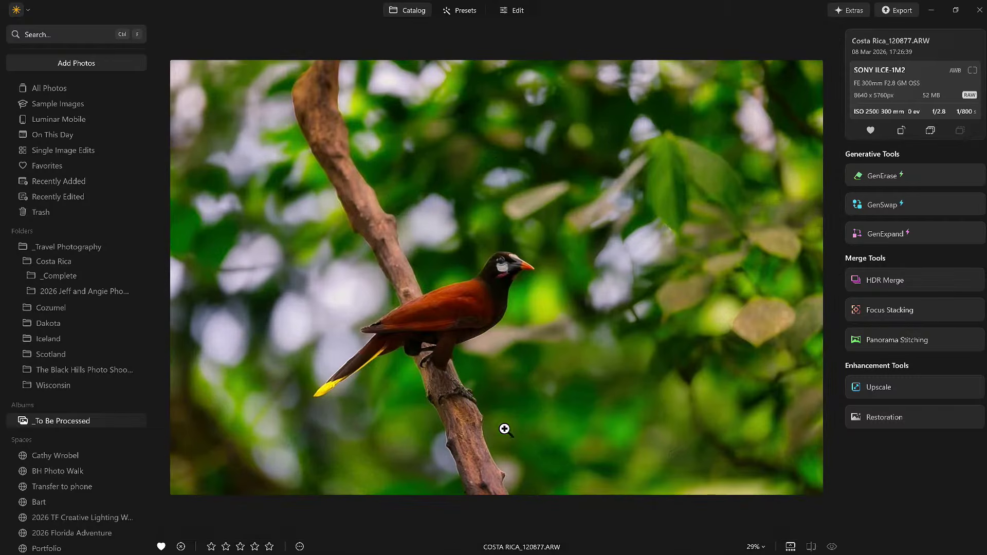
click(834, 547)
click(832, 547)
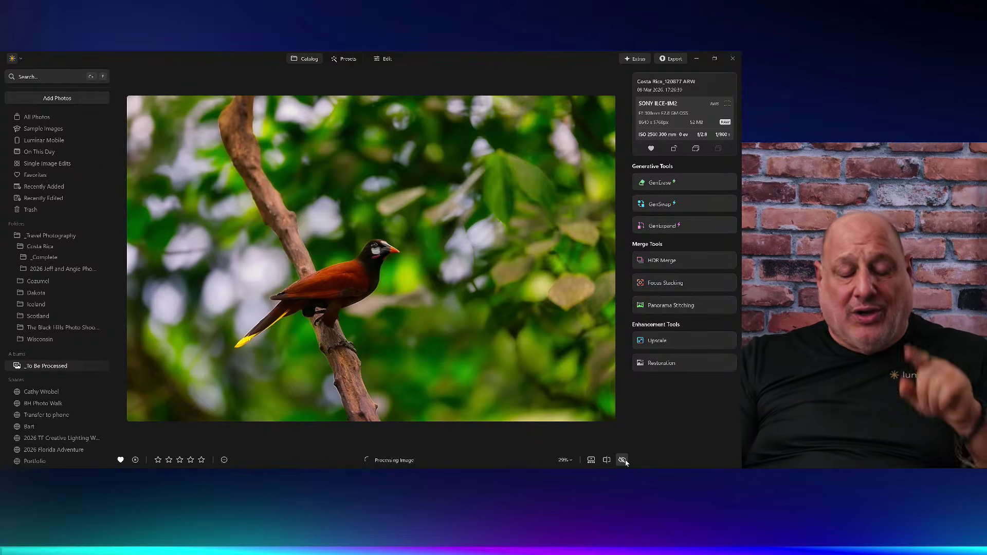
click(623, 461)
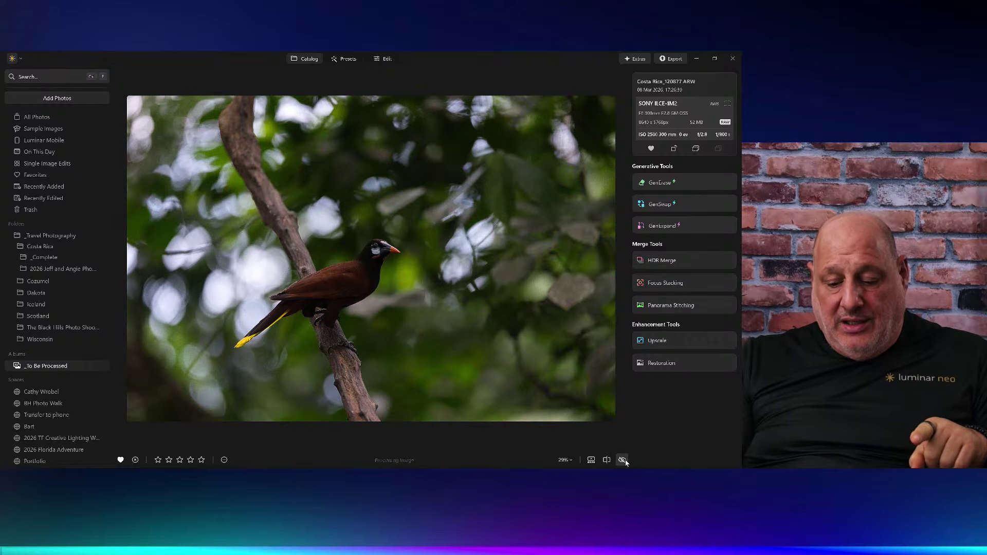
click(623, 460)
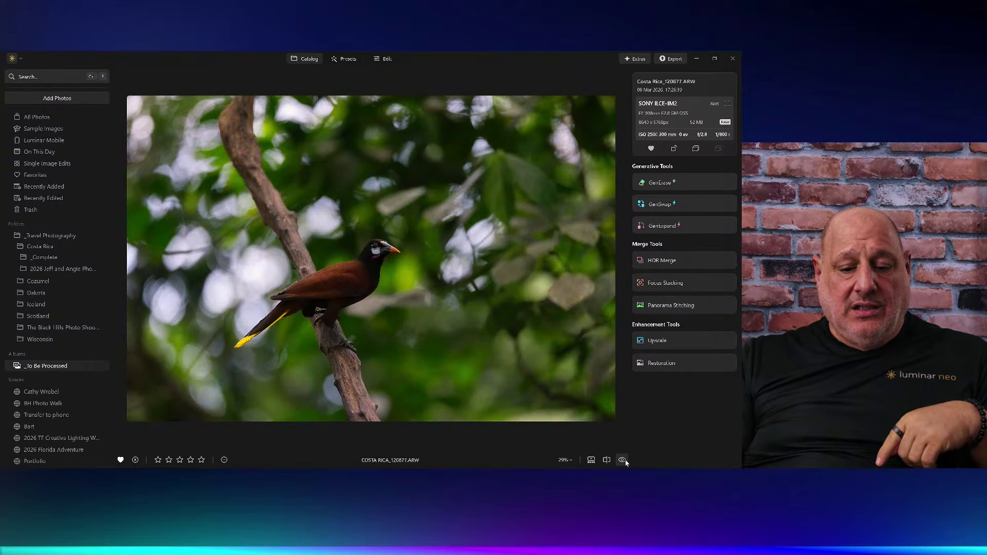
Step: Show the Costa Rica _Complete folder as a grid and select all four photos in it
click(33, 259)
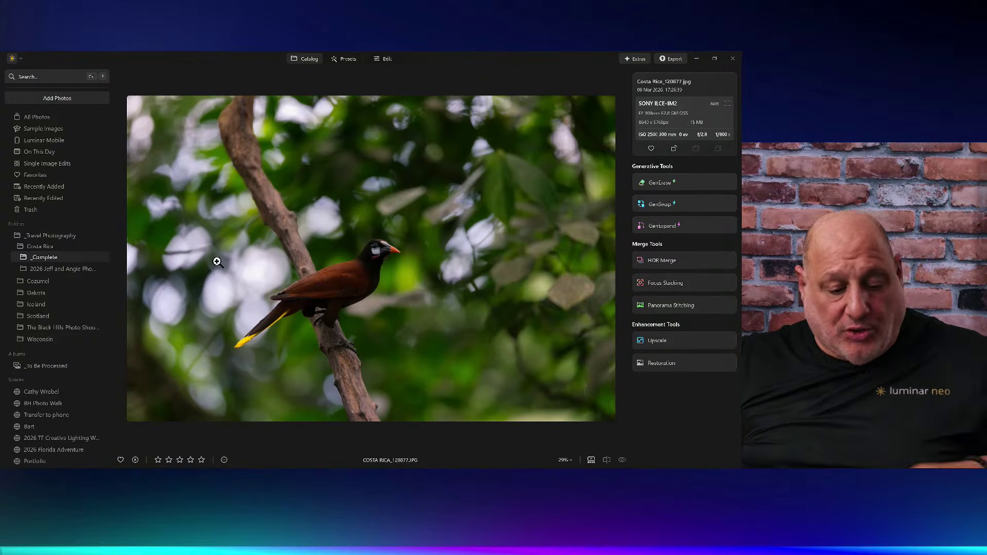
double_click(296, 226)
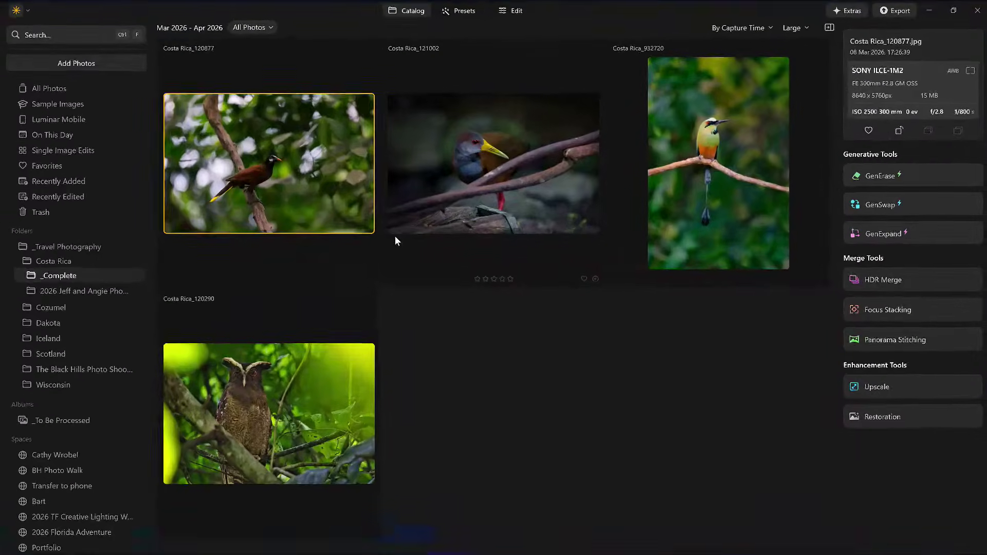
click(684, 160)
click(345, 389)
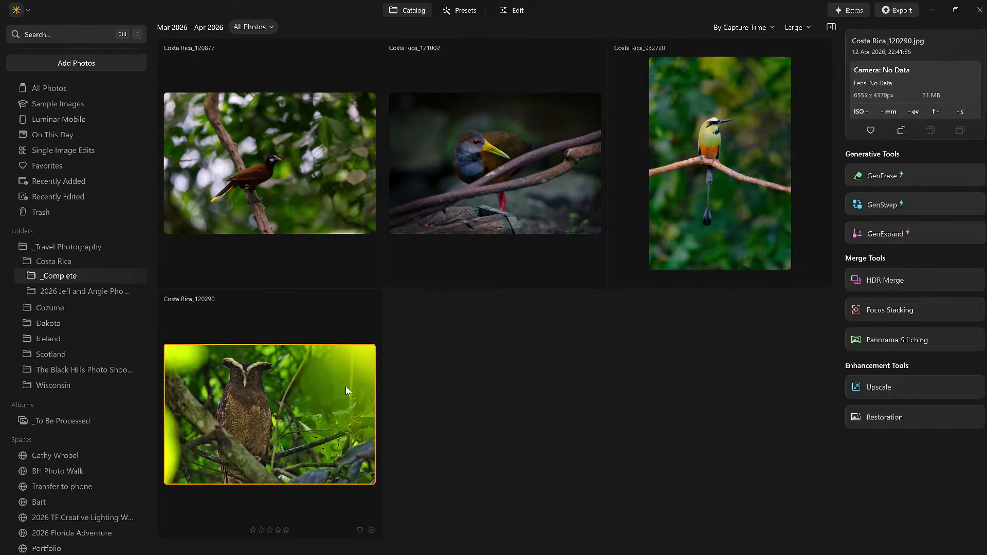
click(303, 175)
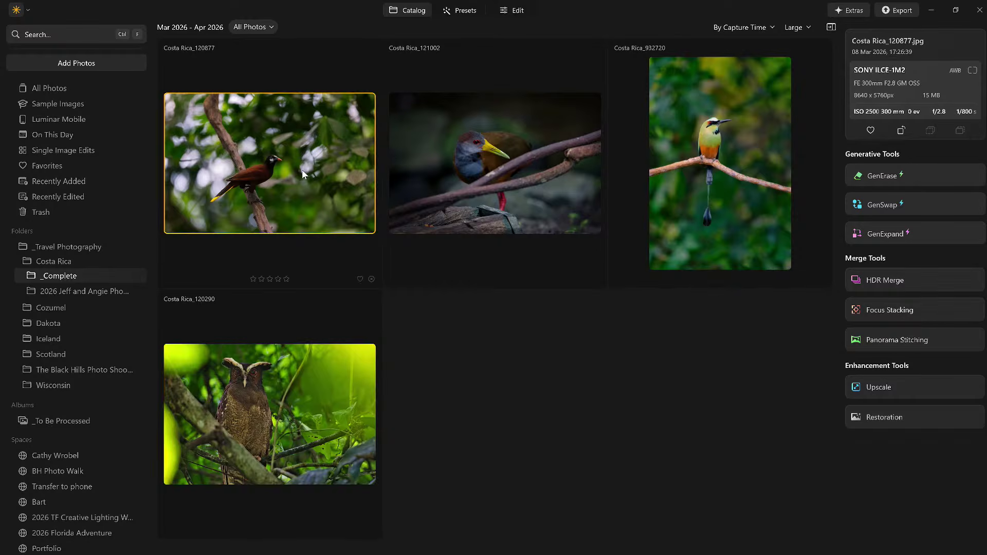
shift+click(342, 379)
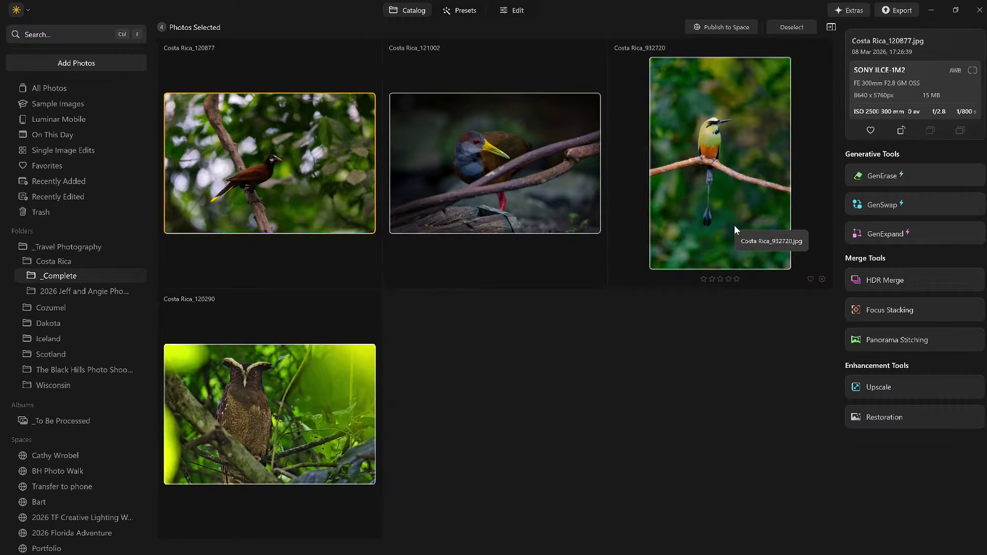
Step: Publish the four selected photos as a new Space titled "The Adventures of" plus the couple's first names, and close its share link
click(903, 13)
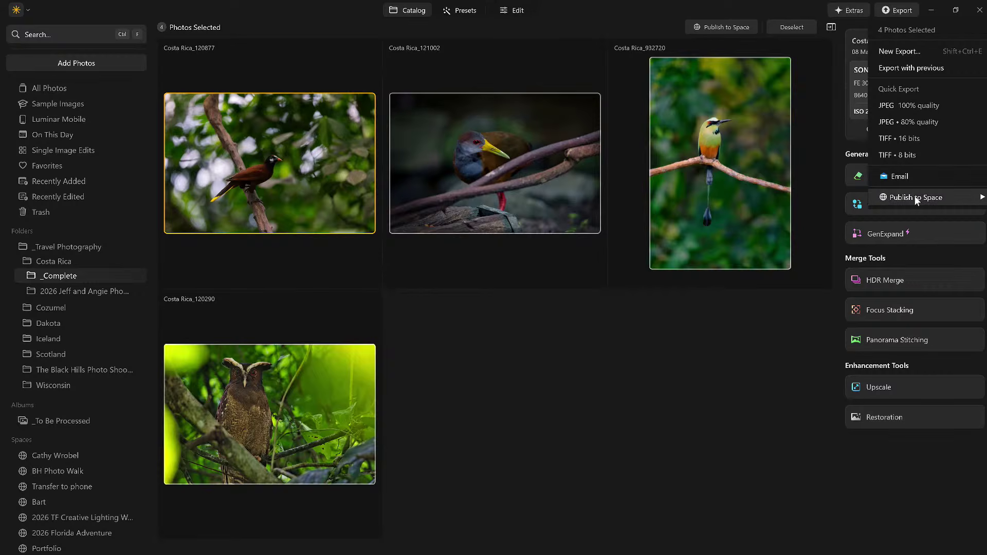
mouse_move(915, 195)
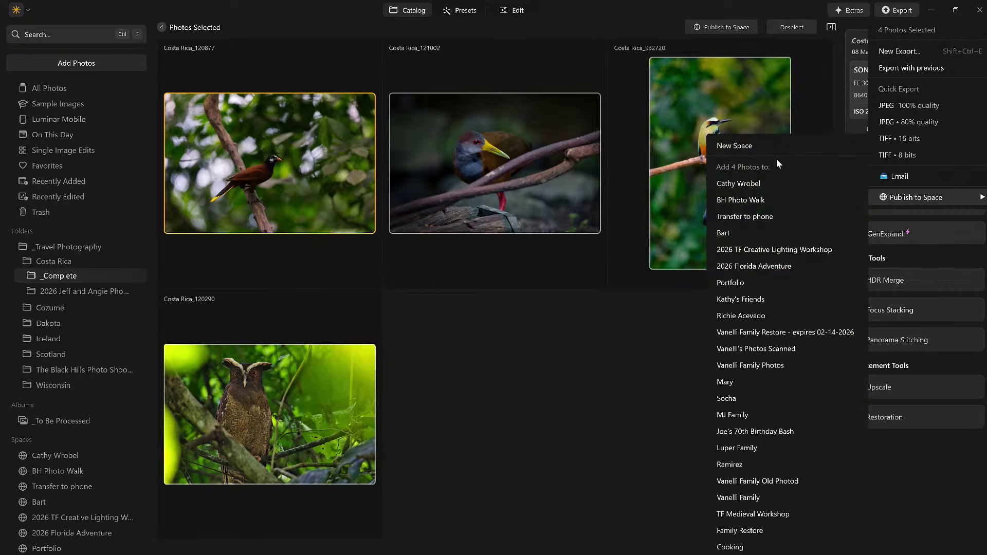
click(763, 147)
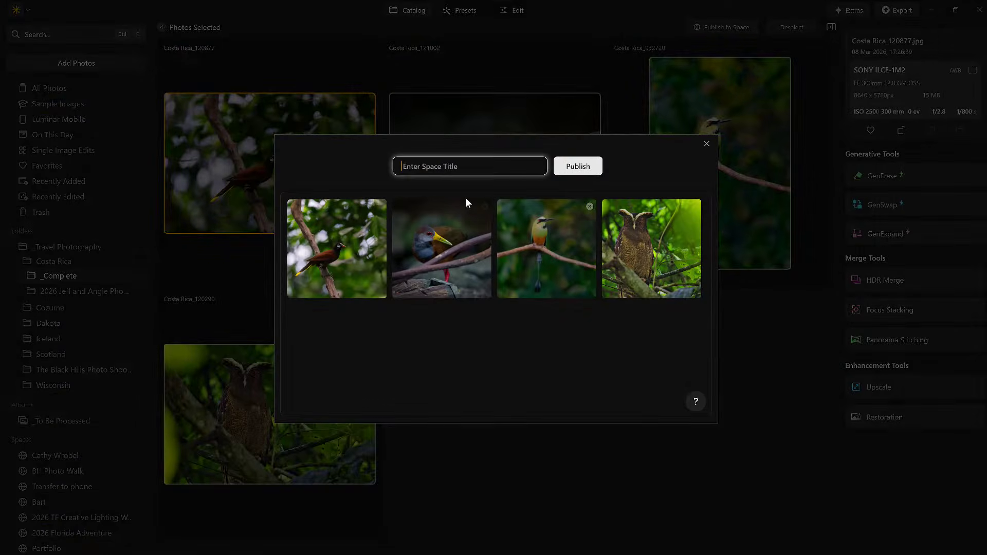
text(The A)
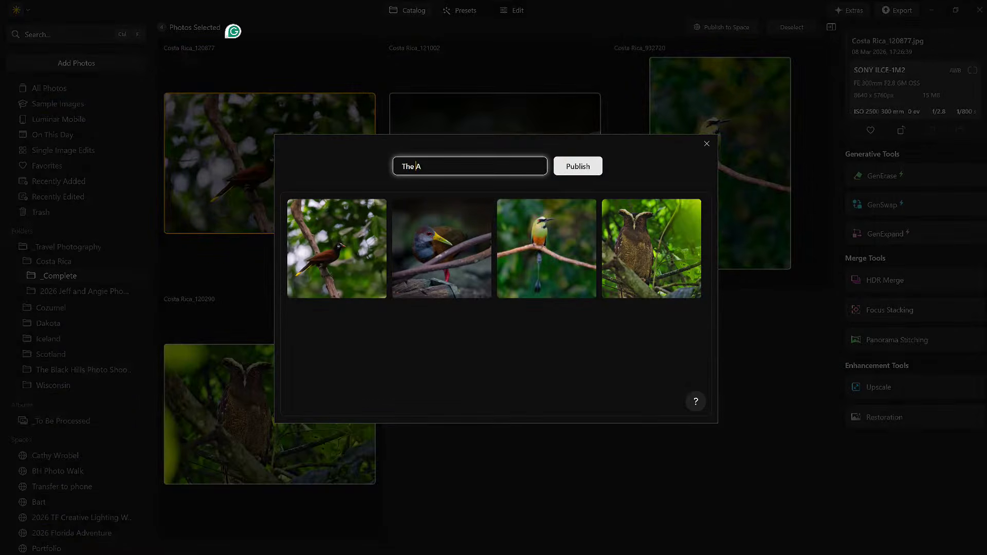
text(dventures of Jeff and Angie)
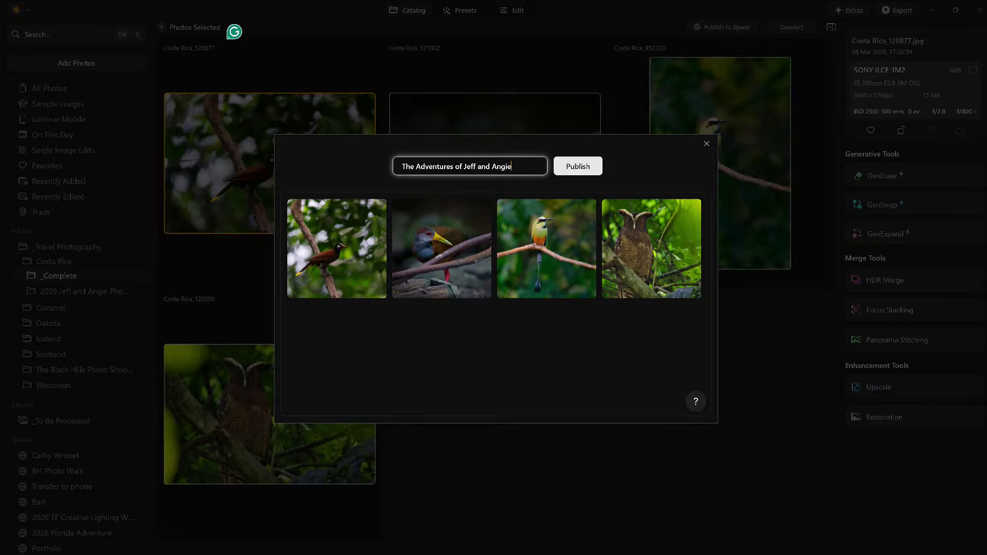
click(575, 167)
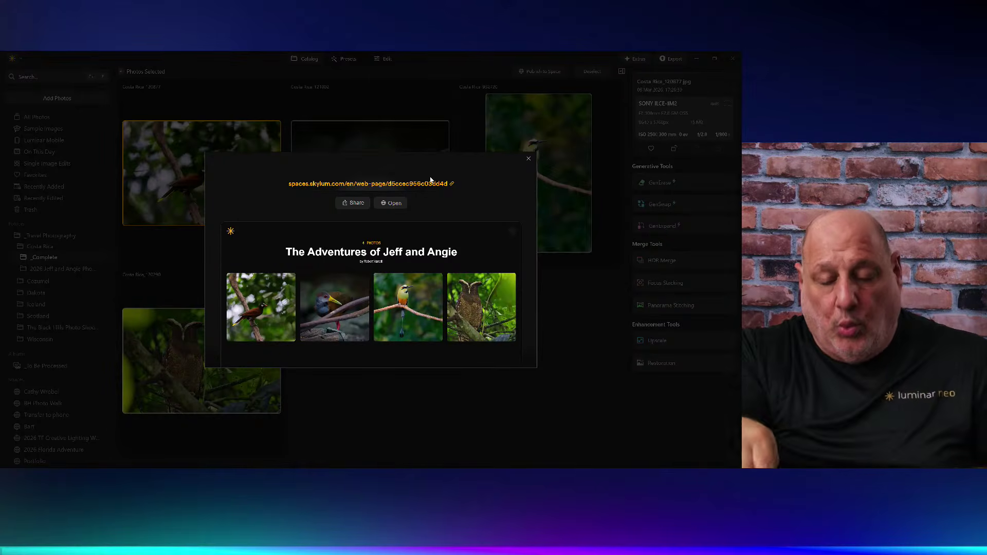
click(529, 160)
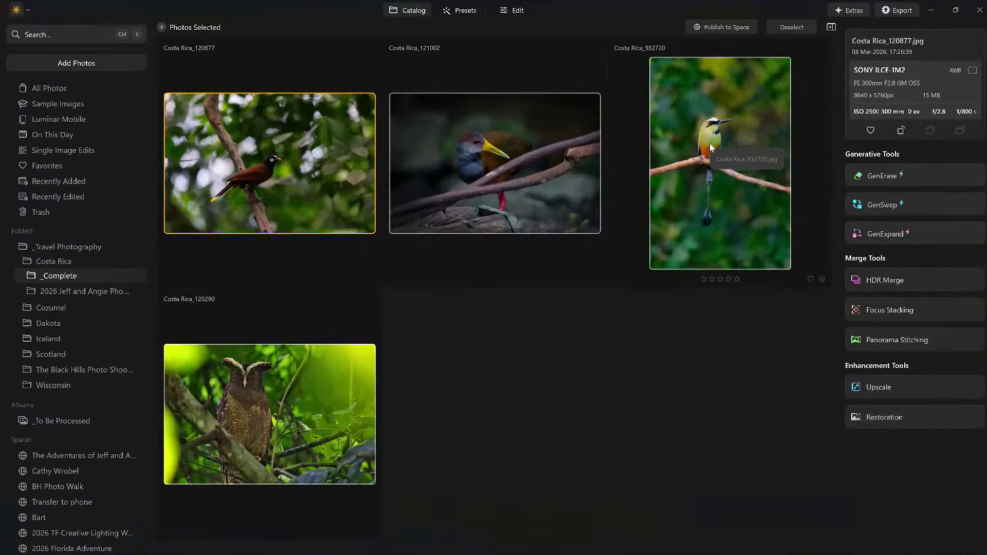
Step: Switch to the Zoom meeting window
key(alt+Tab)
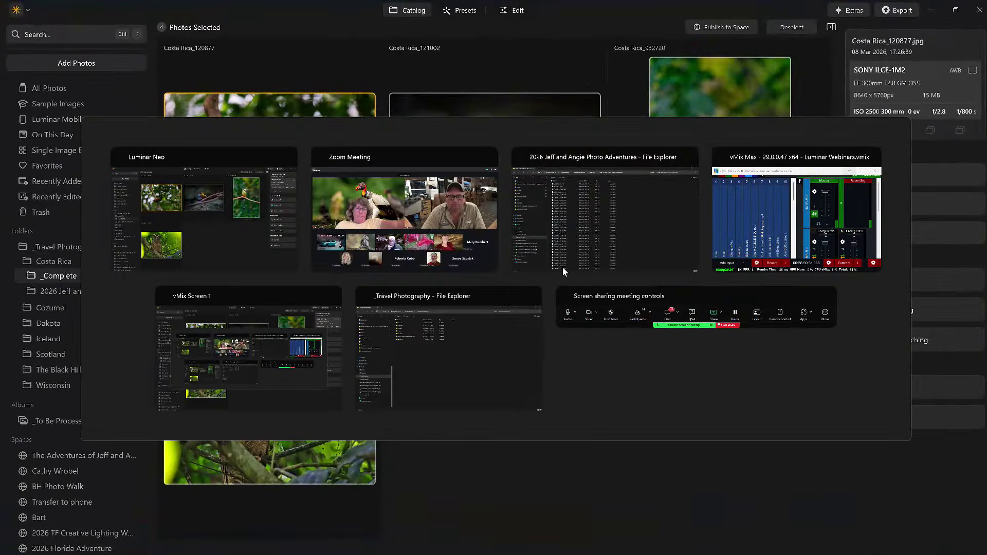
click(465, 227)
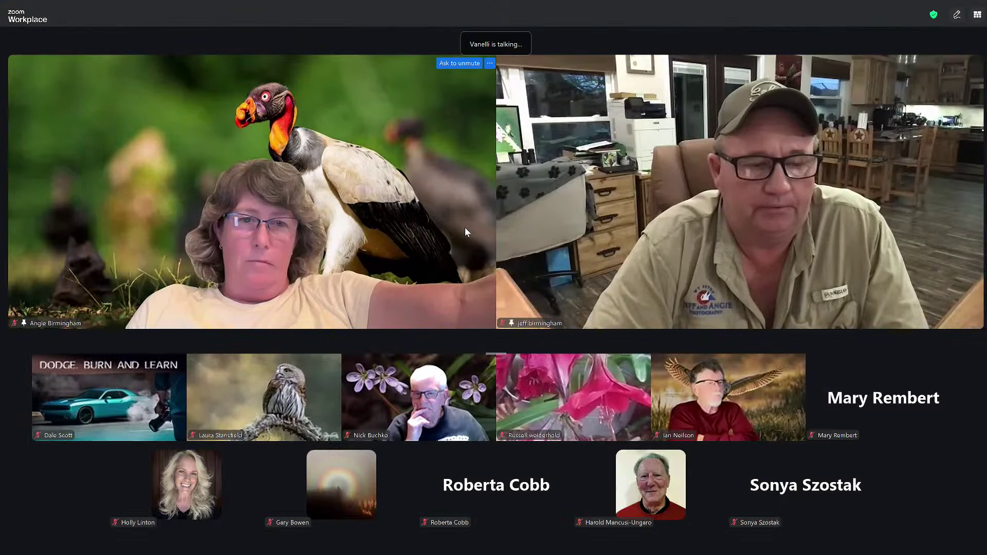